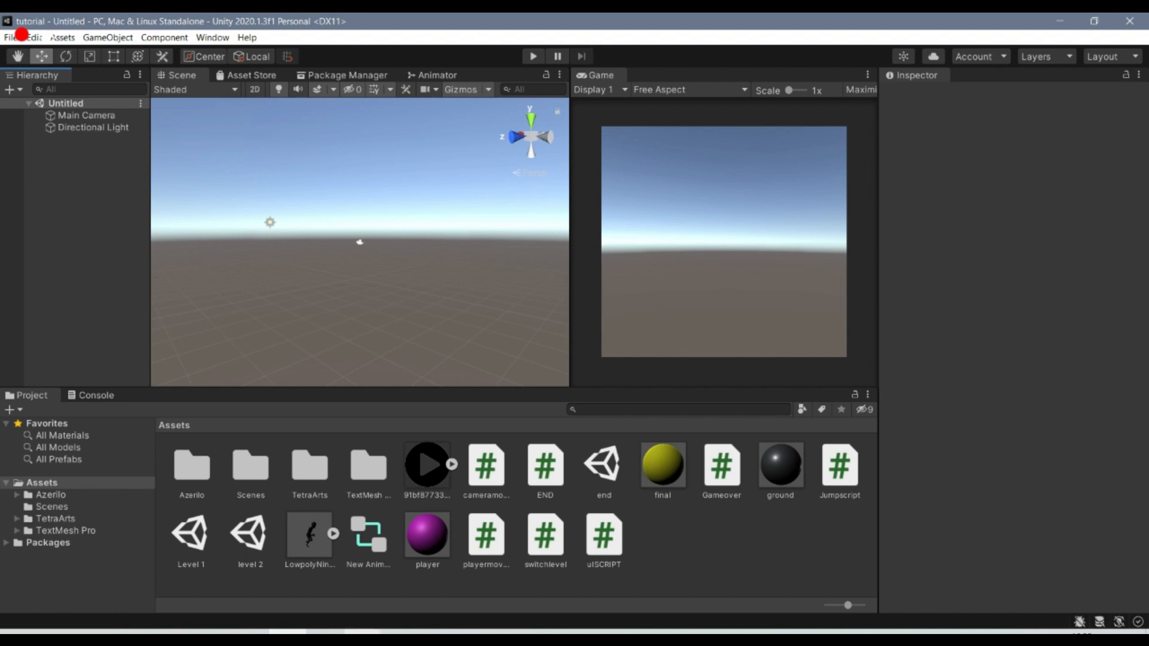
- Switch to the browser to look over the theofficialdropdown Instagram profile, and return to Unity
left_click(362, 631)
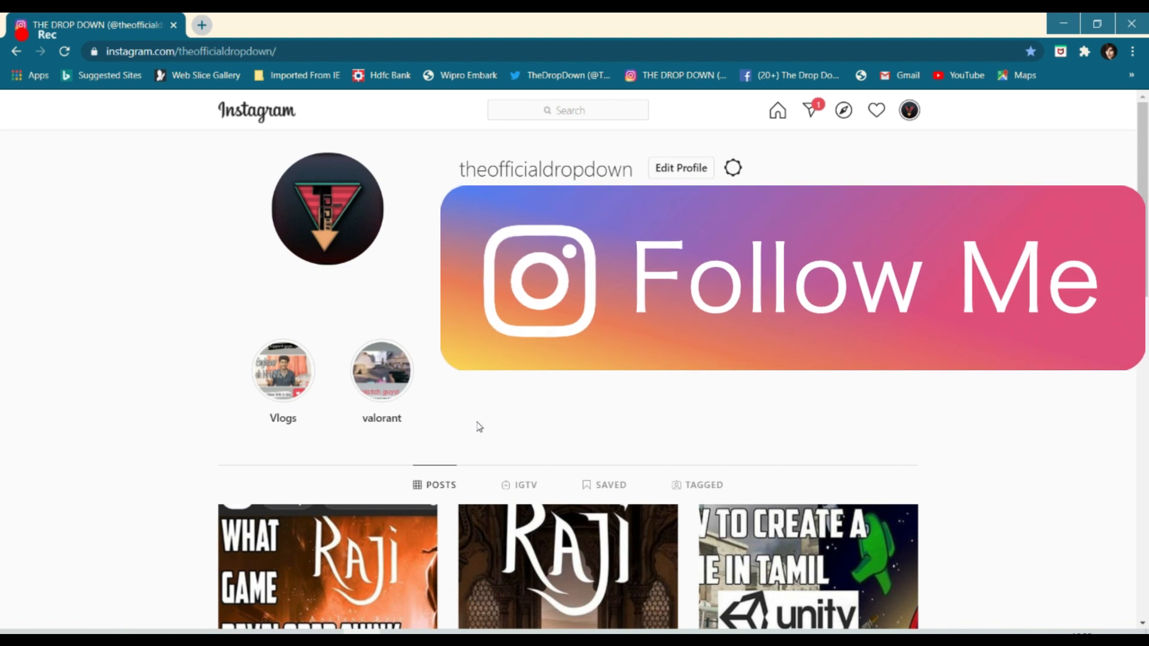
scroll(479, 427, "down", 1)
scroll(479, 427, "down", 2)
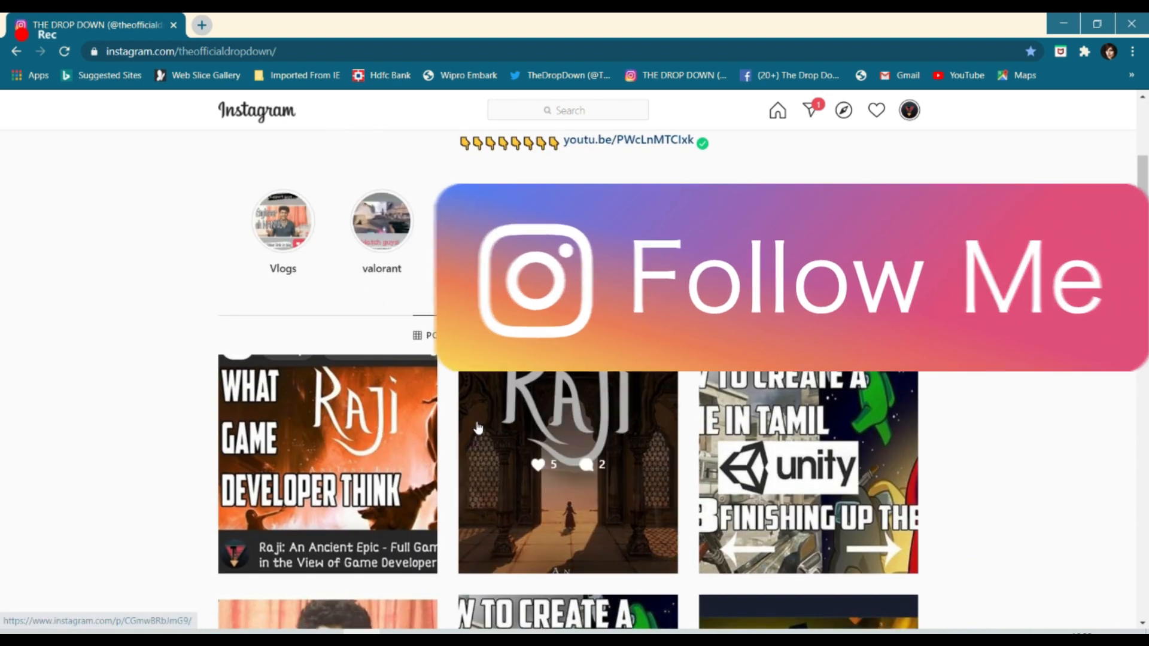
scroll(476, 419, "up", 2)
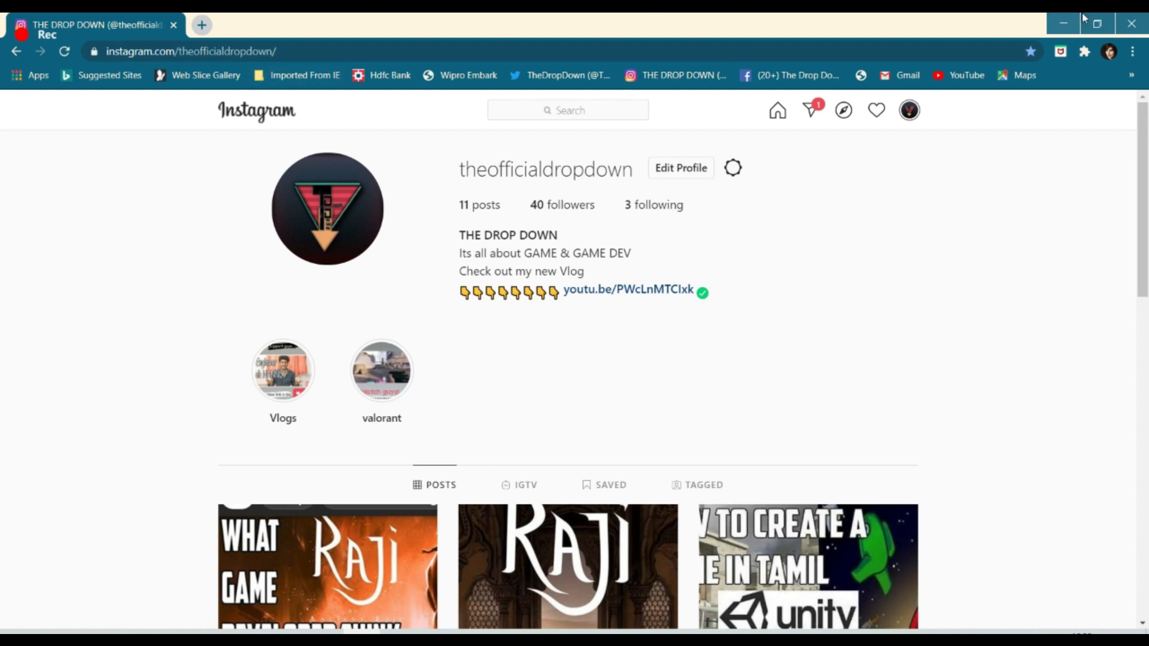
left_click(1065, 27)
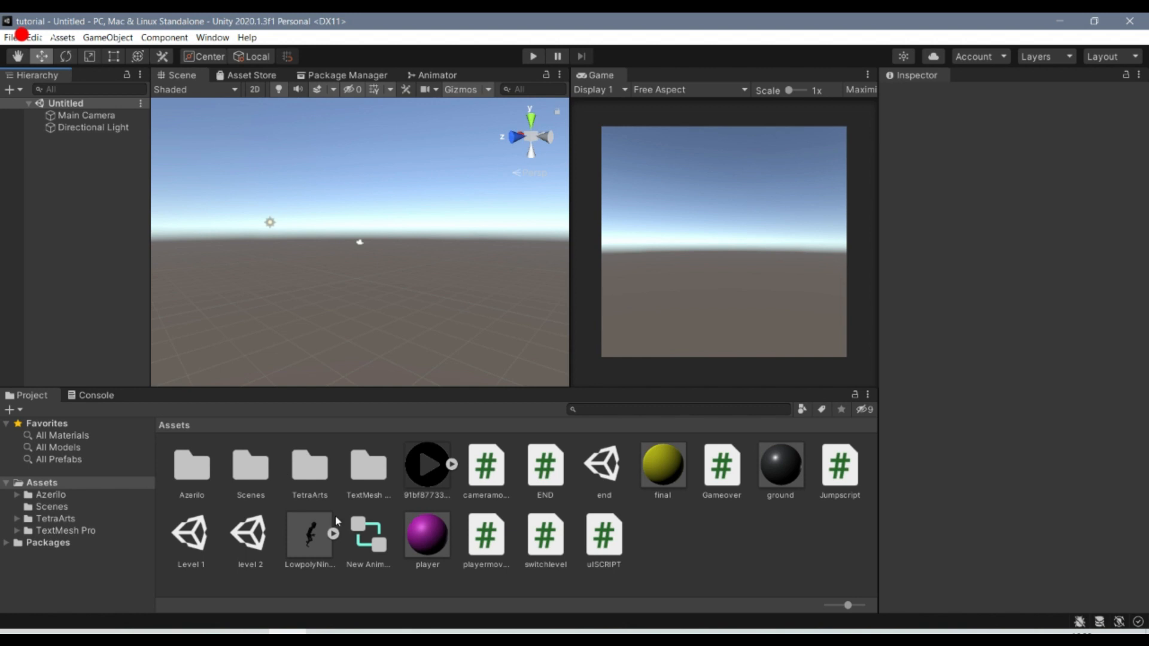
- Open the Lowpoly Ninja folder inside the project's TetraArts assets folder
double_click(310, 465)
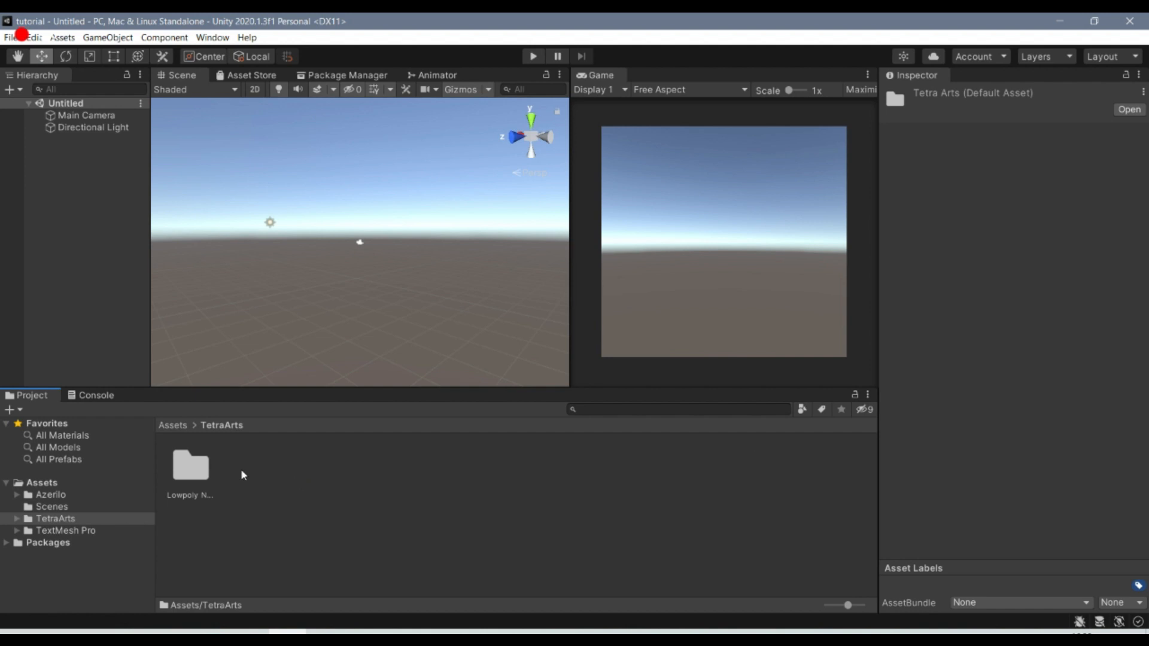
double_click(200, 476)
left_click(201, 487)
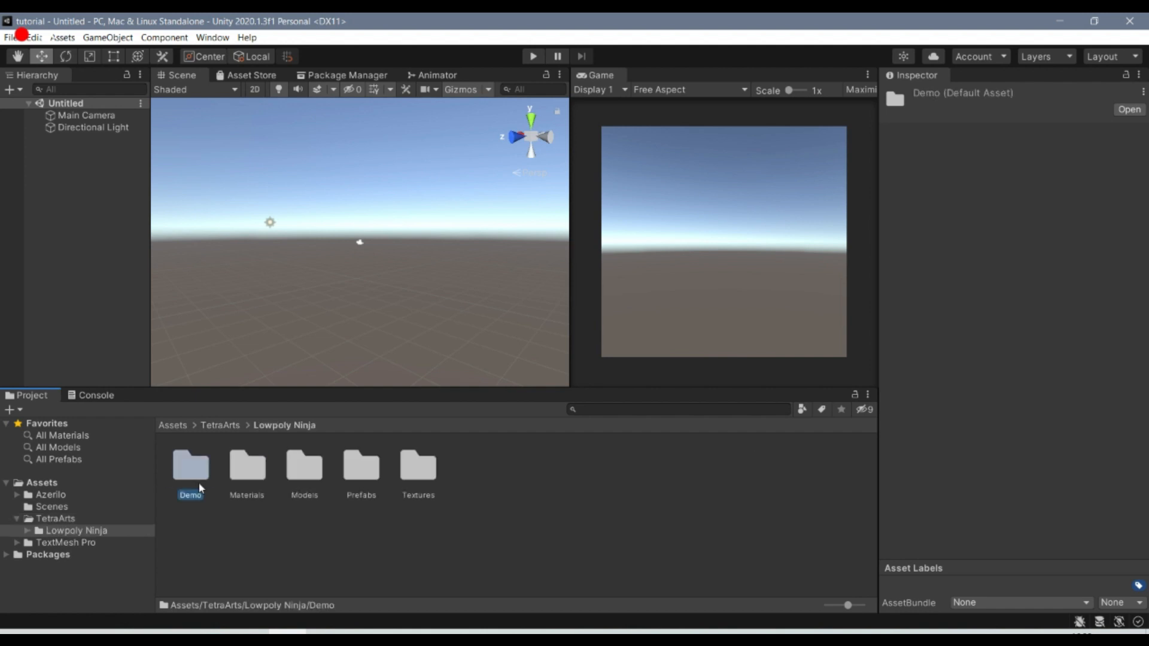
left_click(253, 531)
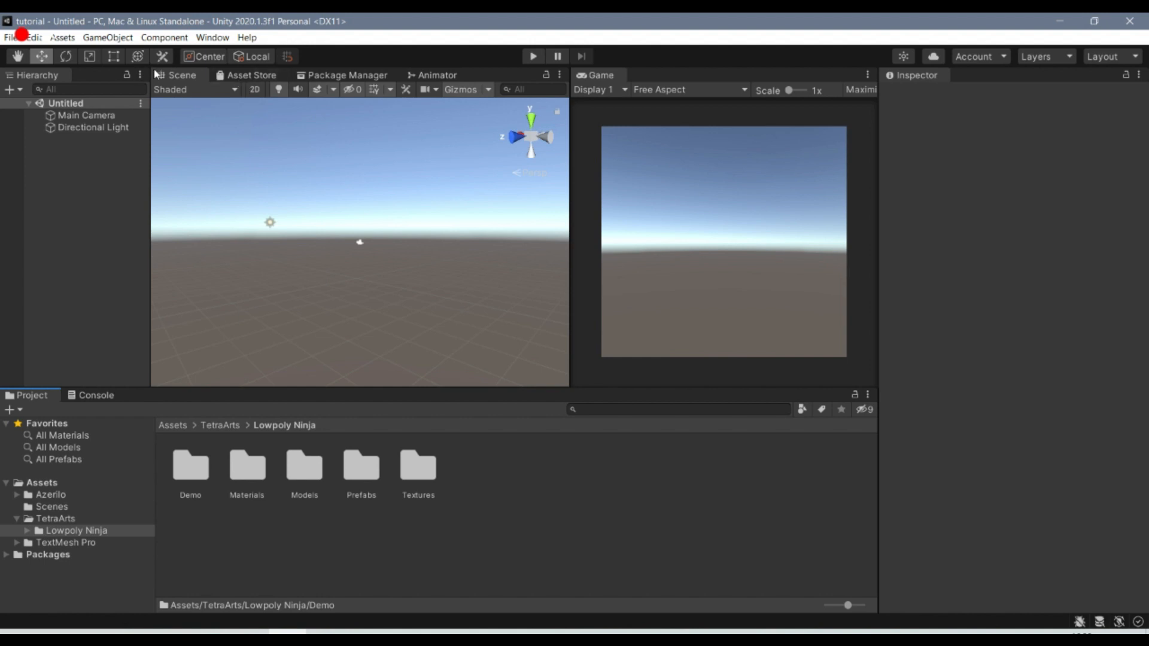
- Open the Unity Asset Store website from the editor and search it for characters
left_click(212, 37)
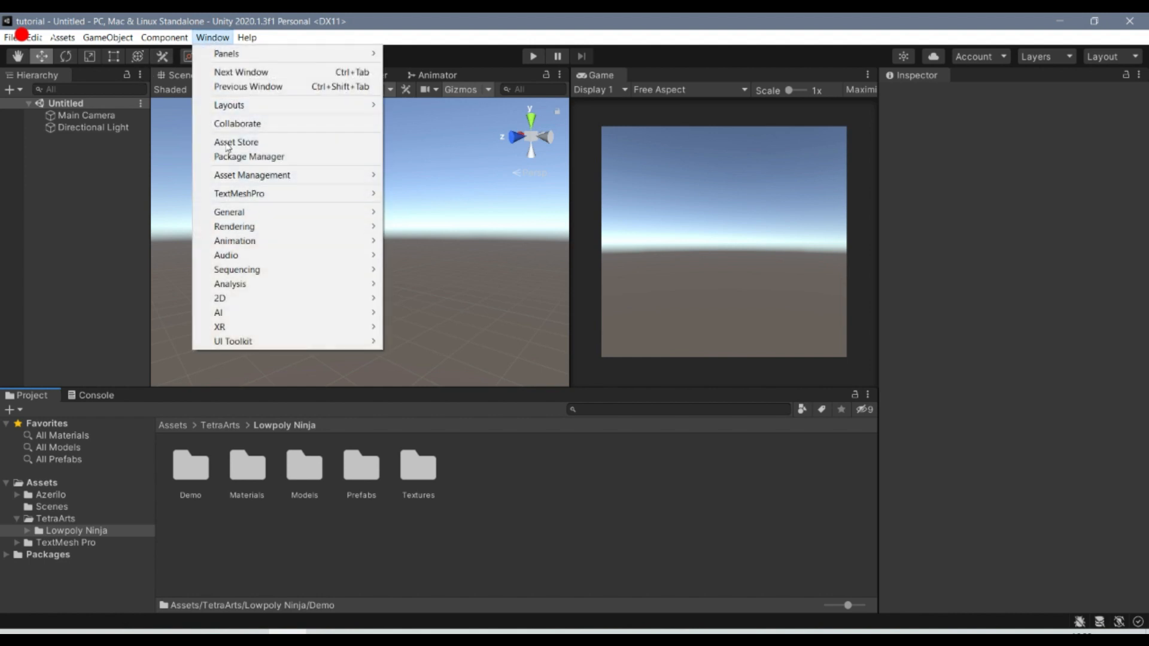
left_click(251, 145)
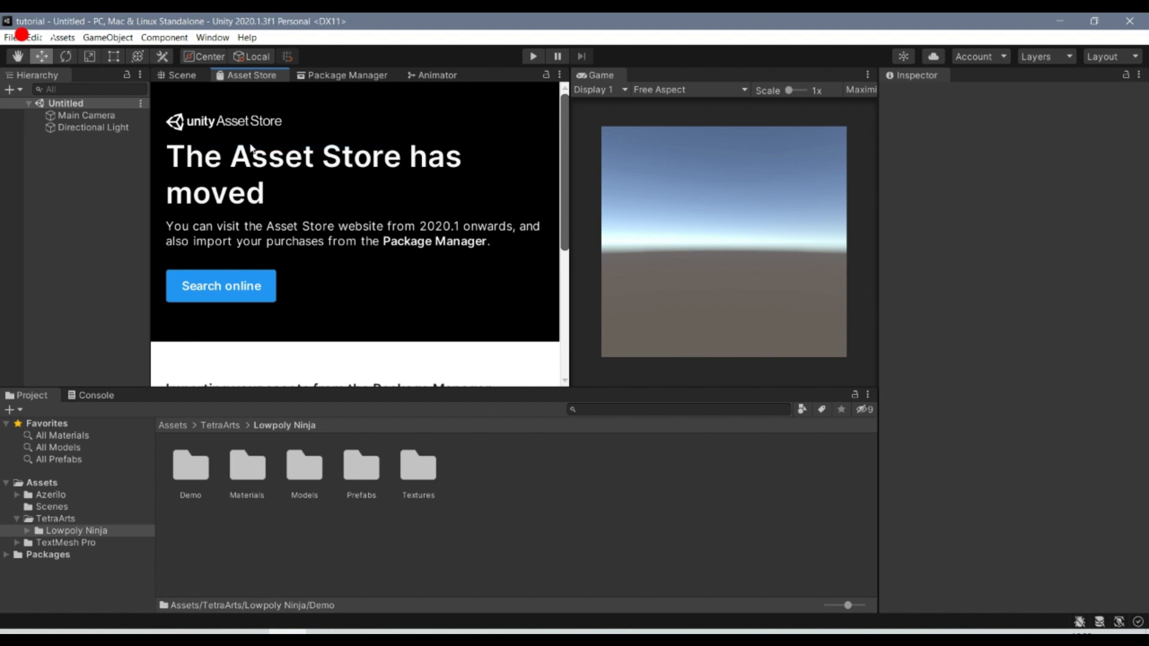
left_click(235, 289)
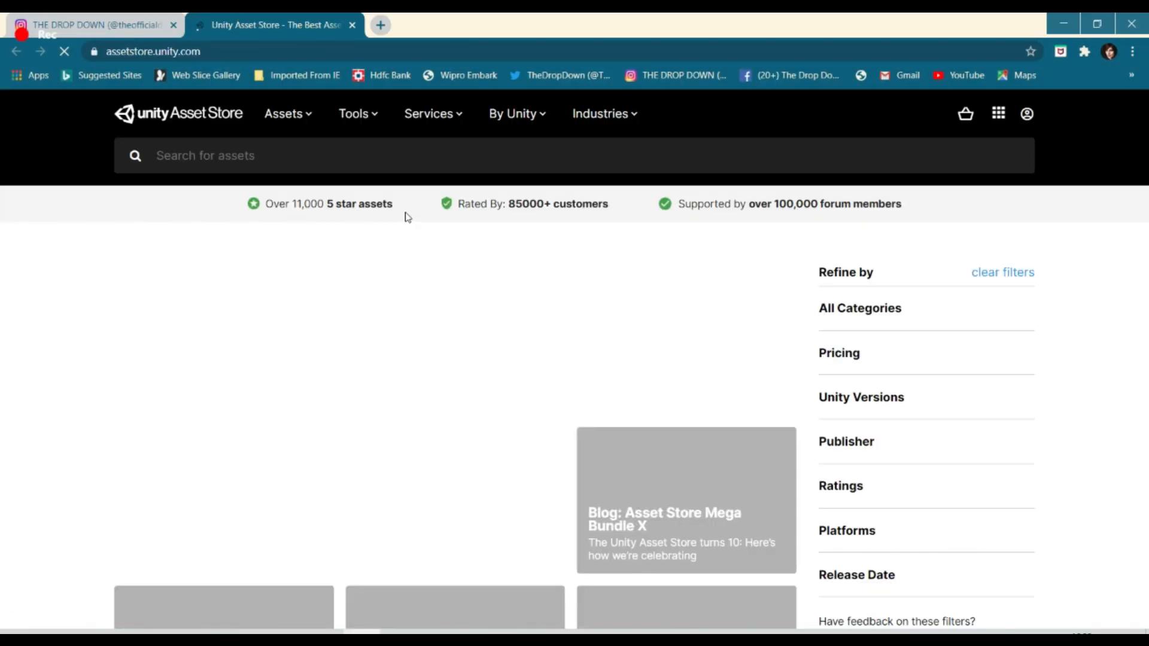
left_click(337, 159)
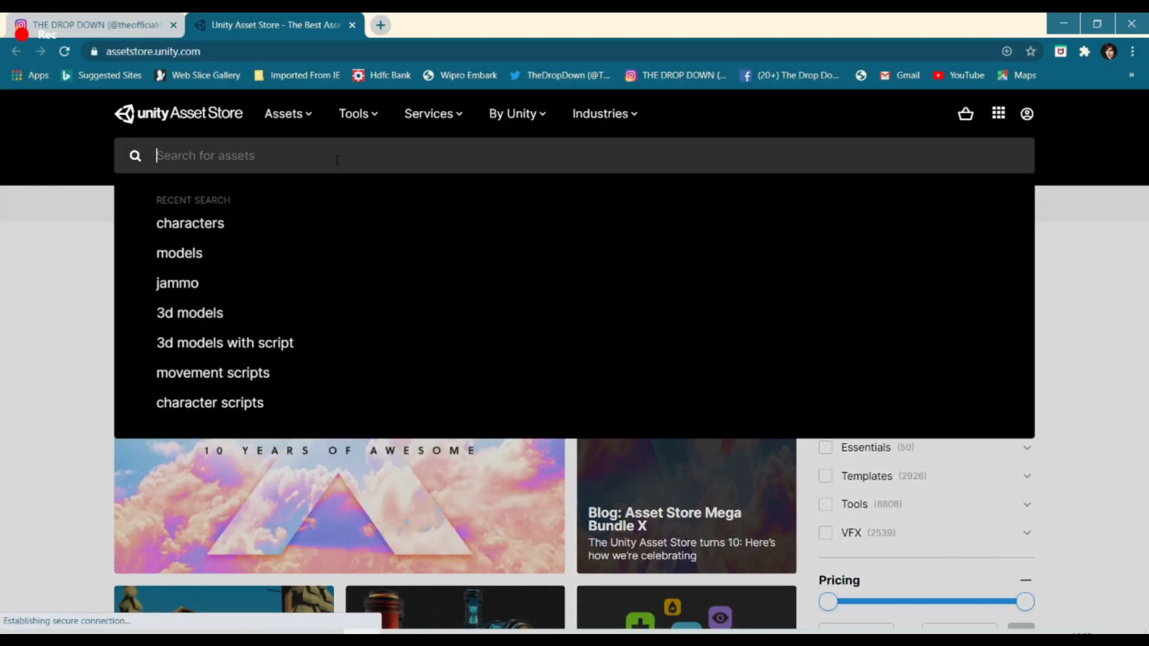
key("Down")
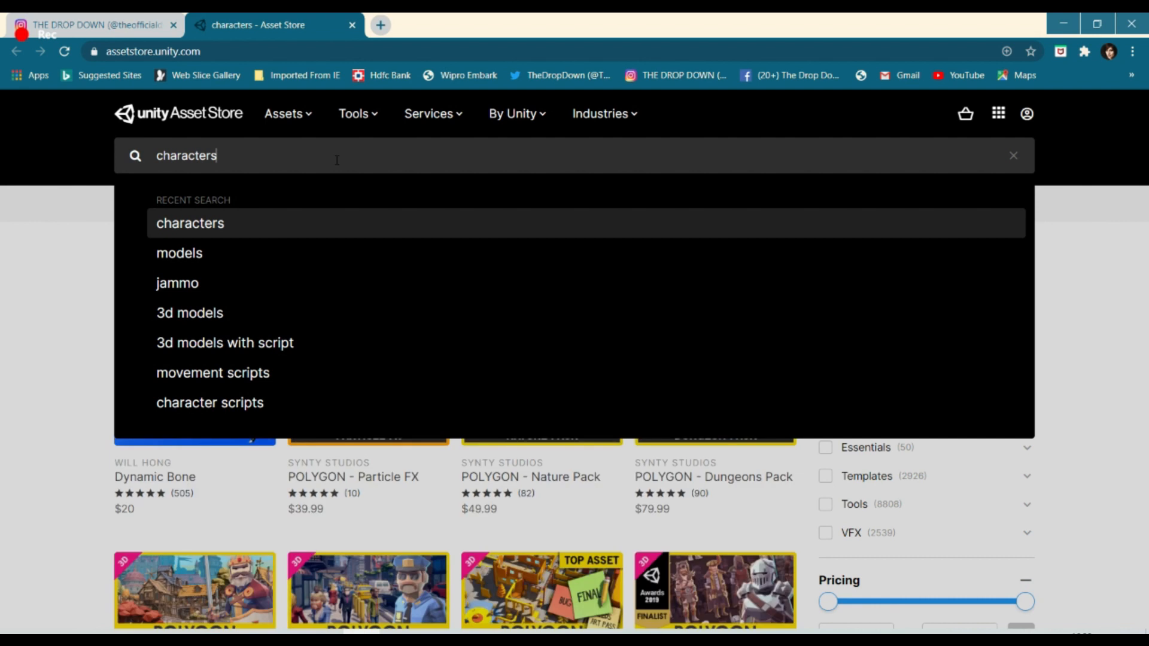
key("Return")
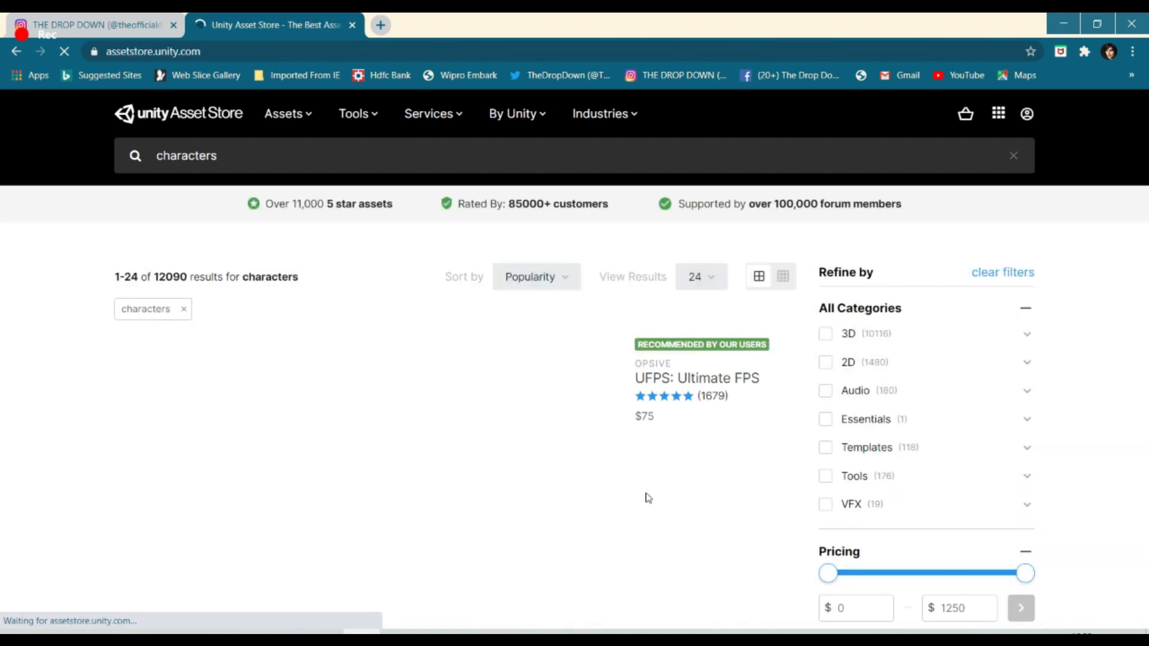
scroll(938, 453, "down", 5)
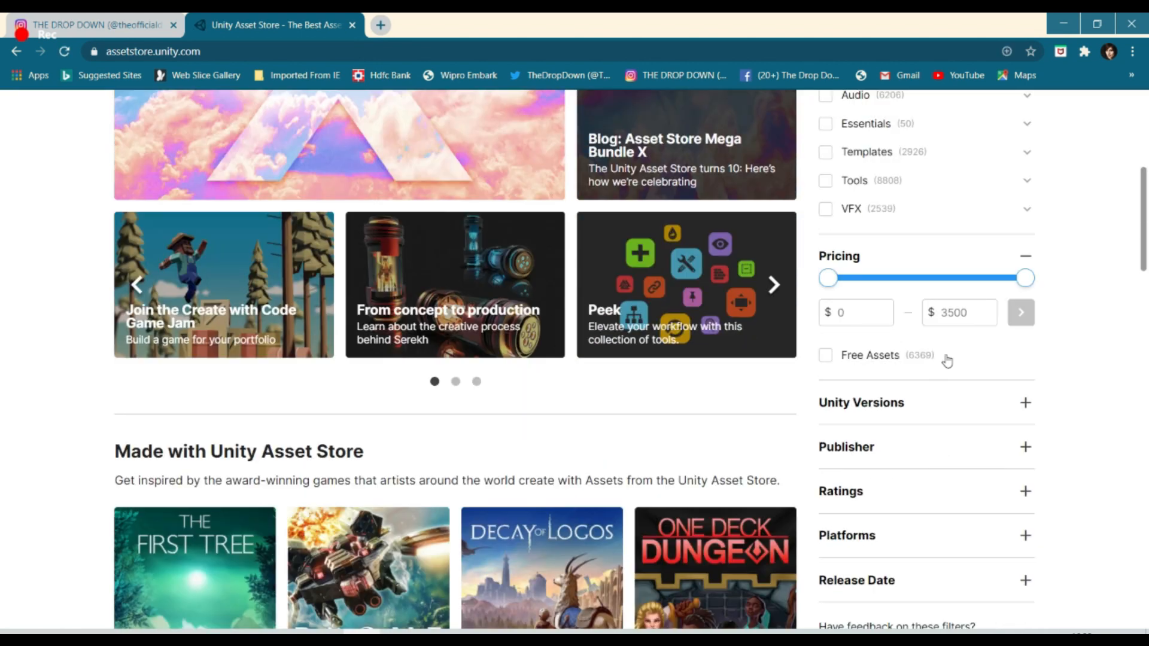
scroll(864, 332, "down", 5)
scroll(267, 508, "down", 4)
scroll(566, 465, "up", 14)
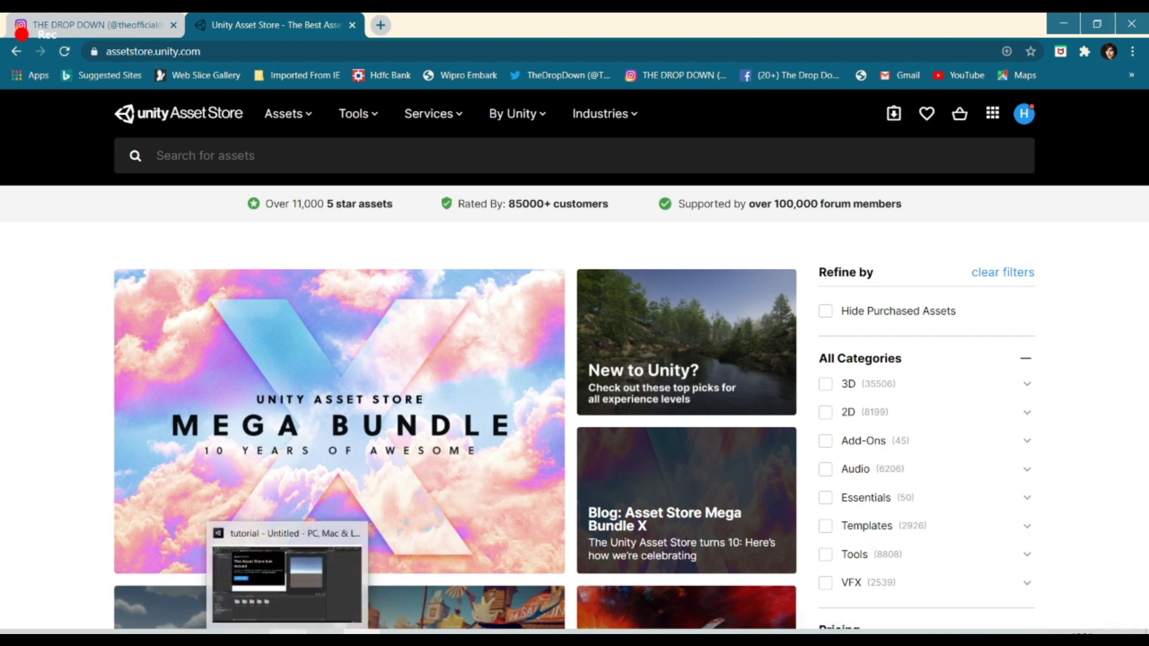
- Switch back to Unity's scene view and add the second prefab from Lowpoly Ninja's Prefabs folder to the scene
left_click(288, 632)
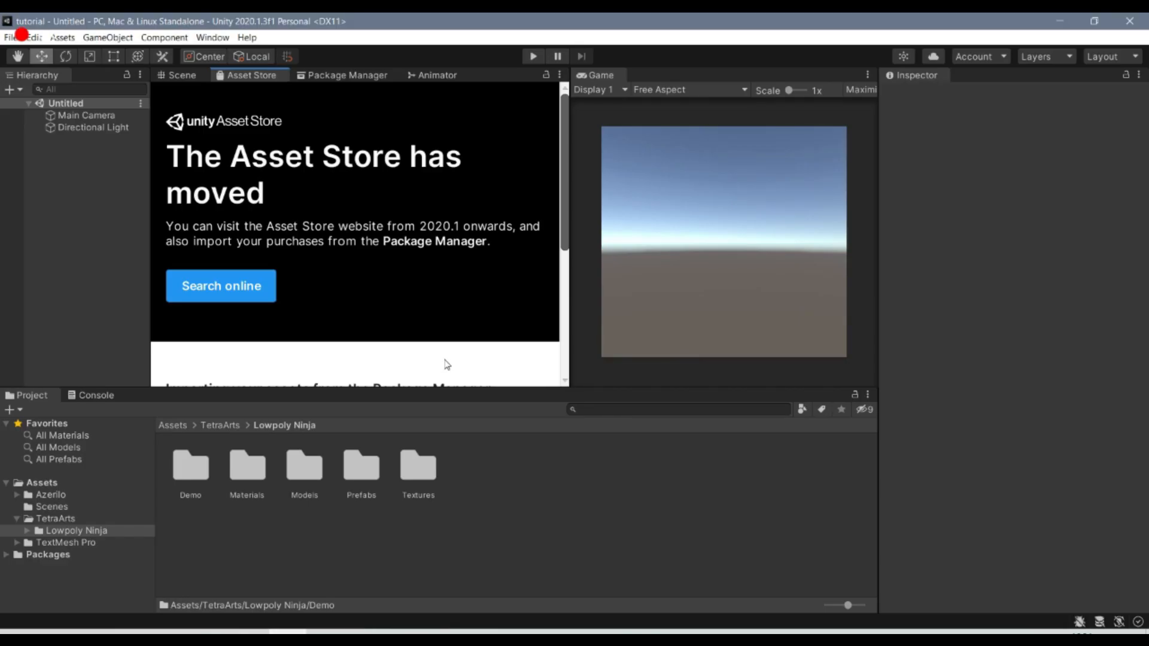
left_click(179, 75)
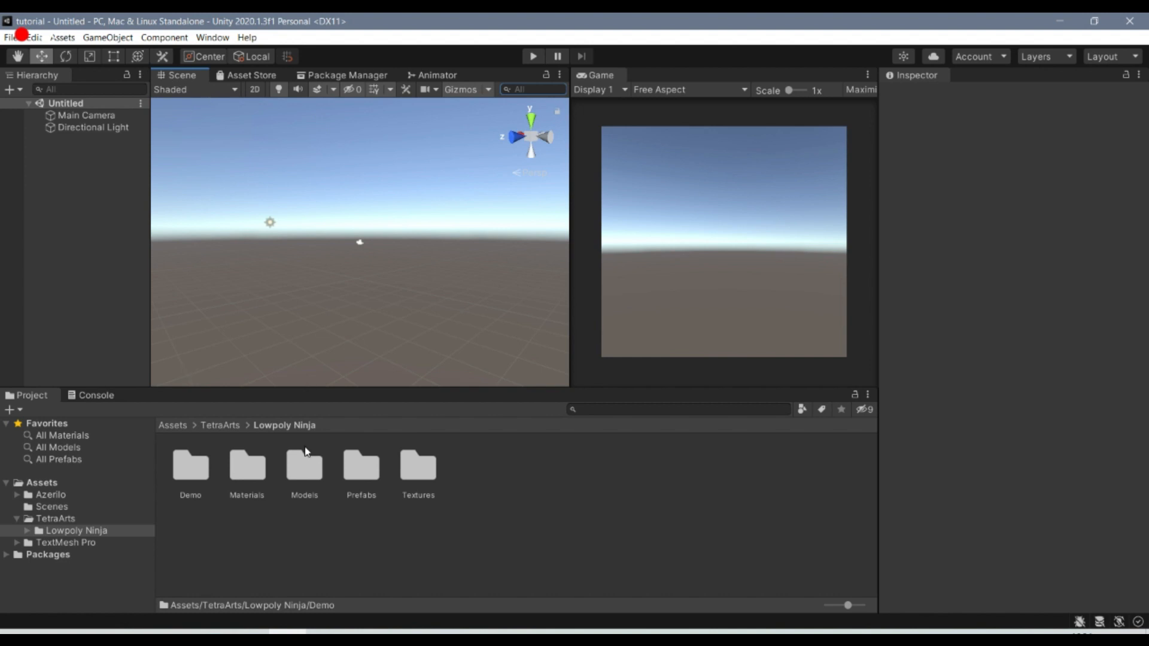
left_click(304, 467)
double_click(359, 470)
left_click_drag(247, 463, 81, 174)
- Frame the ninja character in the scene view and examine it up close
scroll(341, 297, "up", 5)
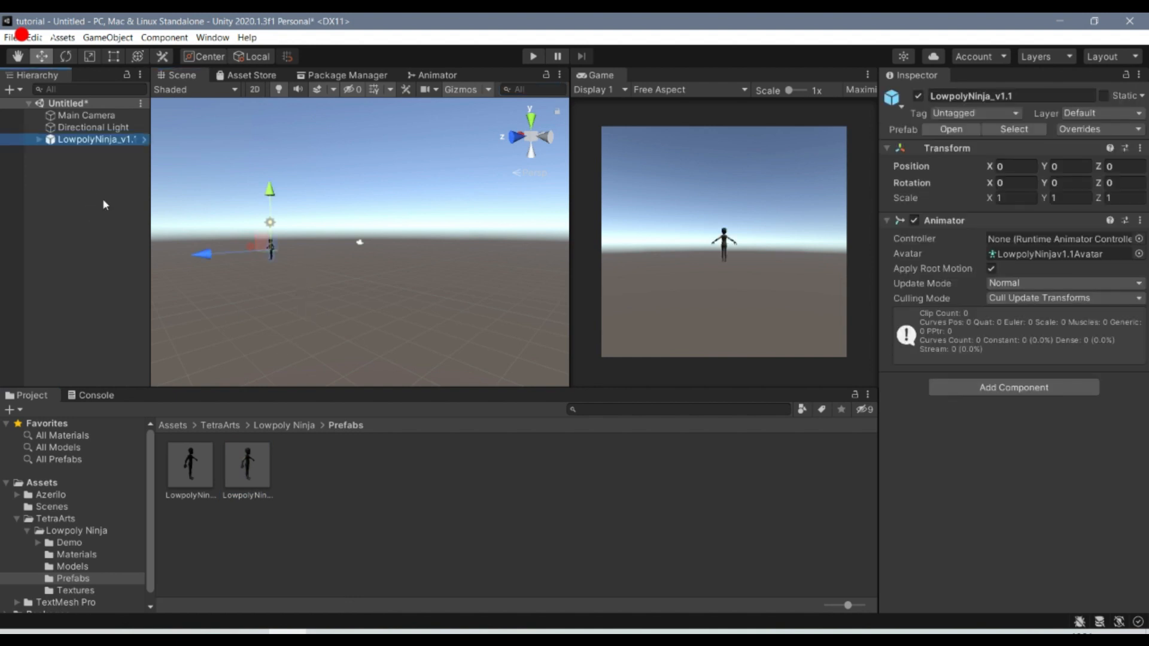
middle_click_drag(311, 274, 390, 330)
scroll(432, 329, "up", 3)
scroll(432, 329, "up", 3)
key("w")
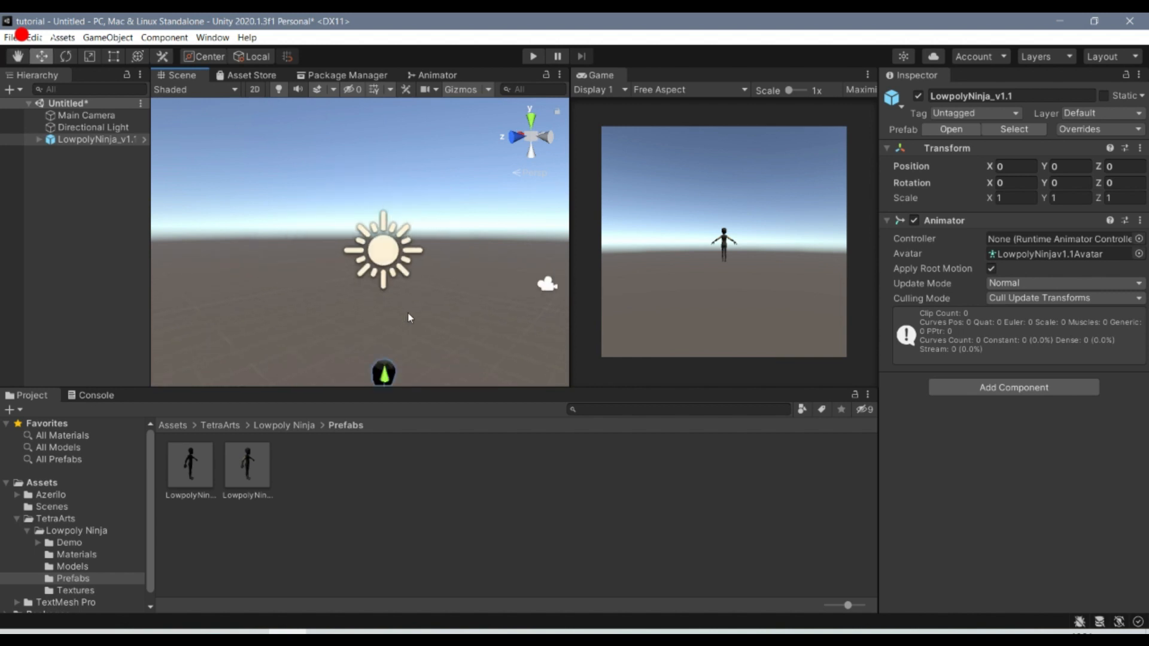
key("f")
left_click_drag(425, 317, 477, 324, "alt")
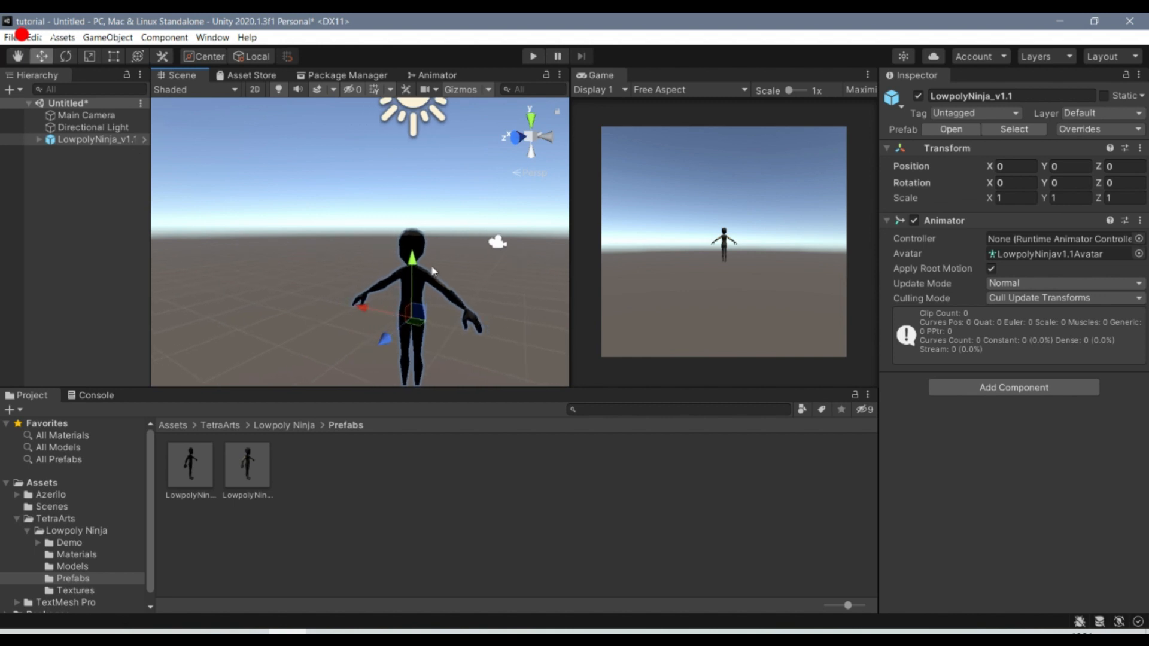
left_click(88, 141)
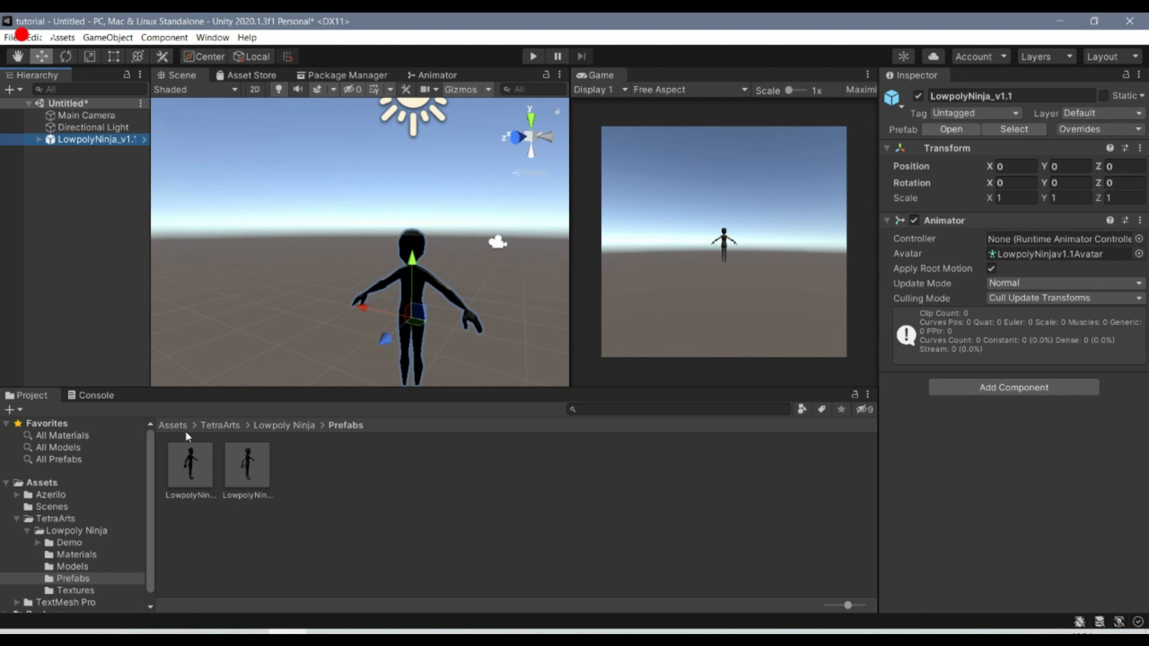
- Look through the Prefabs and Models folders of Lowpoly Ninja, including the third model's sub-assets
left_click(221, 429)
left_click(182, 473)
double_click(182, 472)
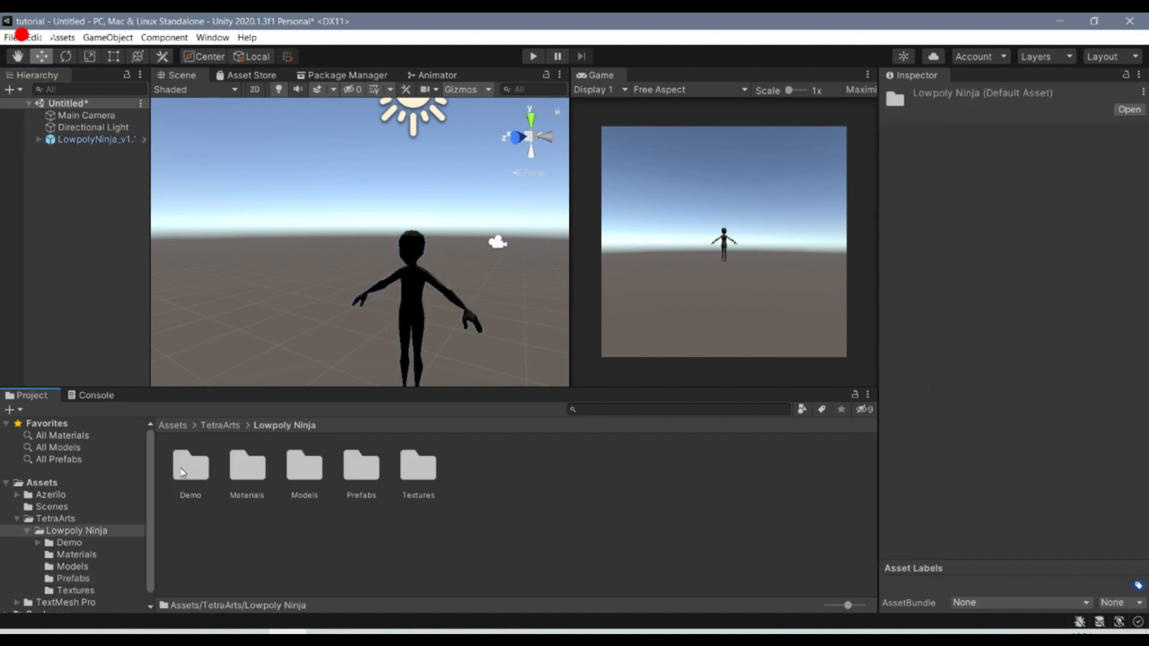
left_click(361, 477)
double_click(361, 473)
left_click(270, 426)
left_click(304, 472)
double_click(299, 474)
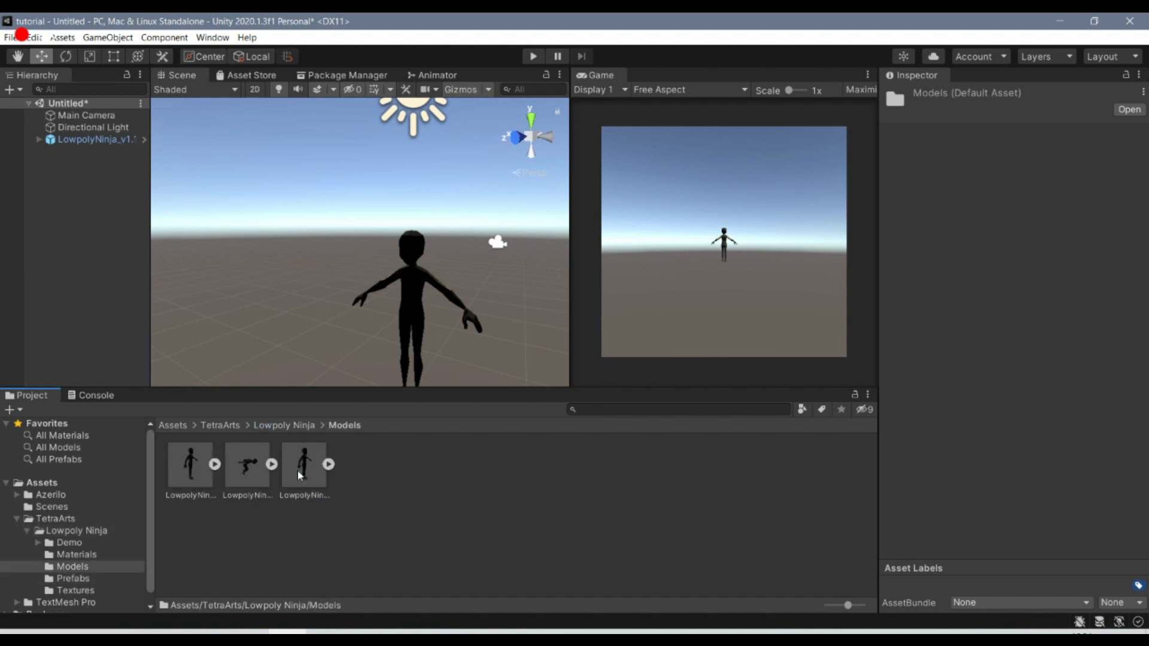
left_click(328, 464)
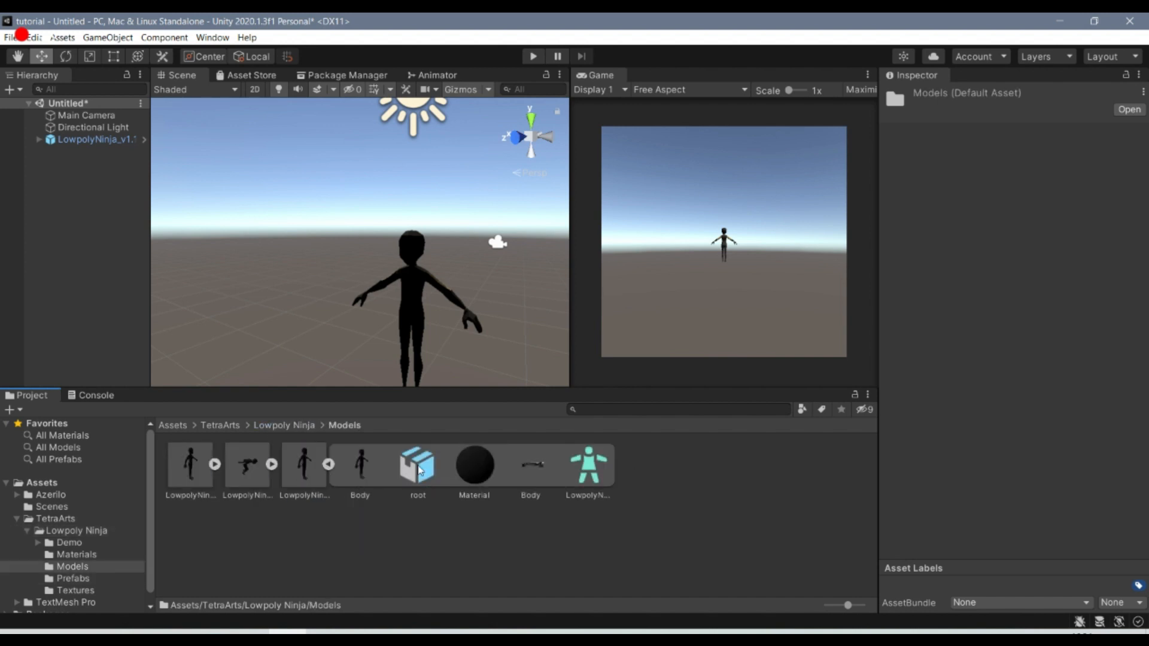
left_click(274, 425)
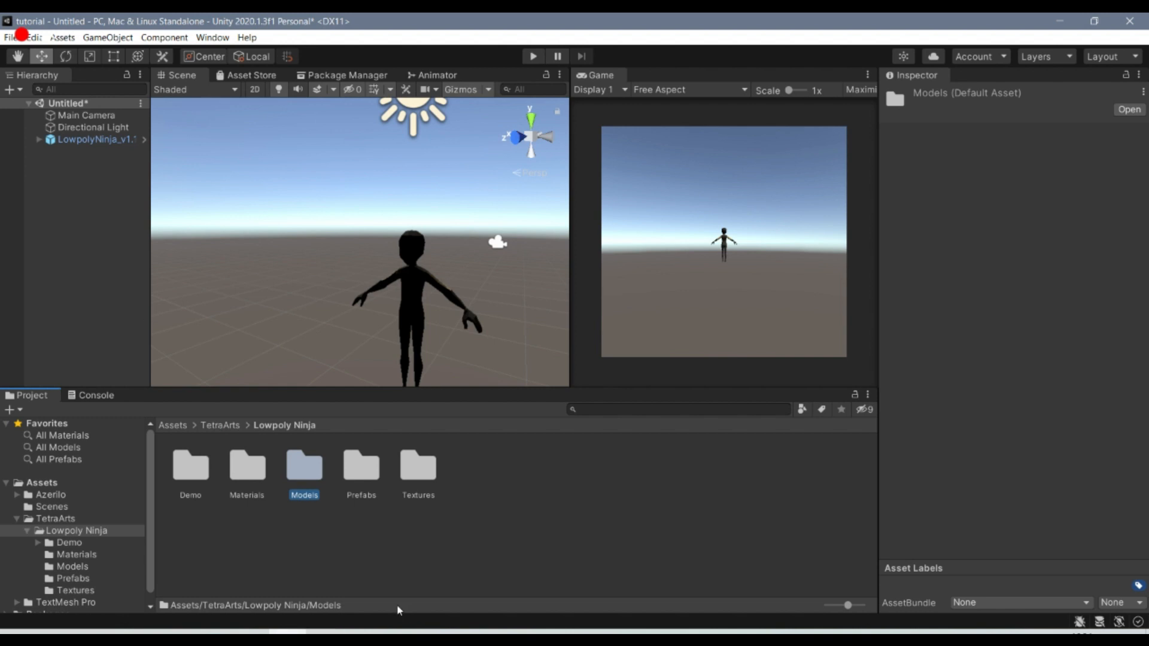
- Add a 3D plane to the scene as ground for the ninja
scroll(461, 231, "down", 3)
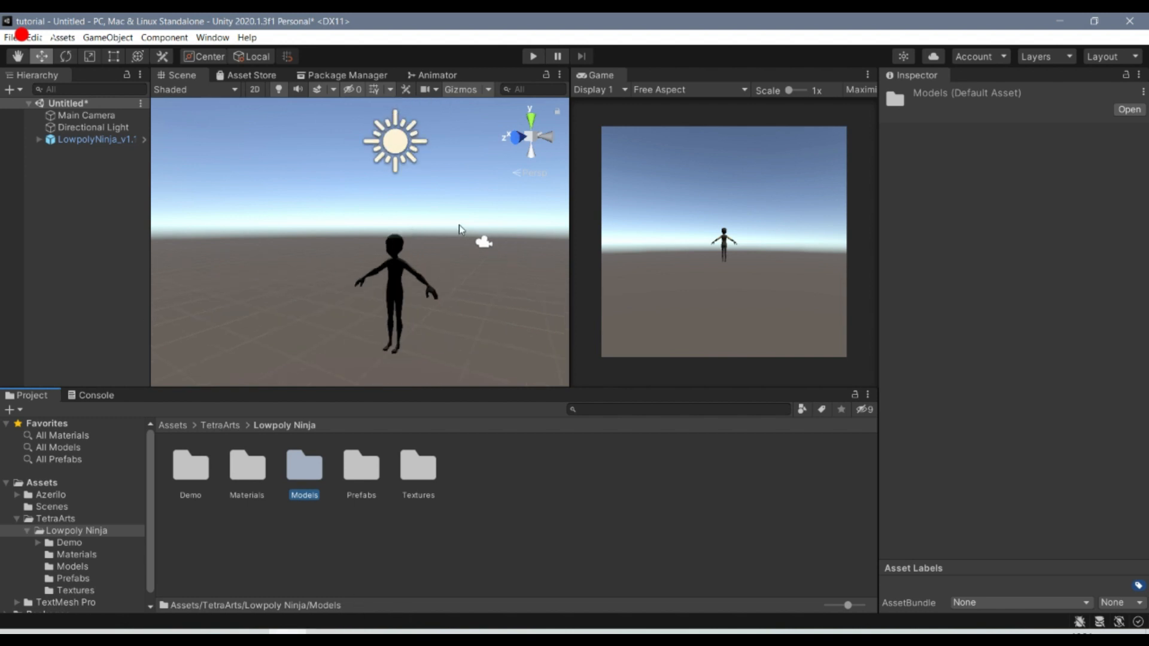
right_click(91, 174)
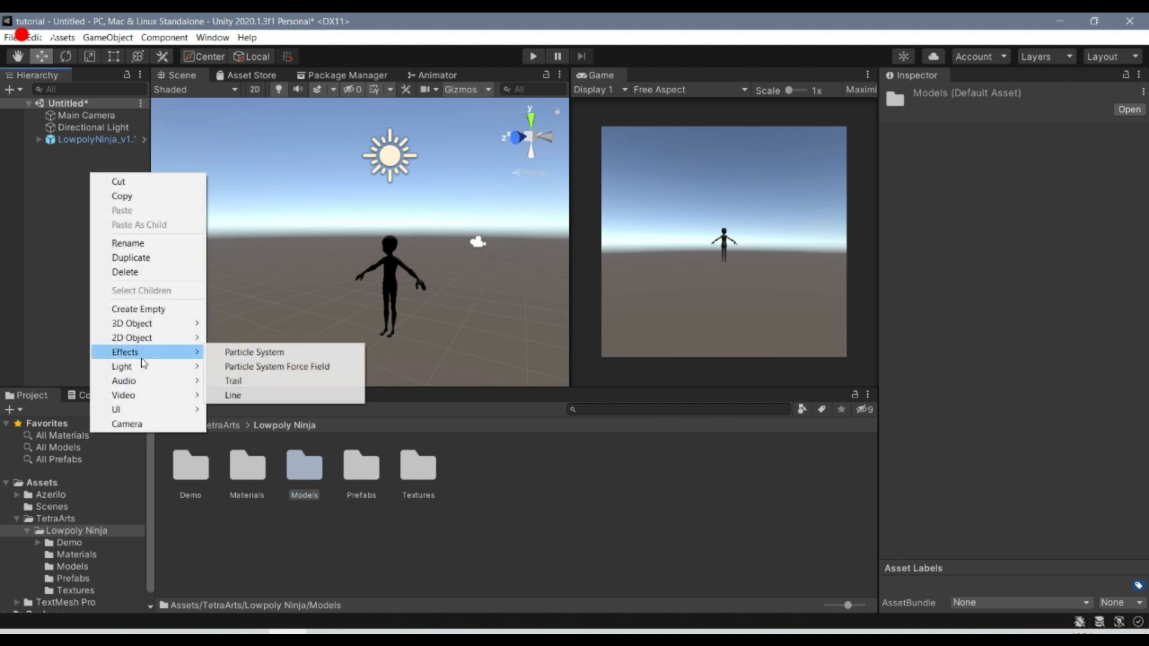
mouse_move(178, 330)
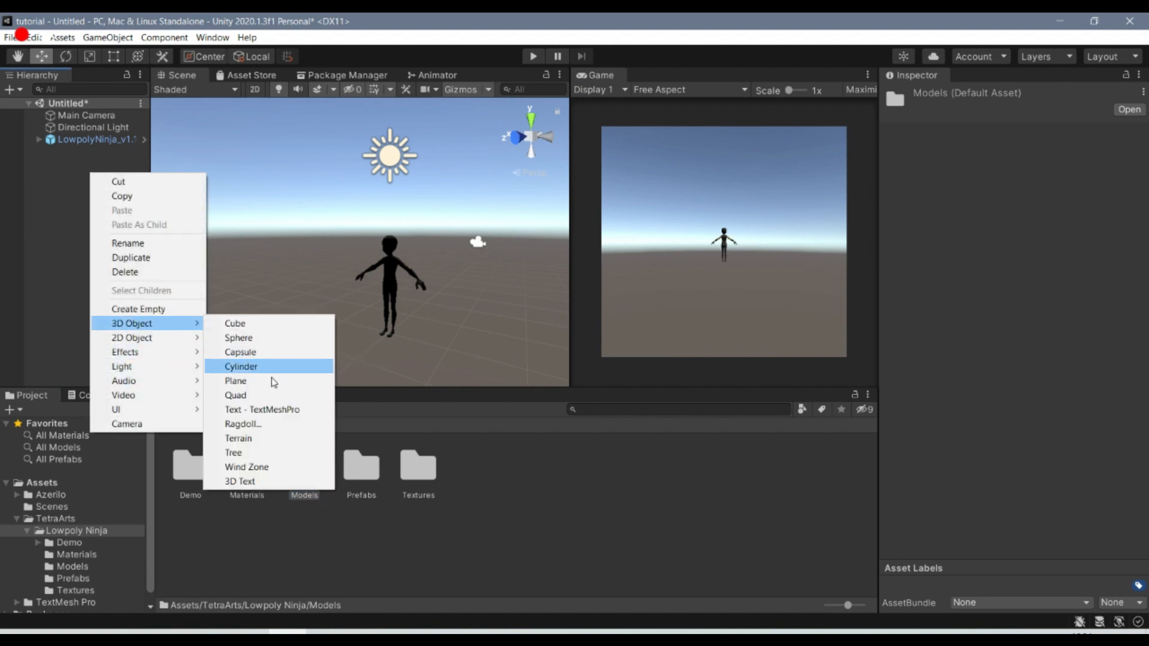
left_click(281, 381)
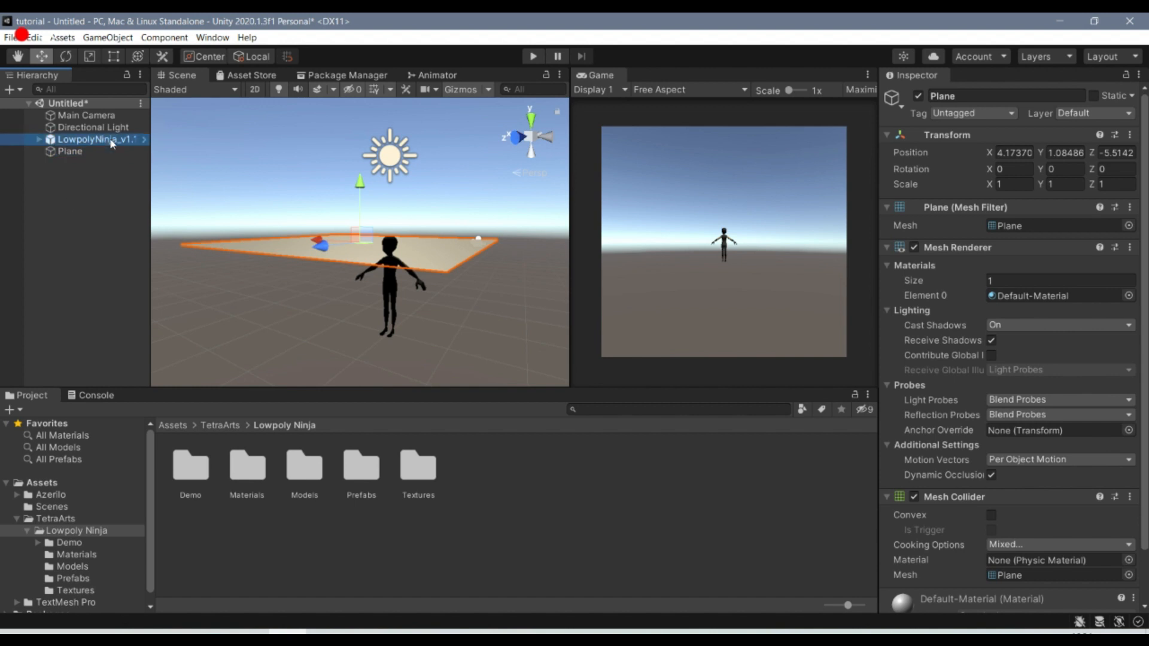
- Raise the ninja to plane level at about Y 1.28 and shift it along X to about 1.5
left_click(110, 141)
left_click_drag(394, 227, 404, 143)
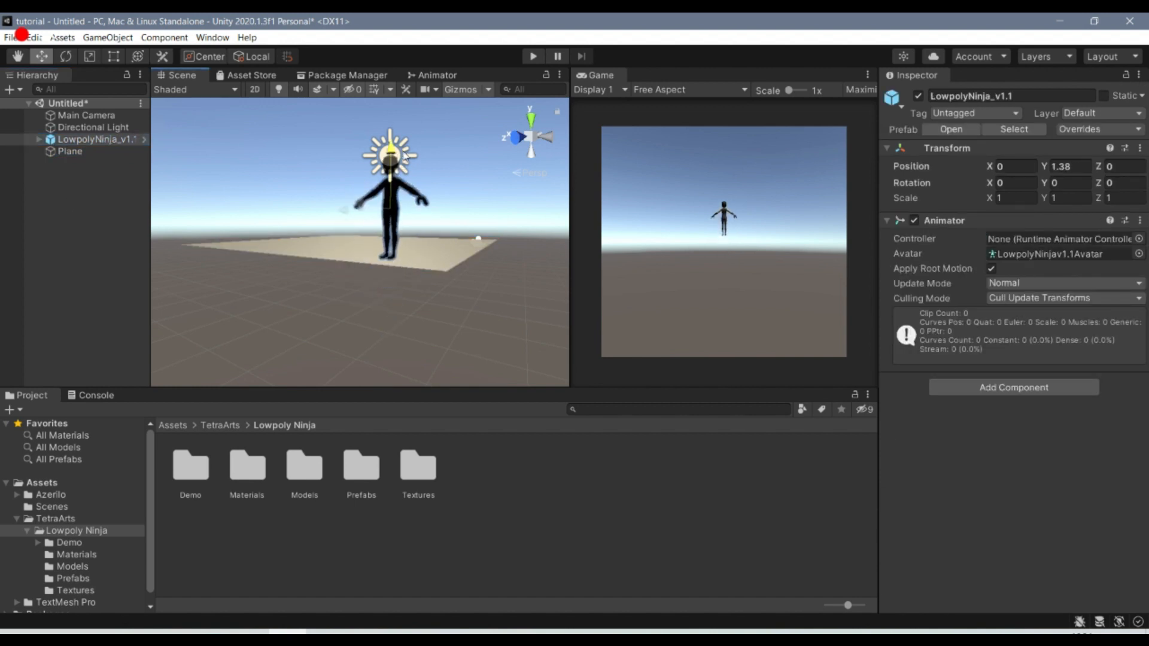
scroll(404, 179, "up", 10)
middle_click_drag(413, 203, 427, 392)
scroll(415, 339, "down", 6)
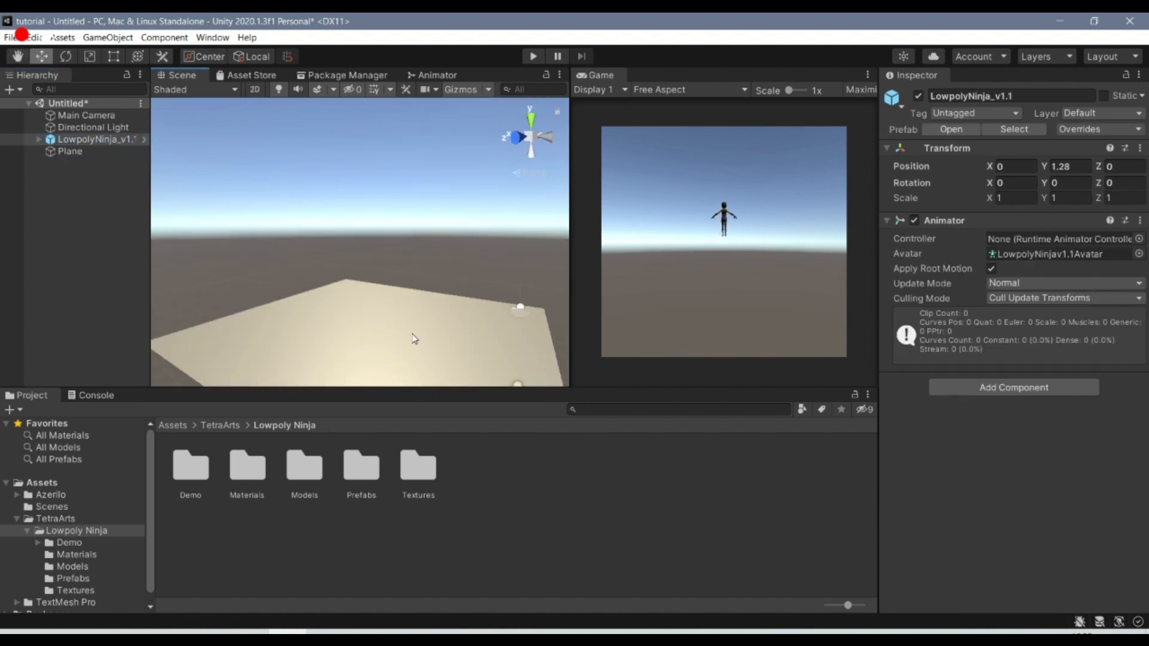
left_click_drag(389, 368, 414, 315)
left_click_drag(389, 290, 363, 288)
scroll(375, 376, "down", 3)
- Reposition the Main Camera with small moves along its axes to frame the plane in the game view
double_click(86, 116)
left_click_drag(323, 246, 318, 246)
left_click_drag(356, 185, 357, 176)
mouse_move(318, 241)
left_mouse_down()
mouse_move(335, 242)
mouse_move(310, 243)
left_mouse_up()
left_click_drag(310, 251, 289, 262, "alt")
left_click_drag(311, 212, 311, 205)
left_click_drag(262, 273, 261, 270)
- Move the ninja along Z to about -7.4, in front of the camera, and enlarge the game view to 1.27x
left_click(95, 141)
left_click_drag(199, 289, 232, 283)
scroll(658, 268, "up", 1)
scroll(658, 268, "up", 2)
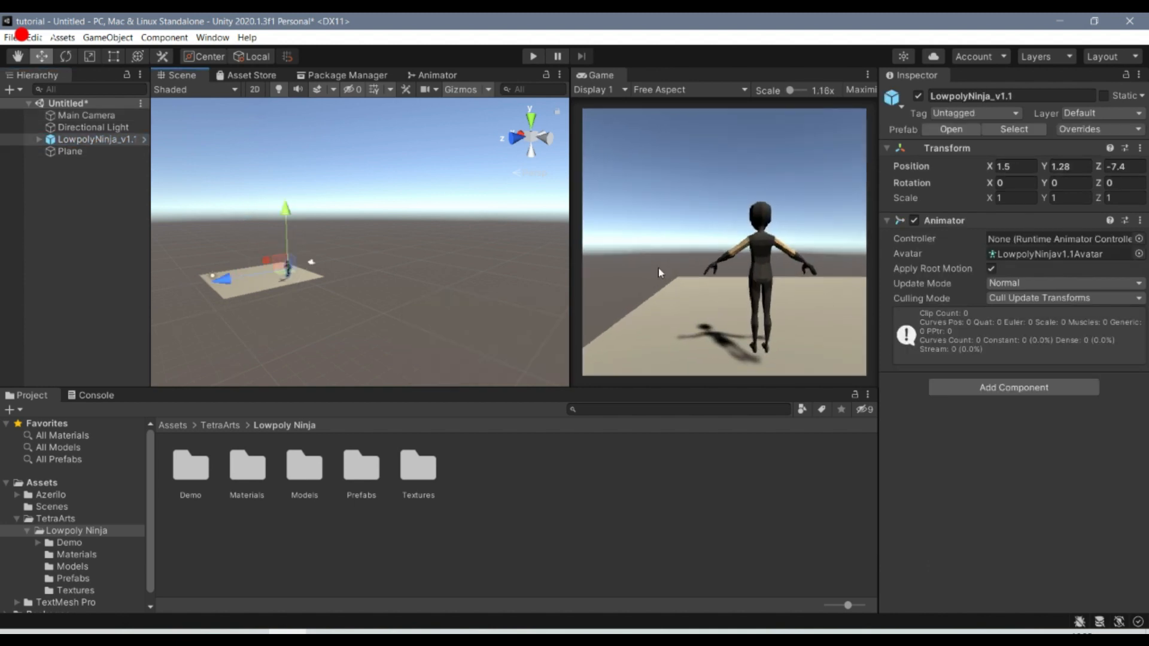
scroll(658, 273, "up", 1)
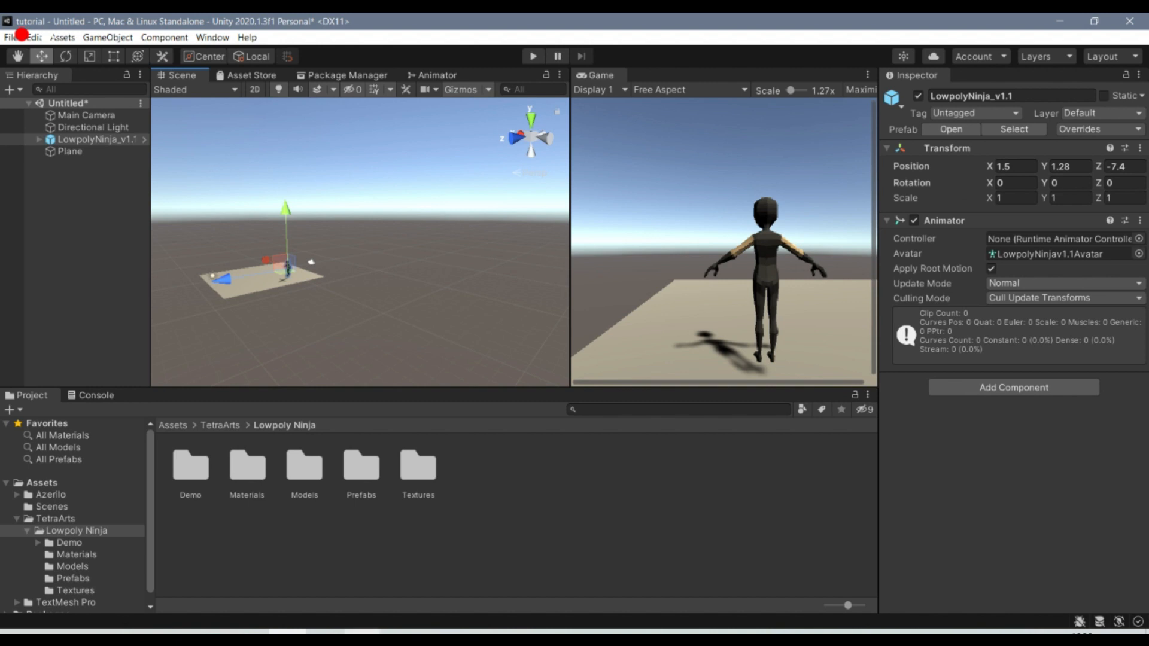
- Switch to Chrome and open the Mixamo website, mixamo.com, in a new tab
left_click(362, 631)
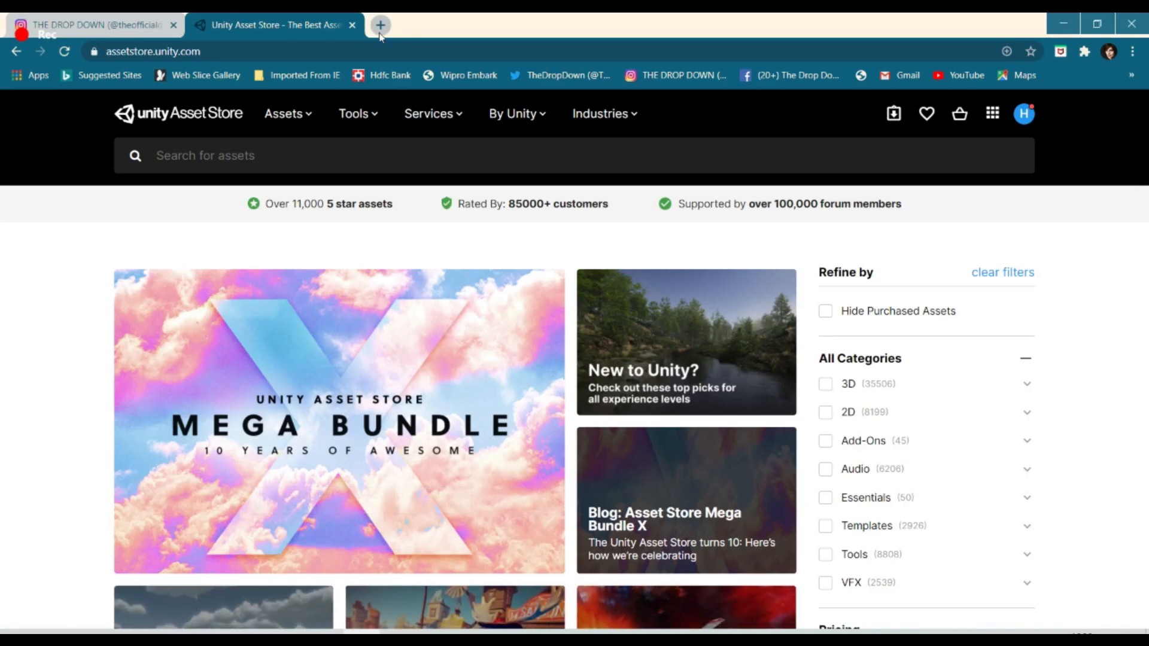
left_click(381, 26)
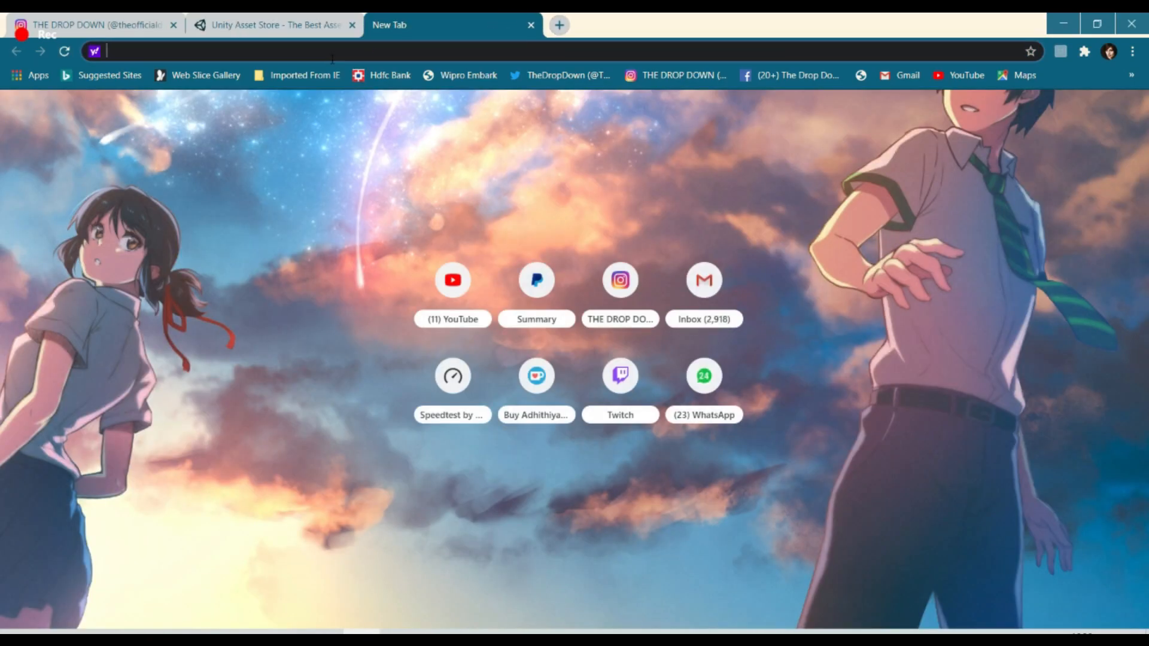
type("mi")
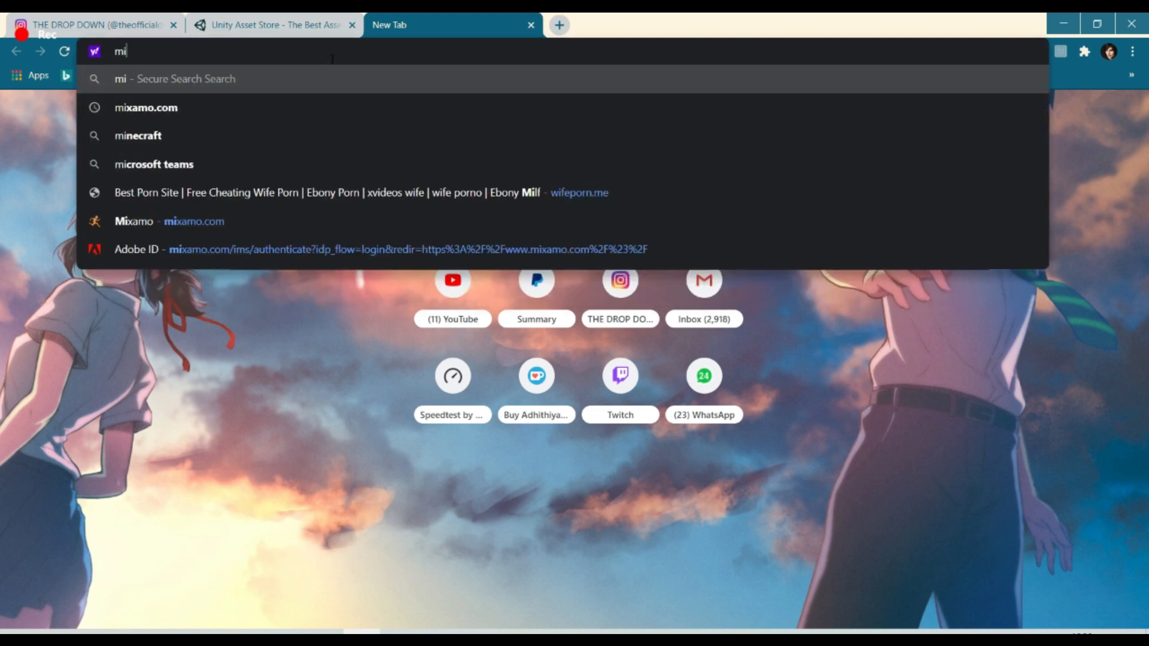
type("a")
key("BackSpace")
type("xa")
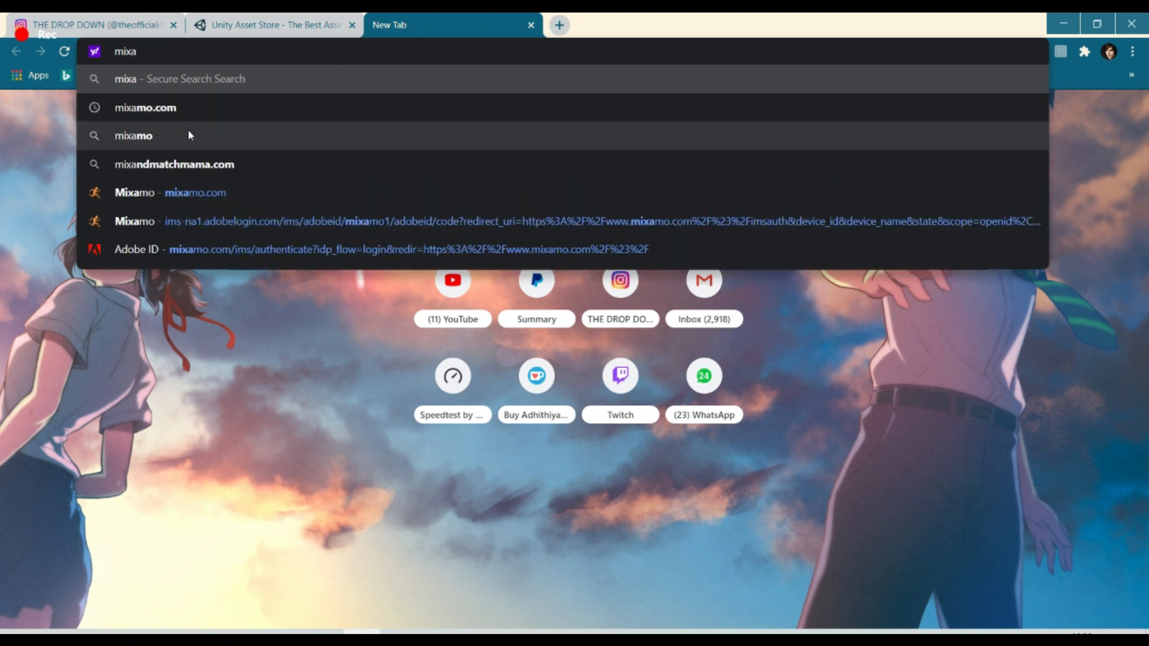
left_click(185, 192)
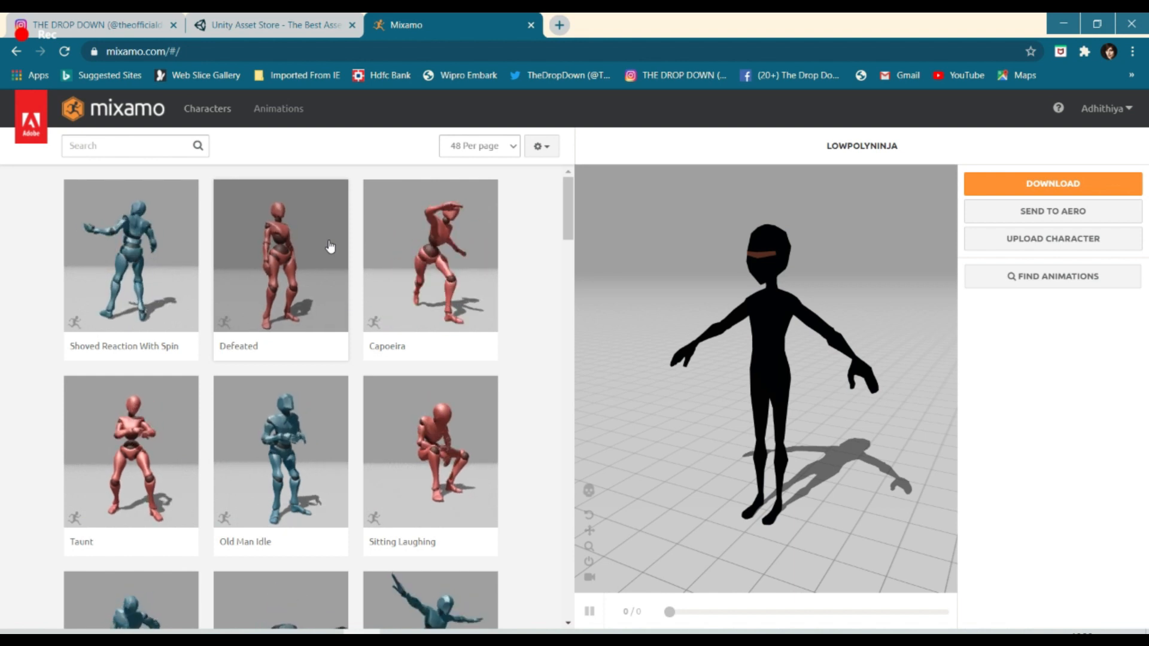
- Look through the first rows of animations and animation packs in the Mixamo library
scroll(436, 320, "down", 4)
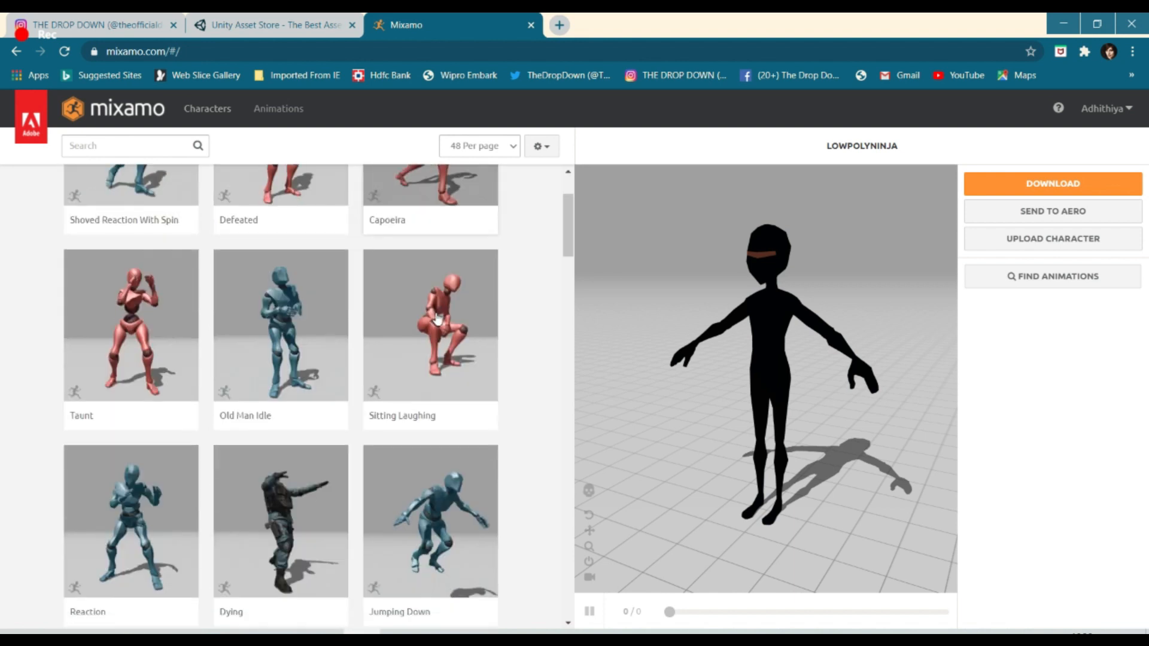
scroll(434, 323, "down", 8)
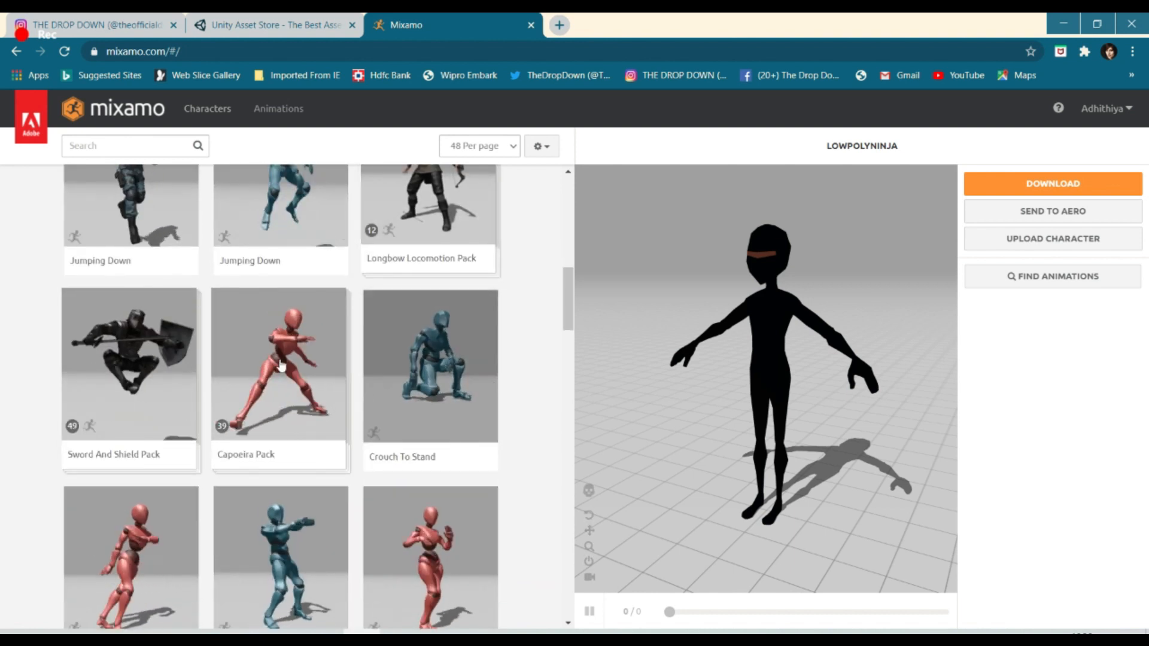
scroll(646, 365, "up", 1)
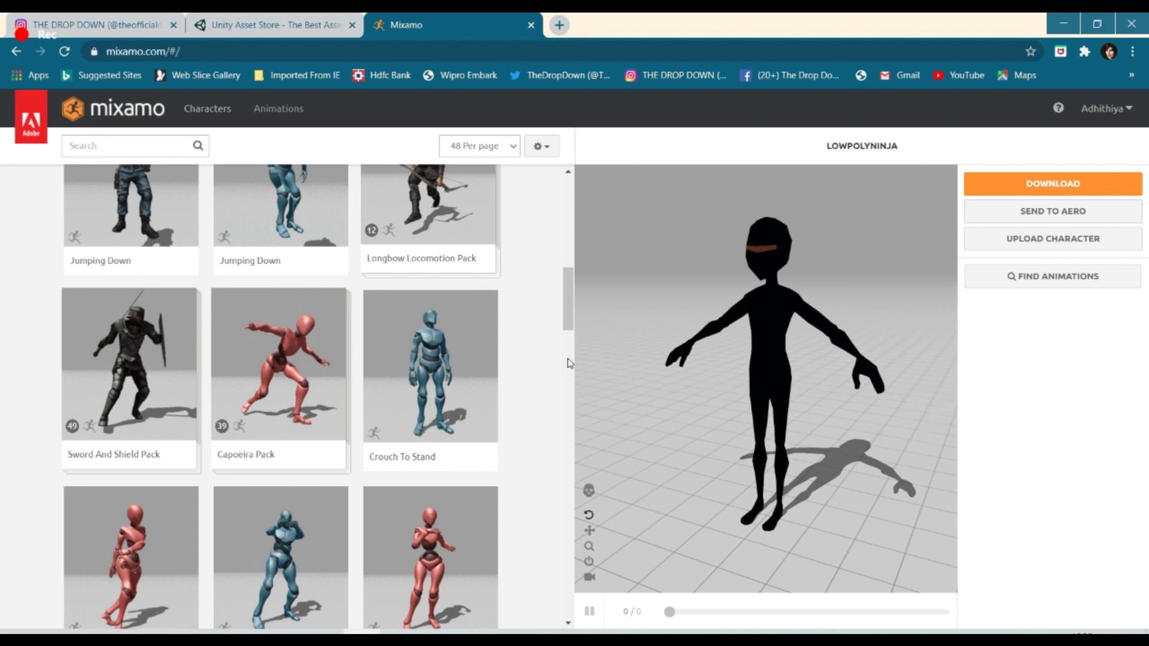
scroll(569, 361, "up", 3)
scroll(802, 357, "up", 3)
scroll(826, 355, "up", 2)
scroll(802, 335, "down", 4)
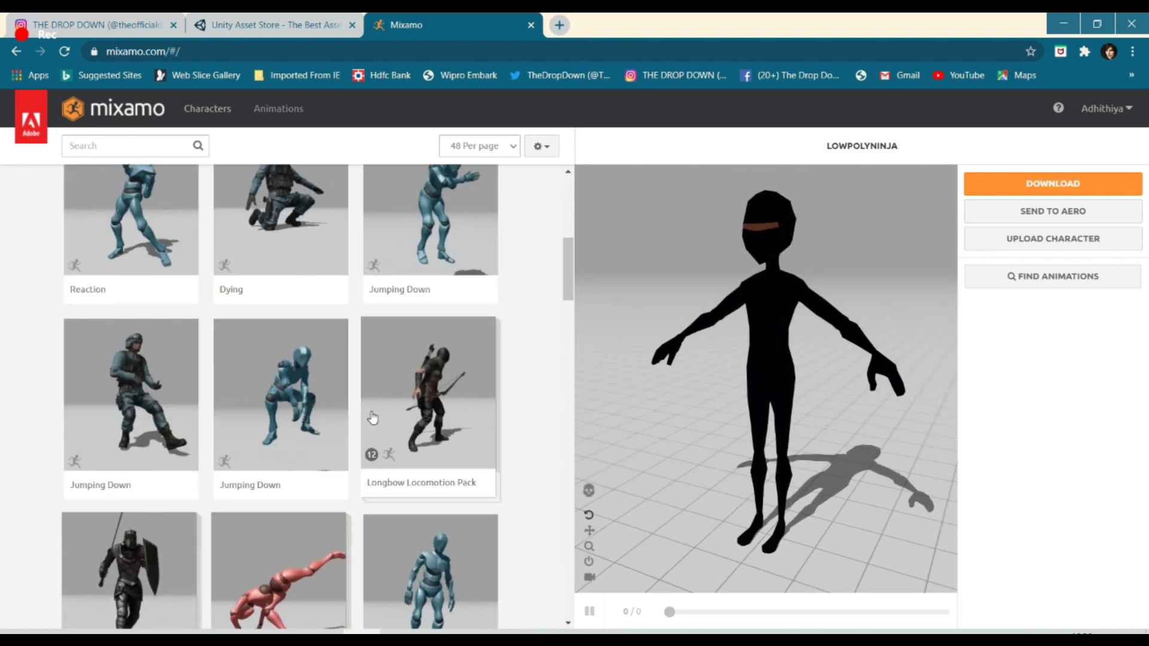
scroll(305, 395, "up", 5)
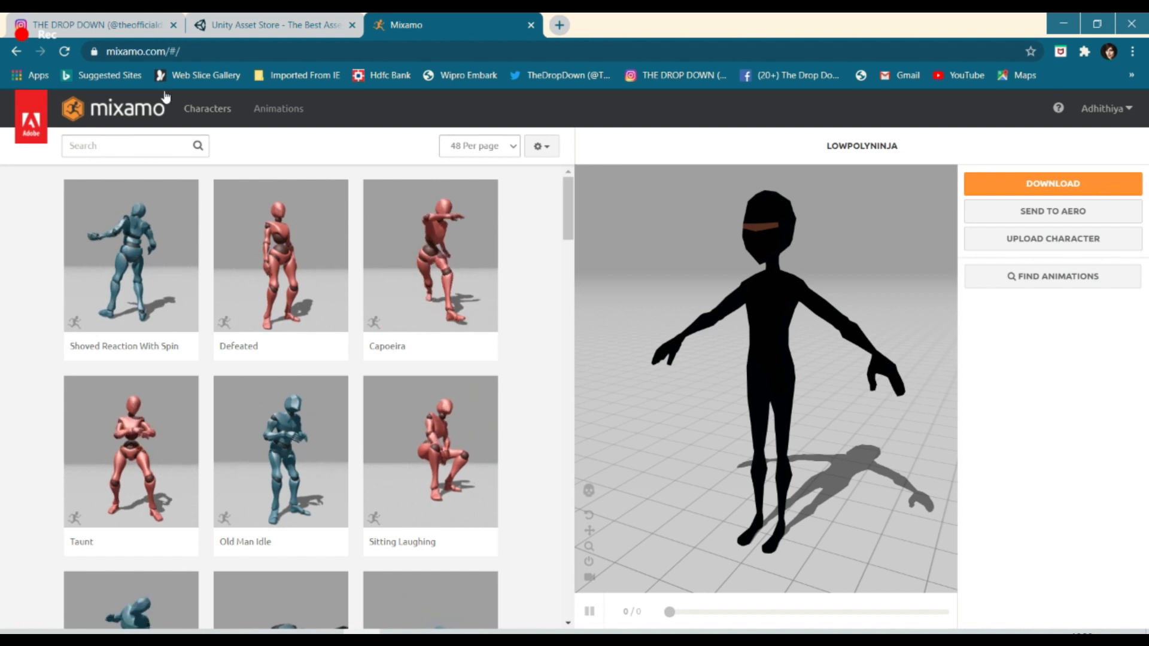
- Open the Mixamo home page and read its sections on ready-made characters, automatic rigging, motion-captured animations and export
left_click(207, 108)
left_click(121, 113)
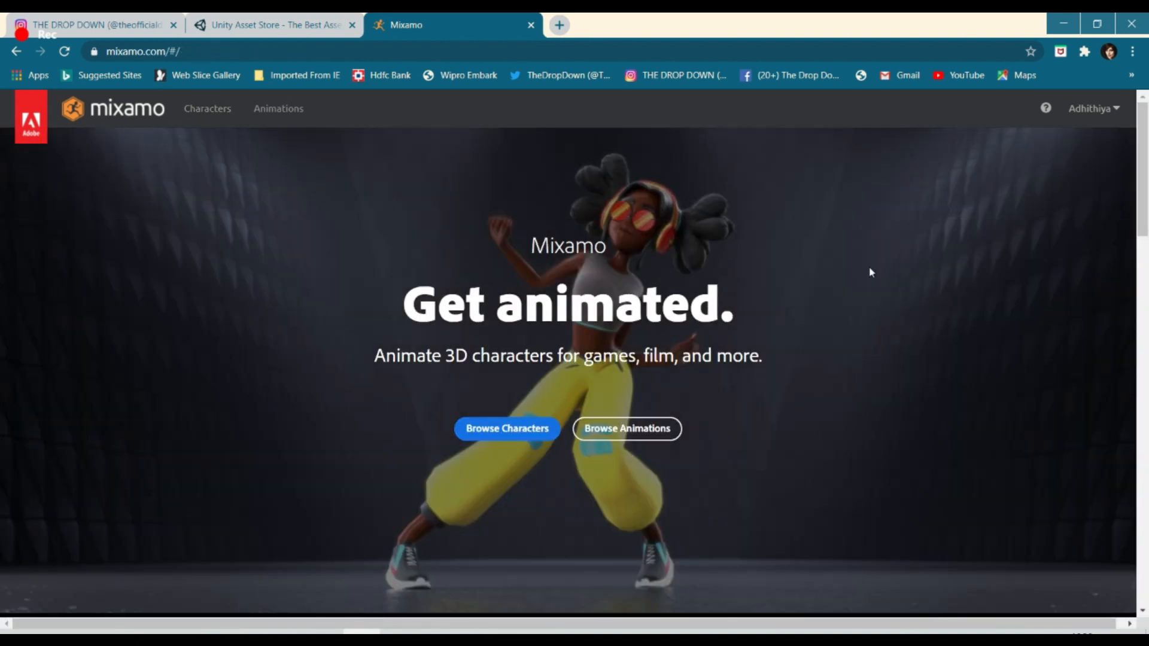
scroll(677, 261, "down", 10)
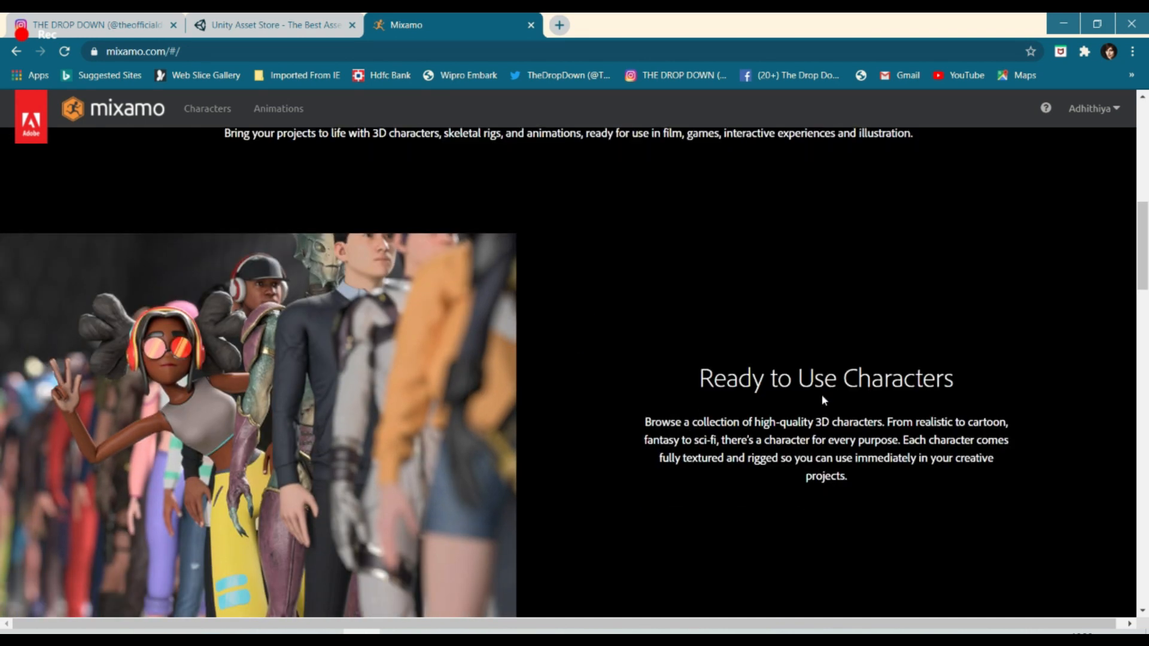
scroll(821, 393, "down", 10)
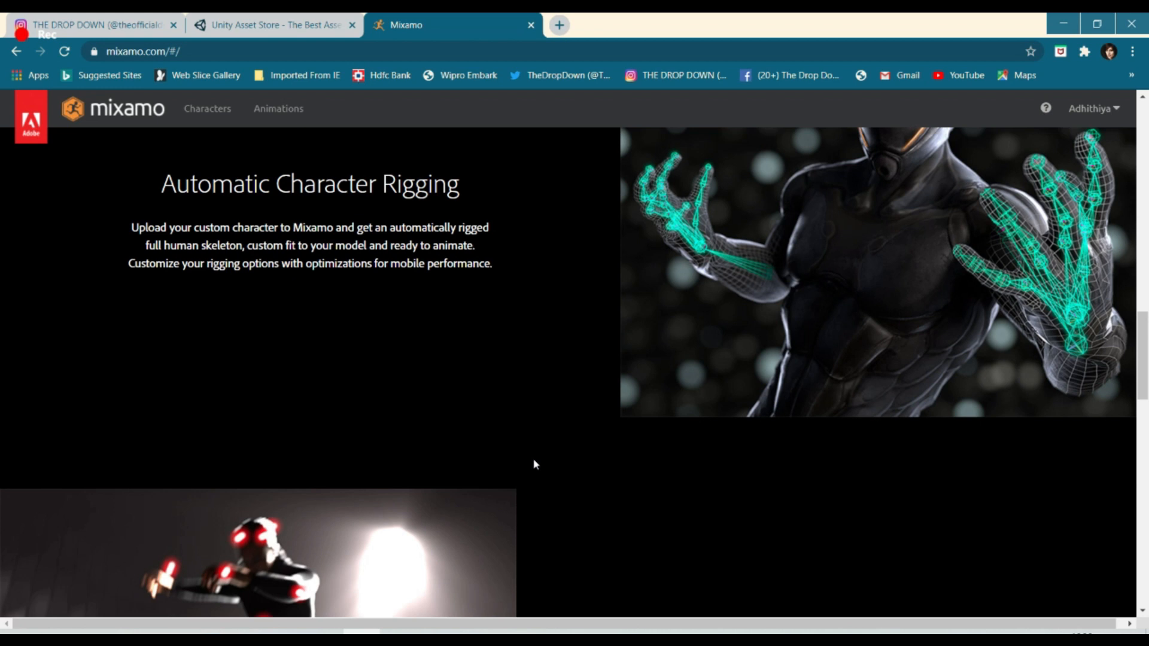
scroll(534, 464, "up", 5)
scroll(639, 470, "down", 2)
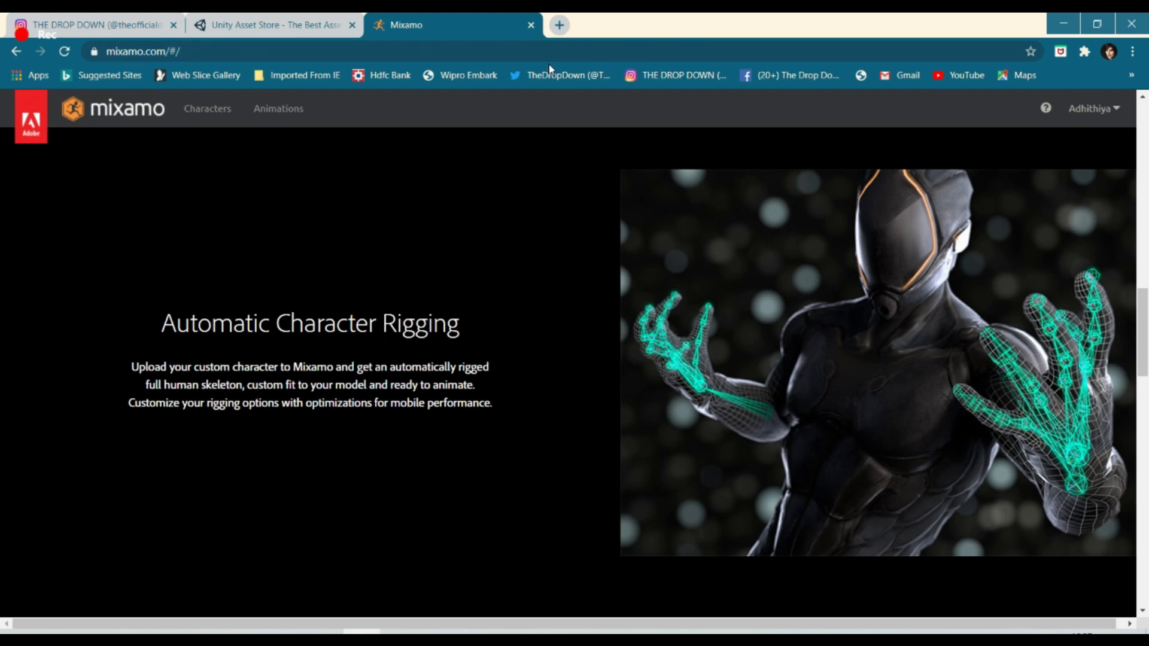
scroll(524, 489, "down", 5)
scroll(524, 489, "down", 1)
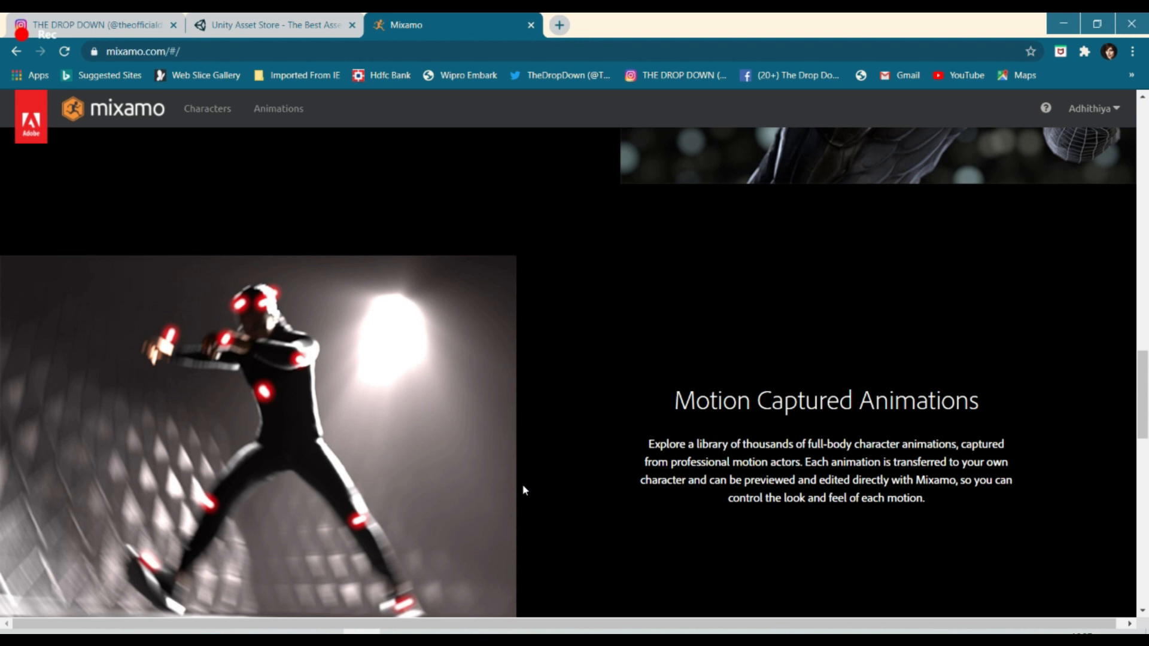
scroll(524, 489, "down", 7)
scroll(524, 490, "down", 1)
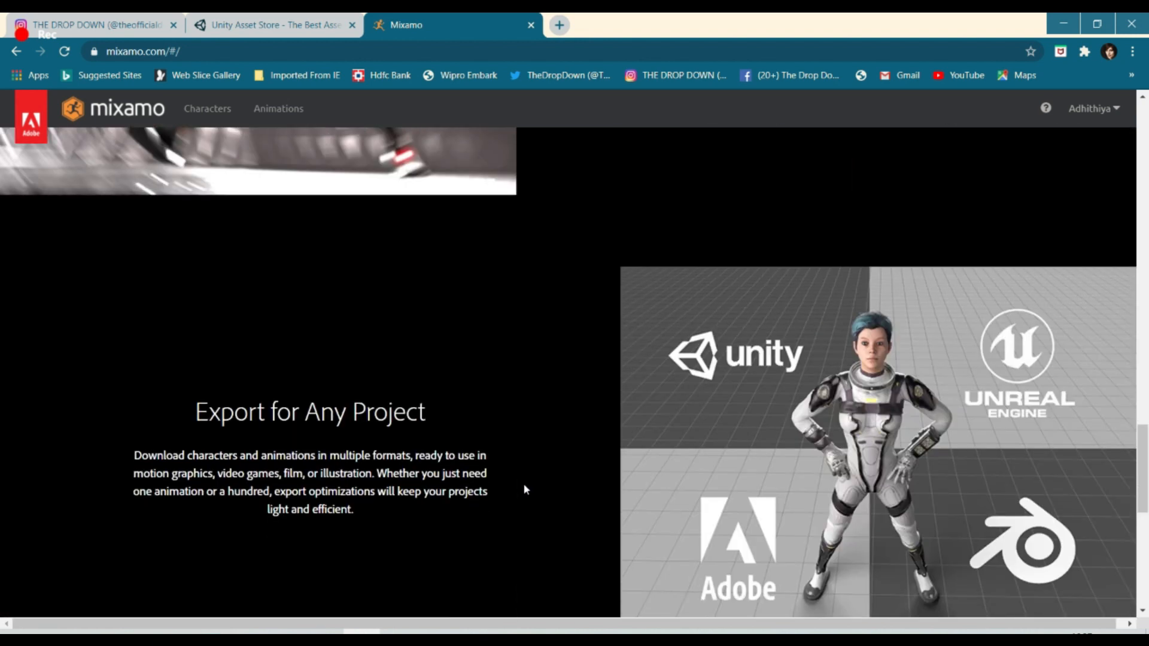
scroll(524, 489, "up", 15)
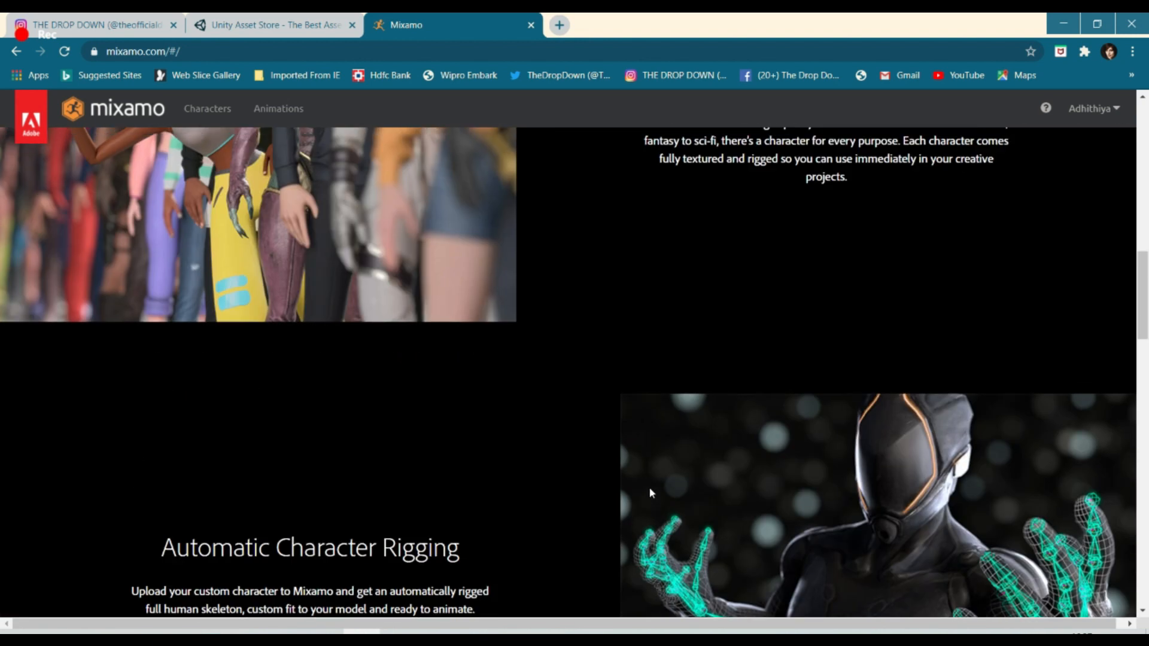
scroll(651, 492, "down", 5)
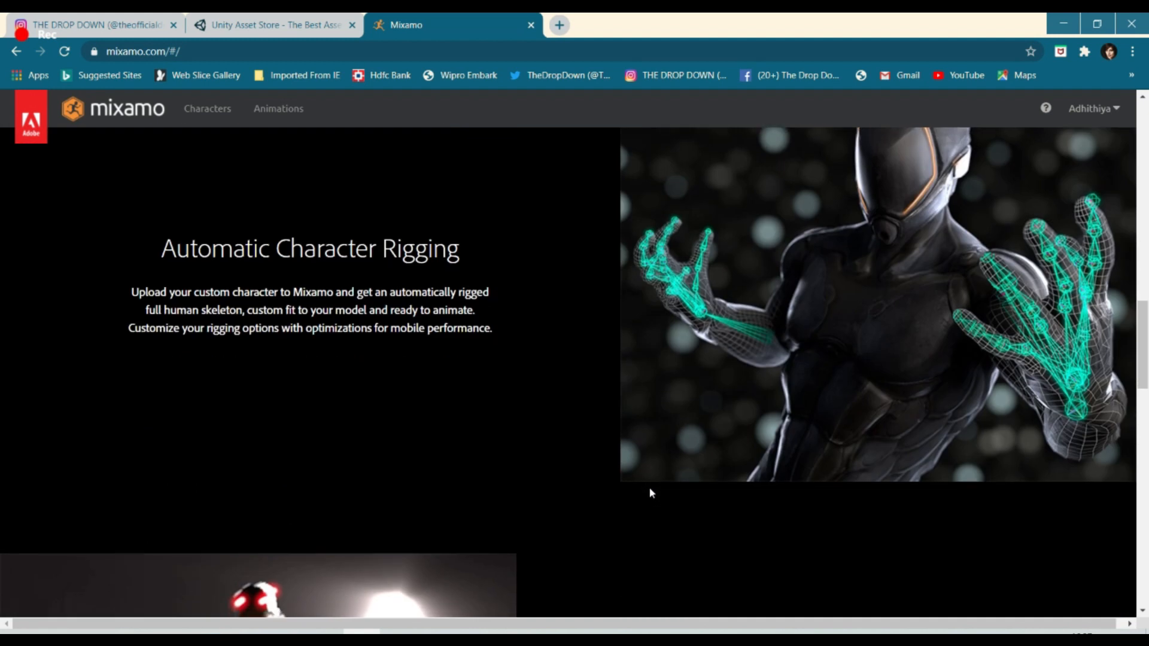
scroll(651, 508, "up", 12)
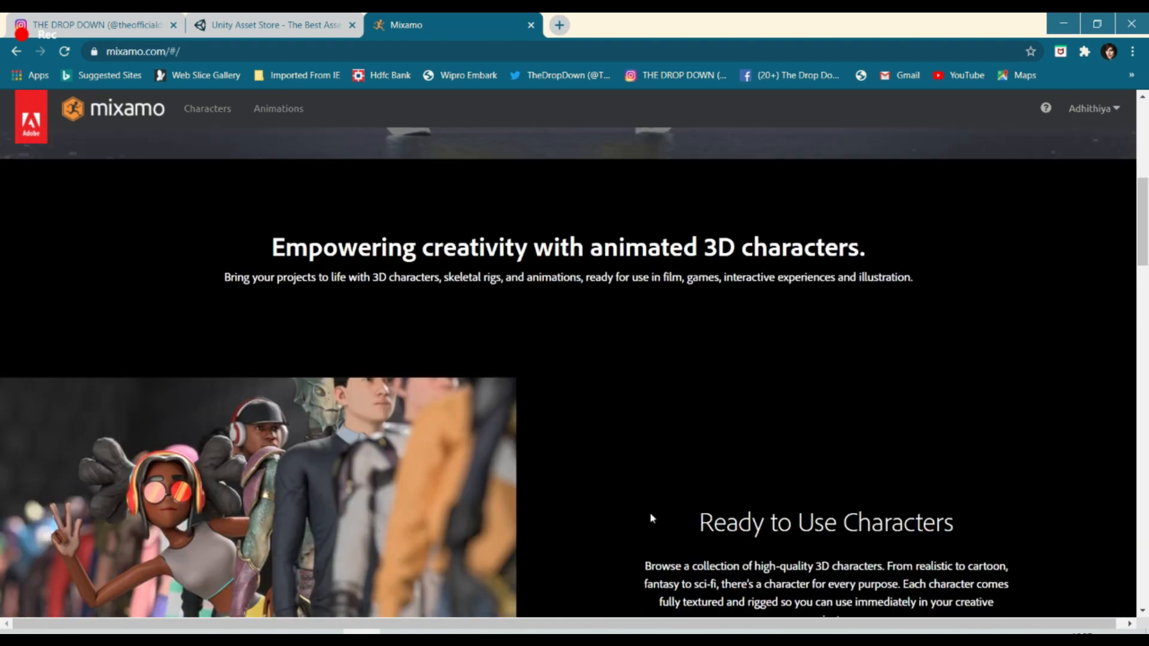
scroll(652, 518, "up", 7)
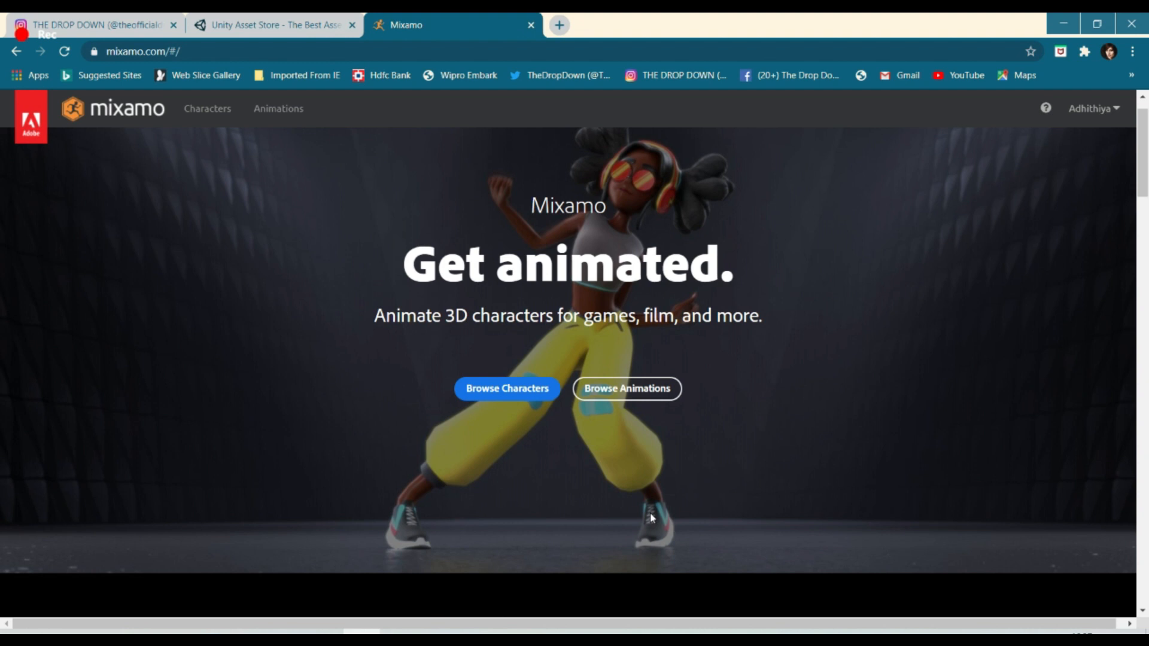
scroll(652, 518, "up", 1)
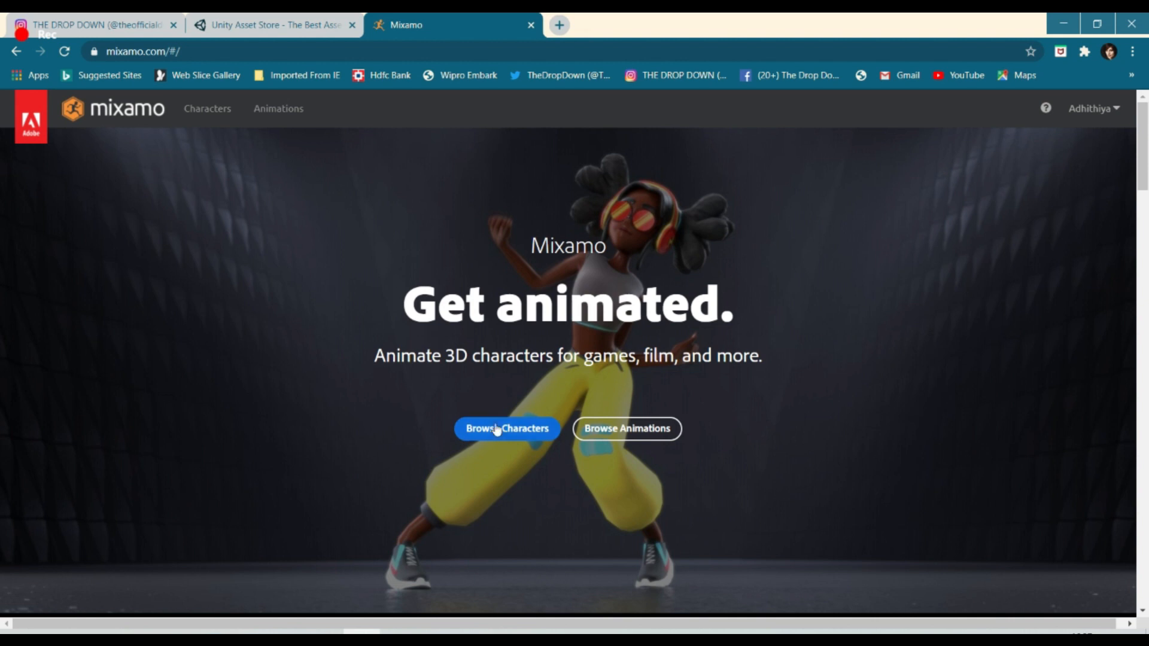
- Browse the Mixamo characters and load Exo Gray in place of the current character
left_click(518, 428)
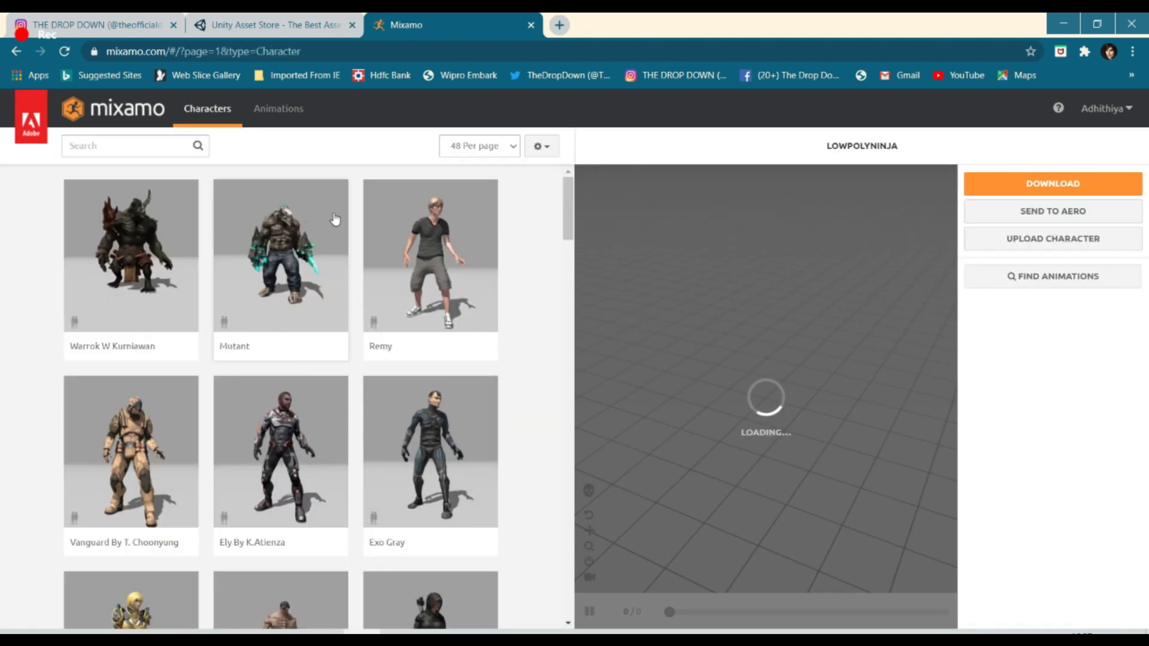
scroll(428, 470, "down", 1)
left_click(446, 392)
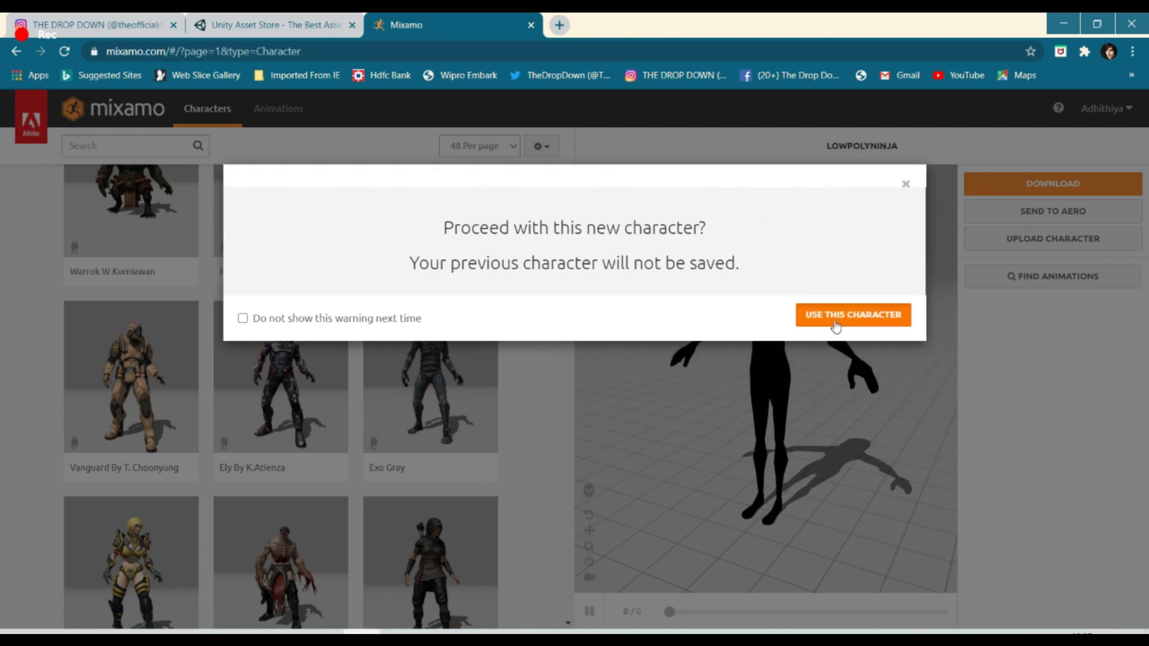
left_click(853, 315)
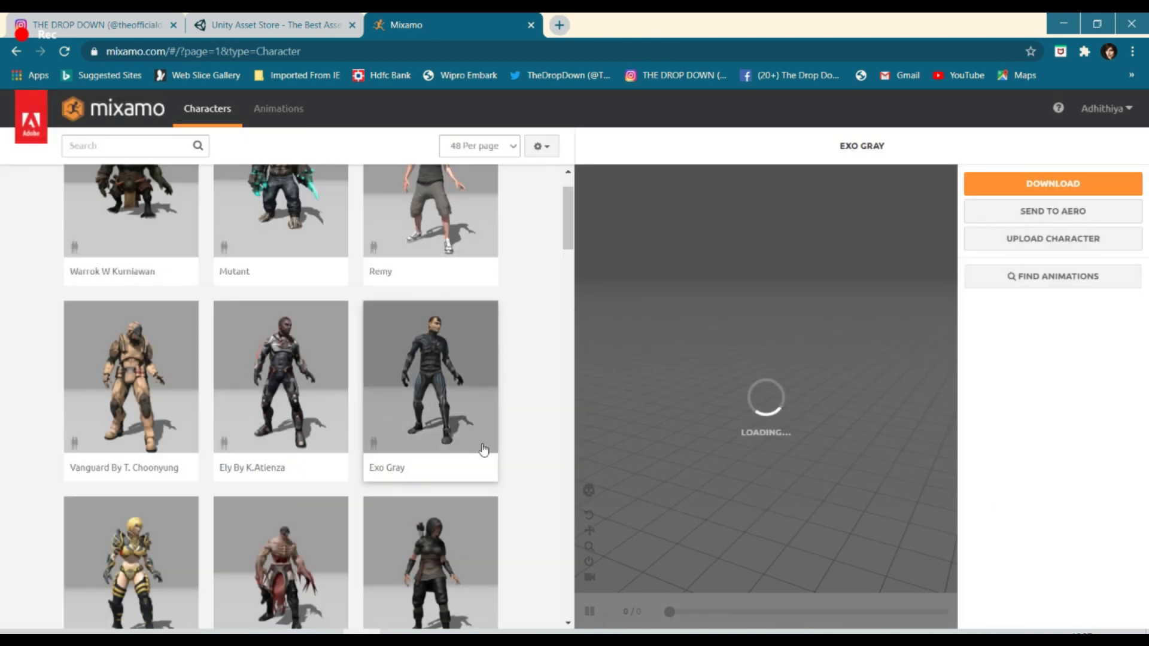
- Look through the first page of Mixamo characters and examine the Exo Gray preview up close
scroll(533, 438, "up", 1)
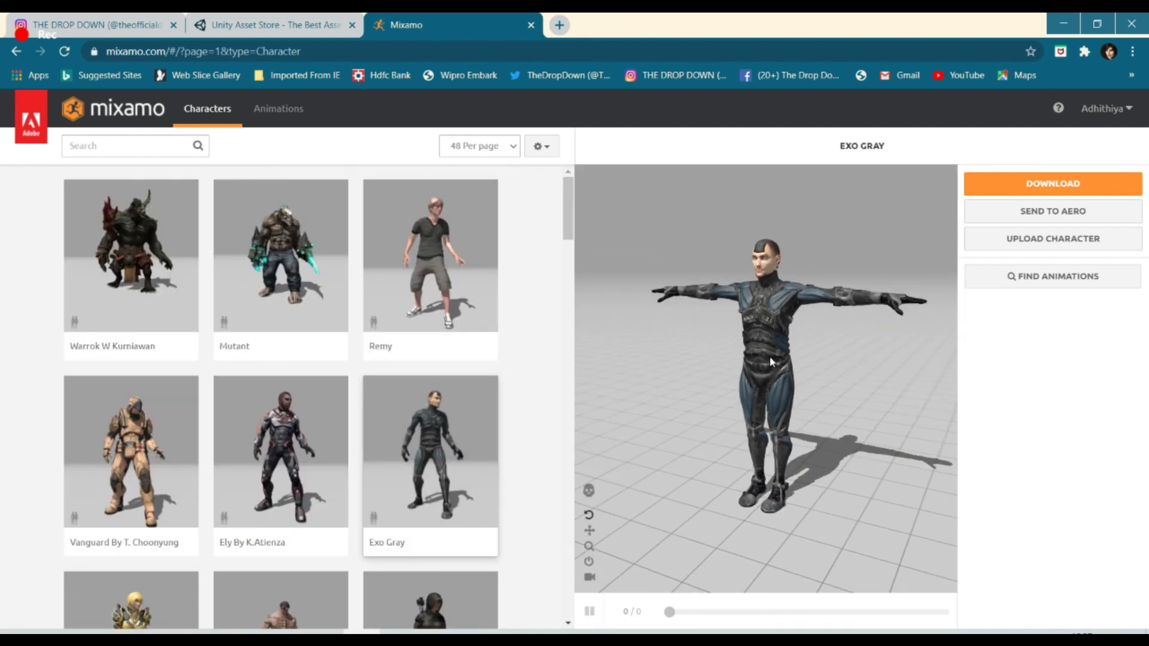
scroll(218, 455, "down", 15)
scroll(232, 452, "down", 5)
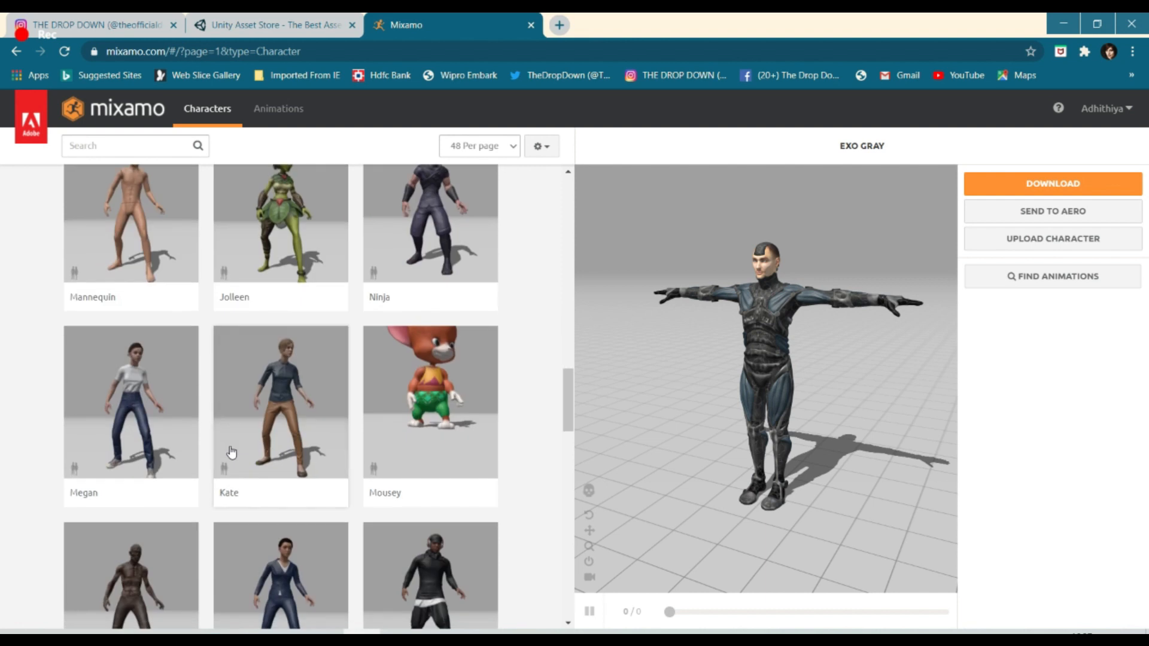
scroll(236, 454, "down", 6)
scroll(241, 454, "down", 7)
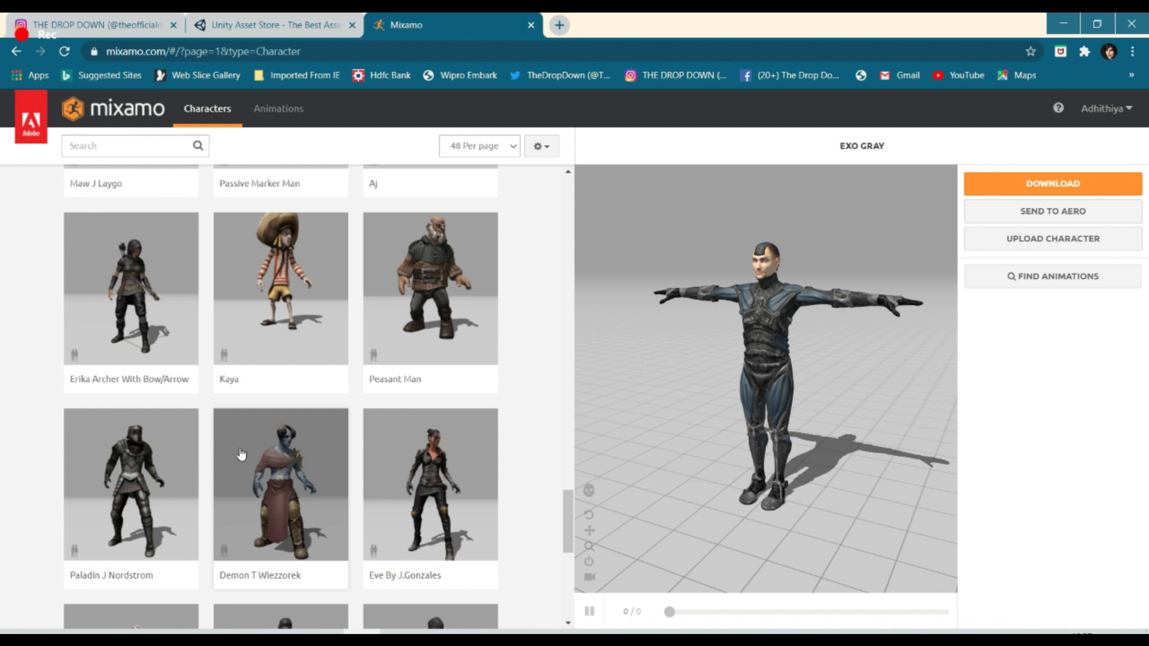
scroll(242, 454, "down", 4)
scroll(241, 454, "down", 3)
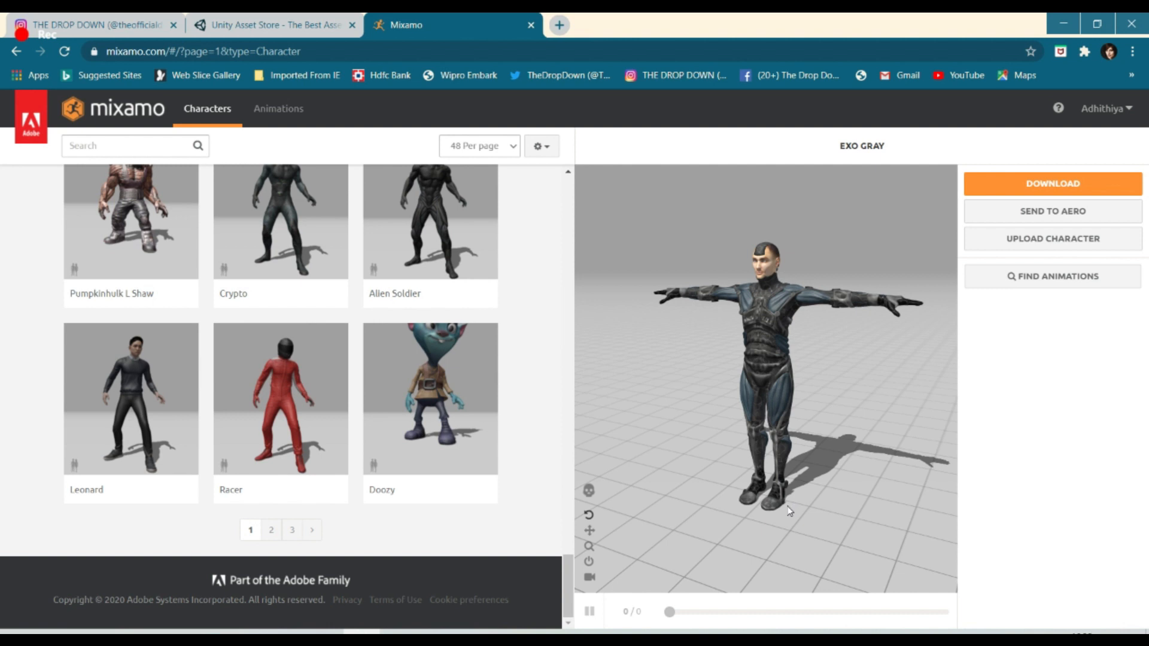
scroll(784, 505, "up", 5)
scroll(784, 504, "down", 2)
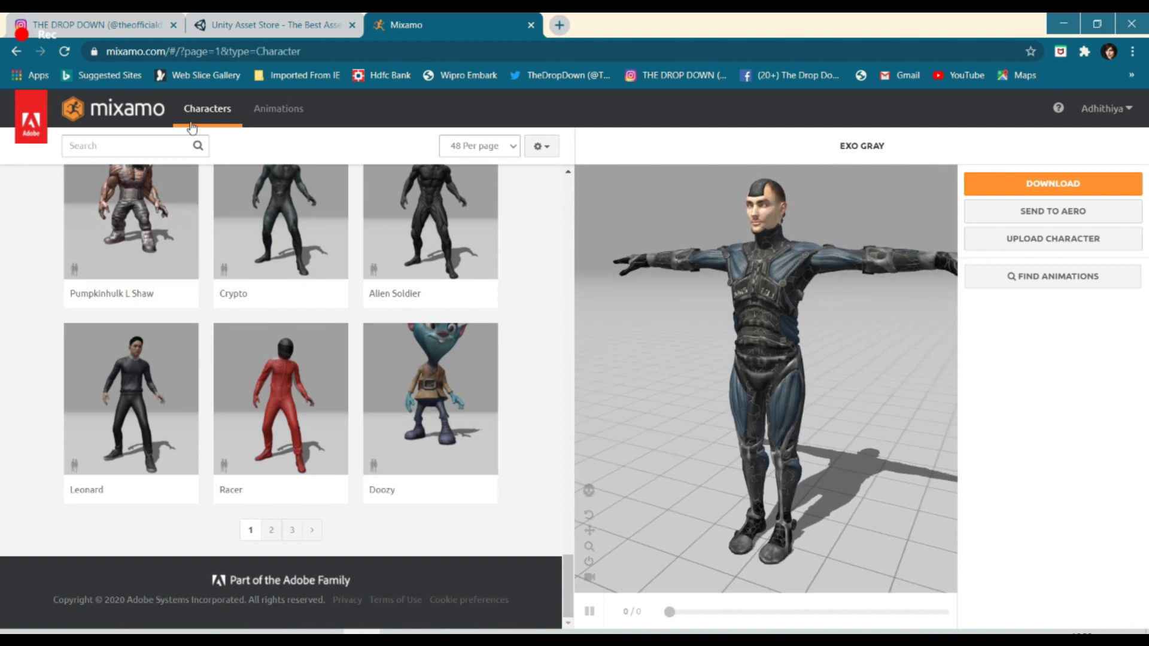
- Show the Mixamo animations list and view the options in the account menu
left_click(257, 115)
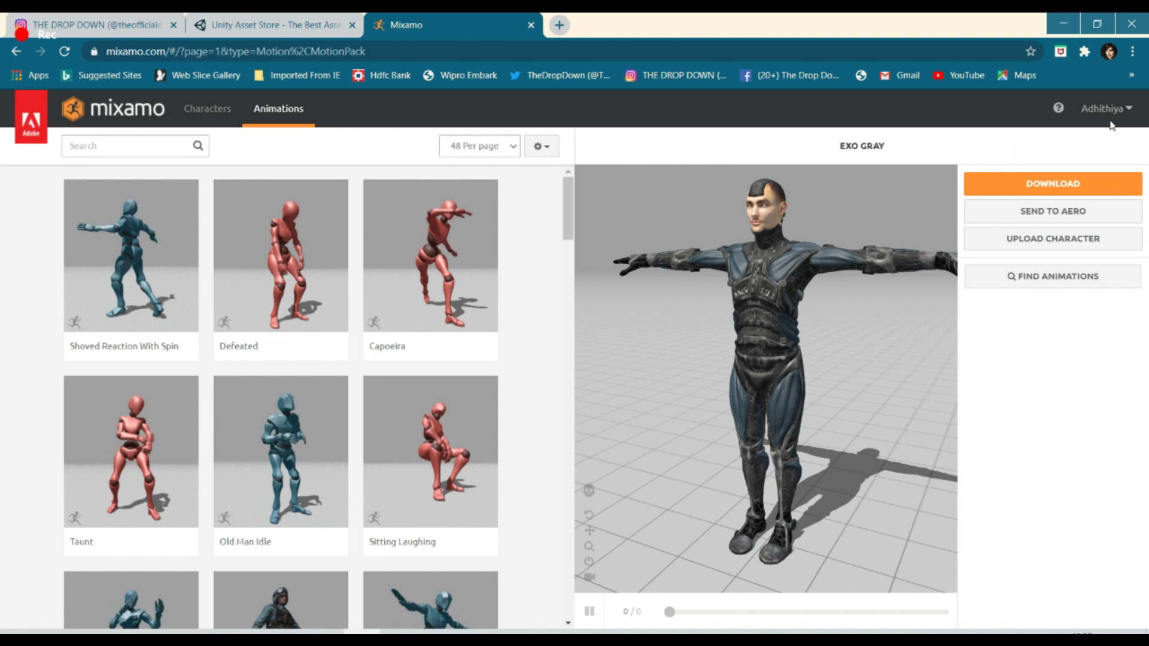
left_click(1086, 119)
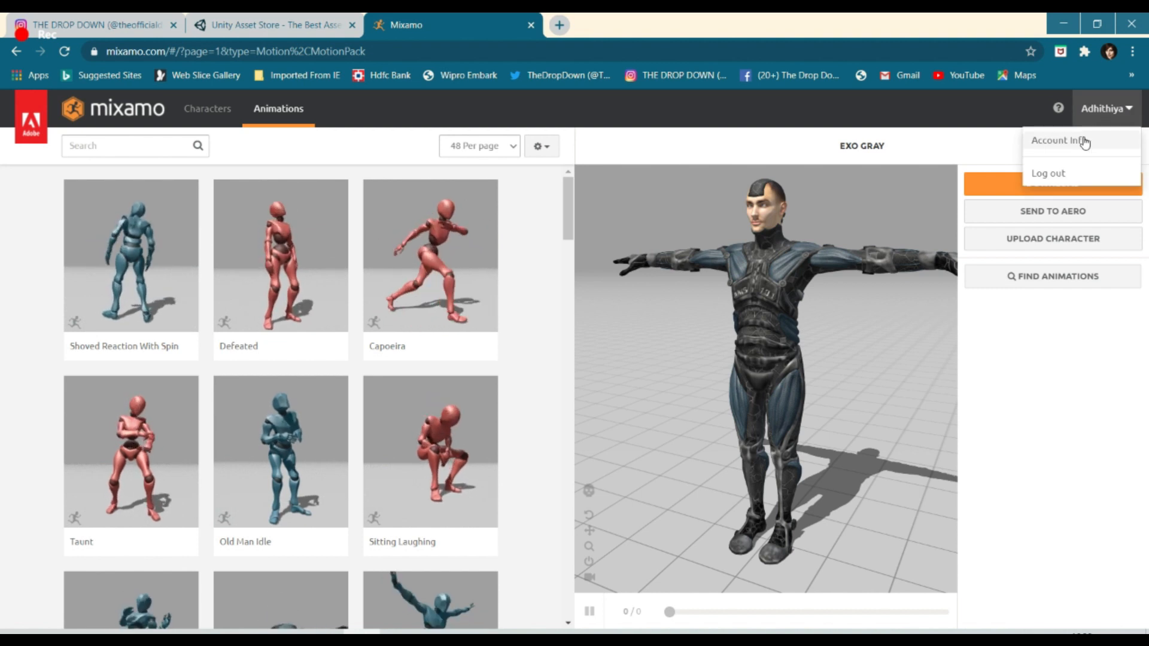
left_click(925, 138)
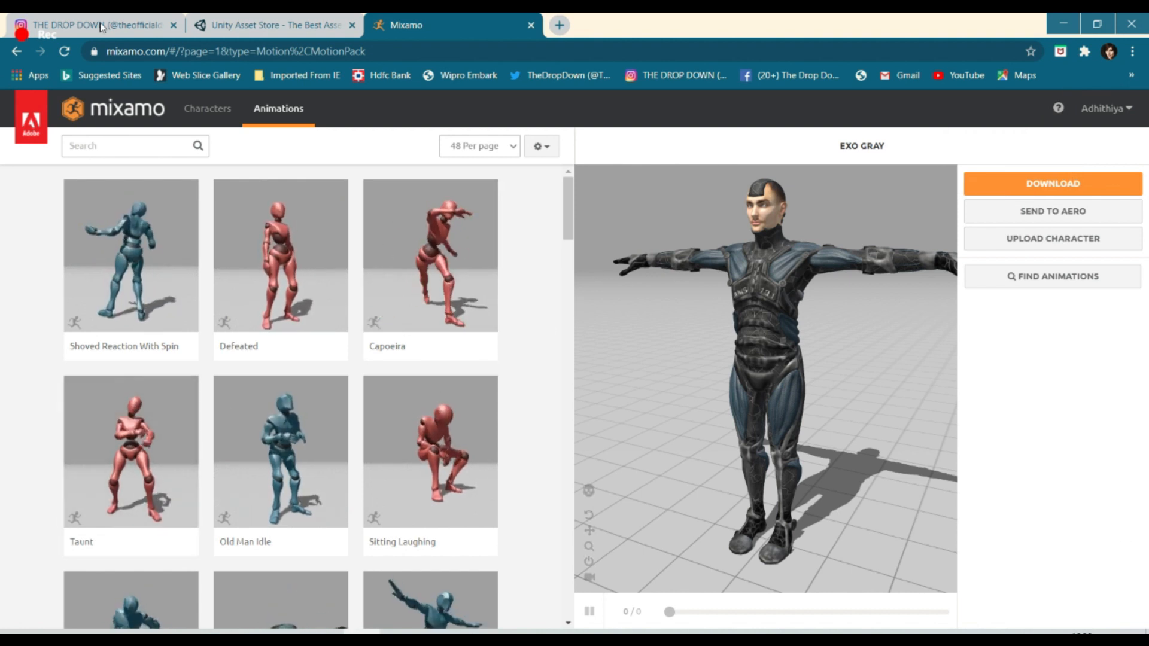
- Switch back to the Unity editor and clear the selection of the ninja
left_click(288, 632)
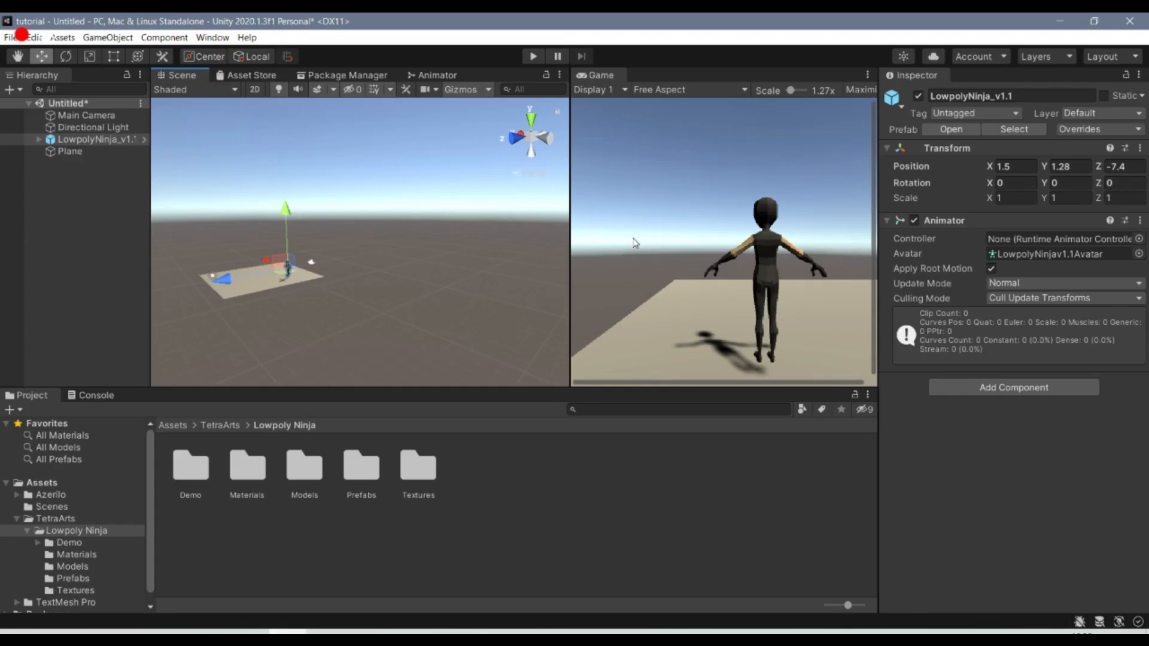
mouse_move(361, 632)
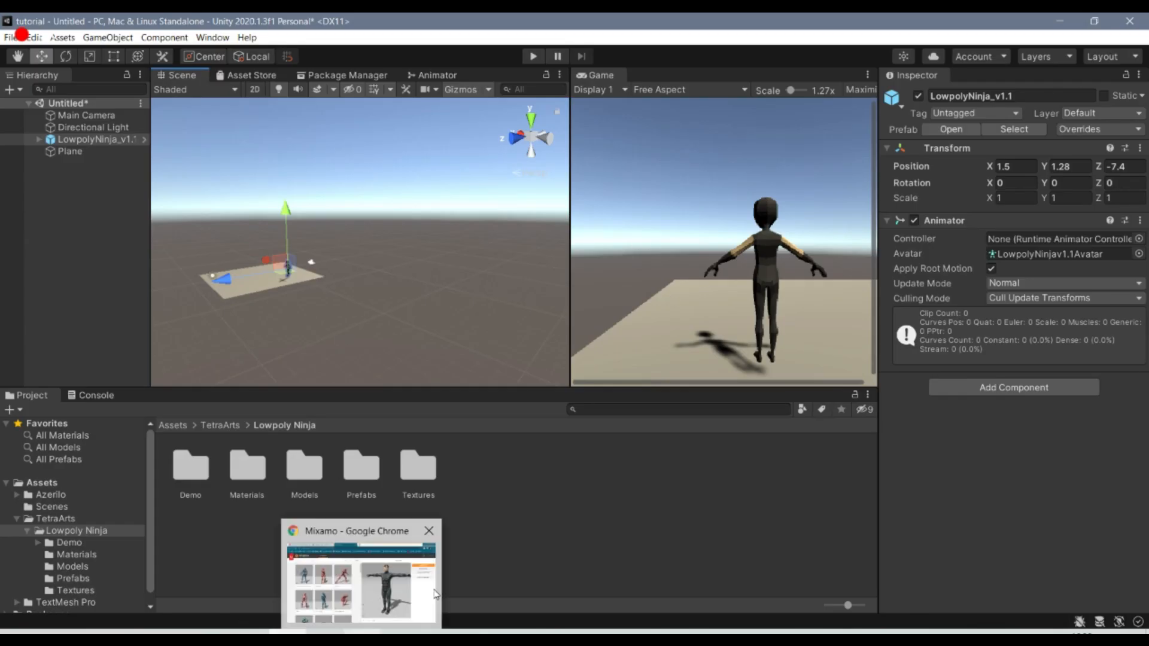
left_click(695, 540)
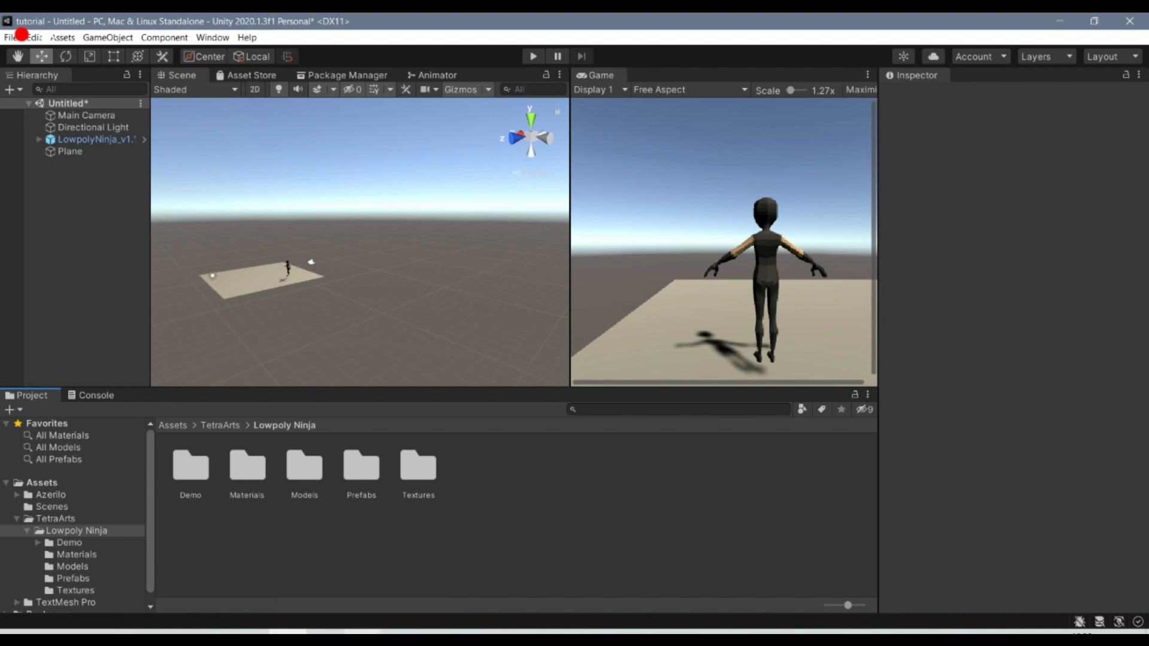
- Upload the LowpolyNinjav1.1 model from the Lowpoly Ninja Models folder in Unity to Mixamo as a new character
left_click(361, 632)
left_click(1044, 241)
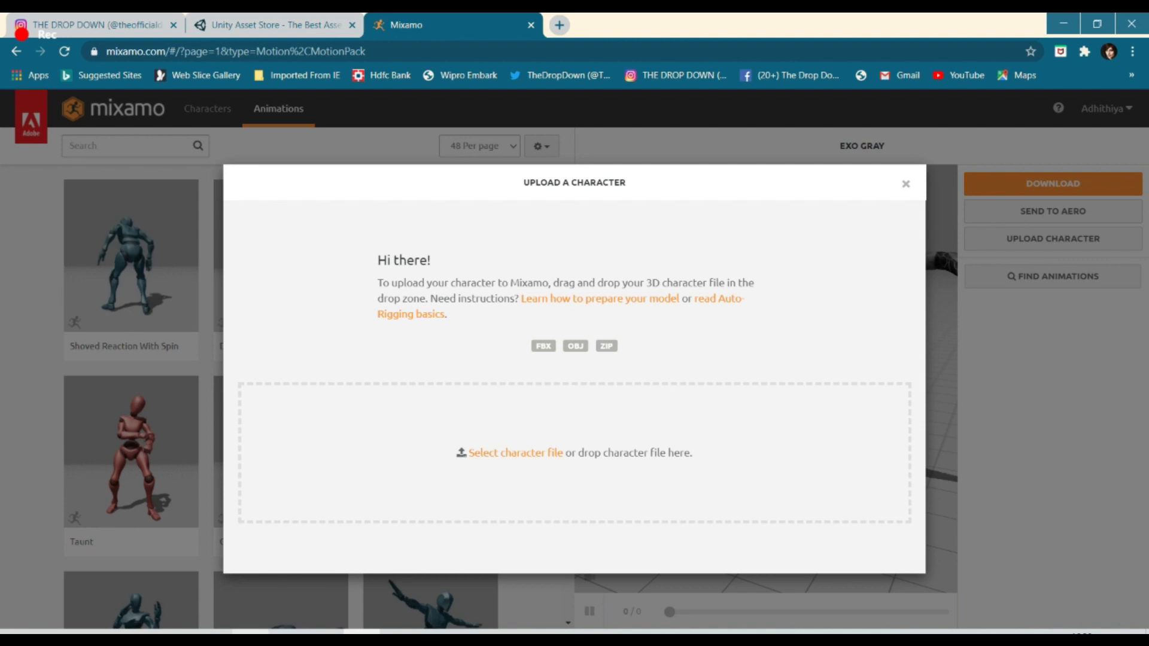
mouse_move(287, 633)
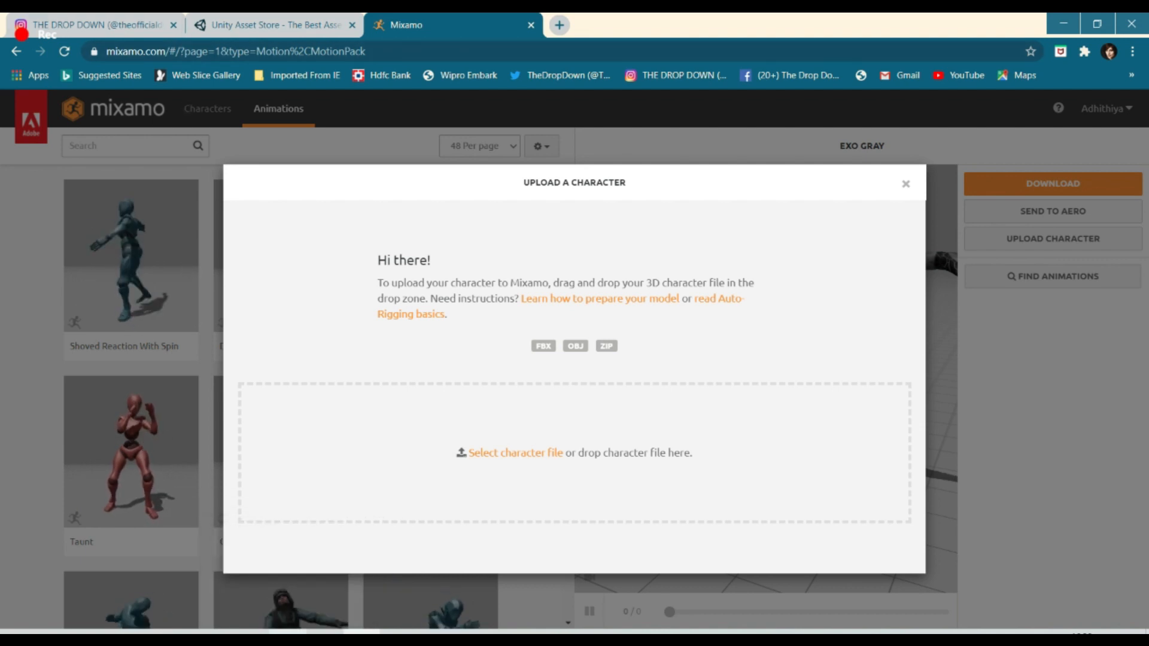
left_click(287, 632)
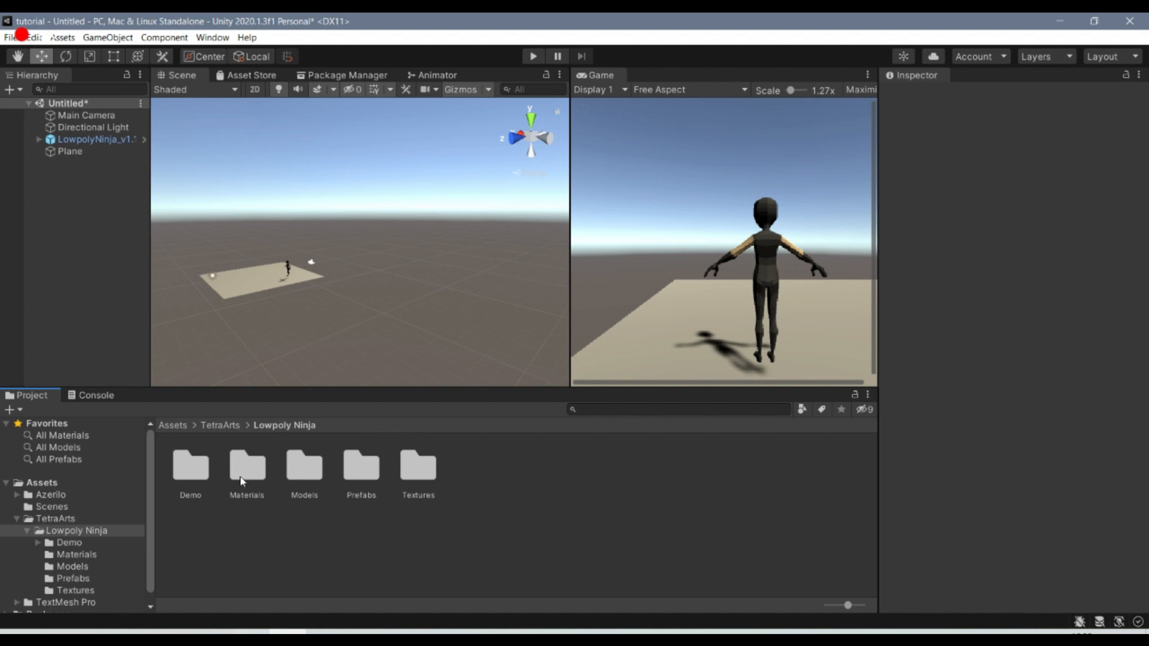
double_click(302, 469)
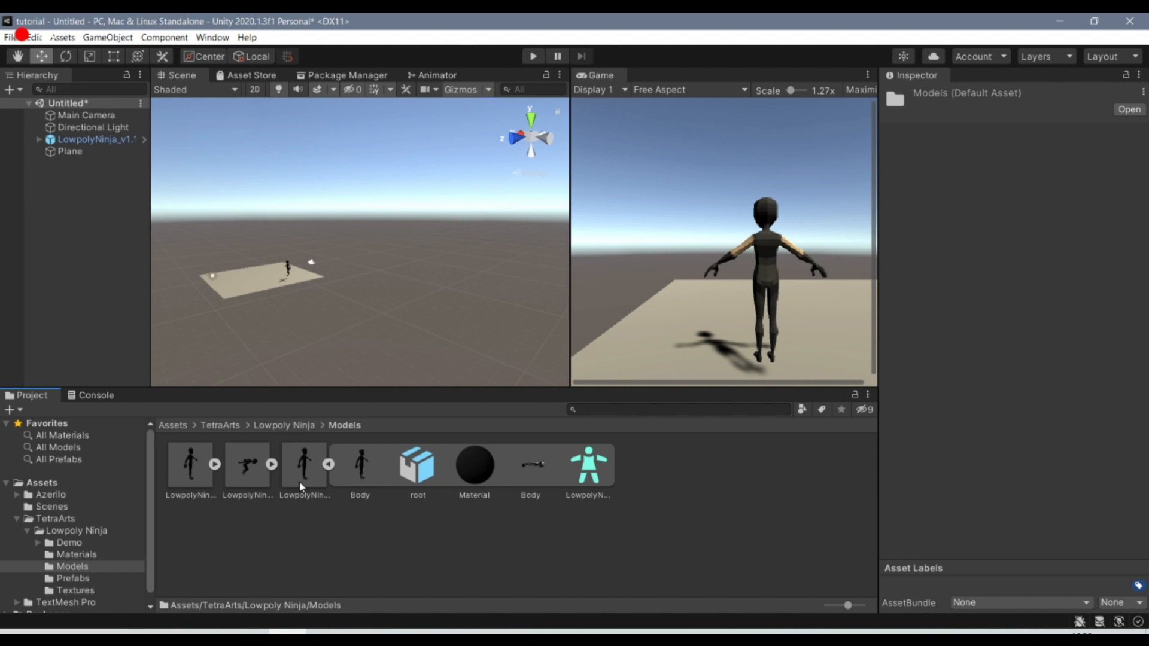
left_click(185, 483)
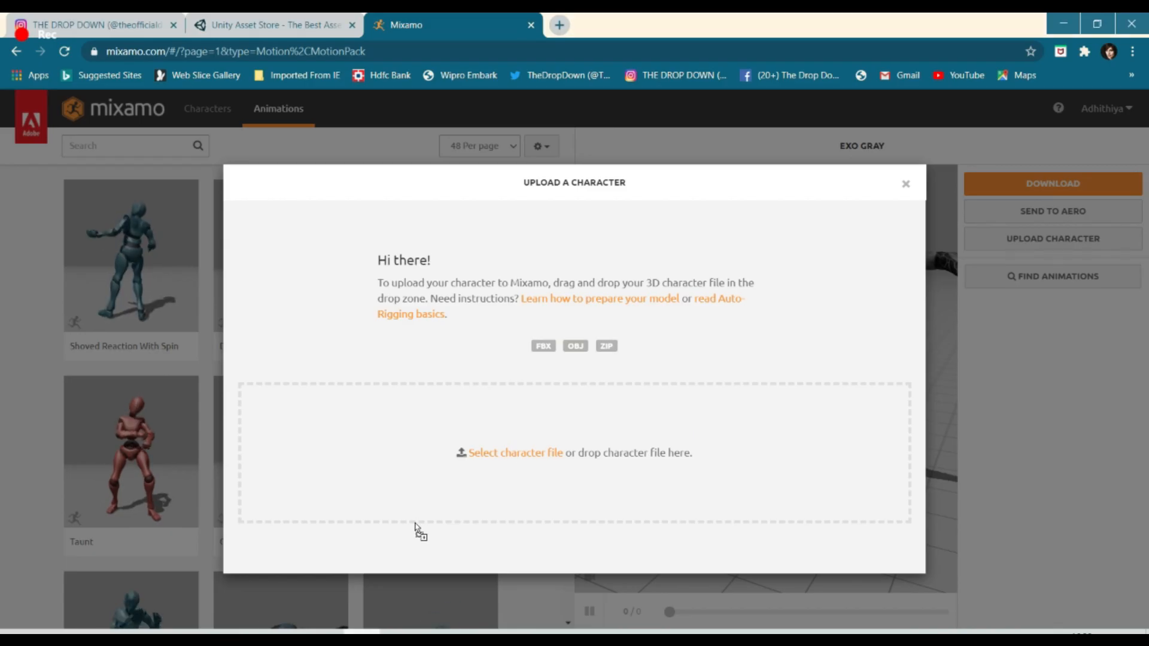
left_click_drag(519, 531, 509, 459)
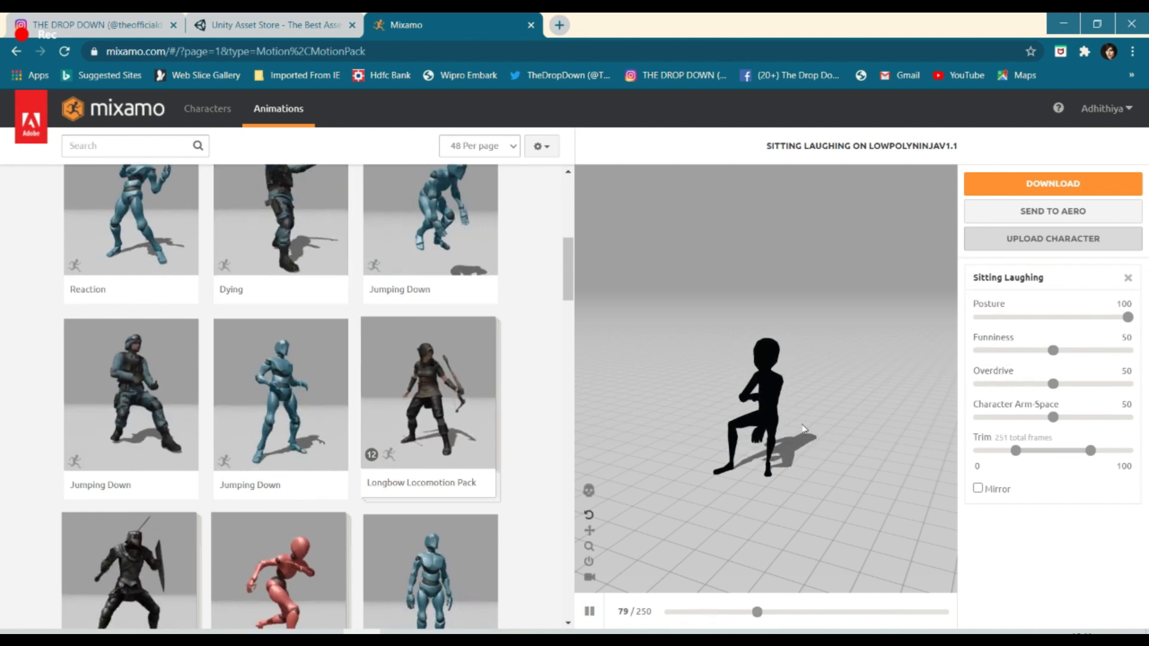
- Apply the Taunt animation to the uploaded ninja in place of Sitting Laughing
scroll(248, 328, "up", 5)
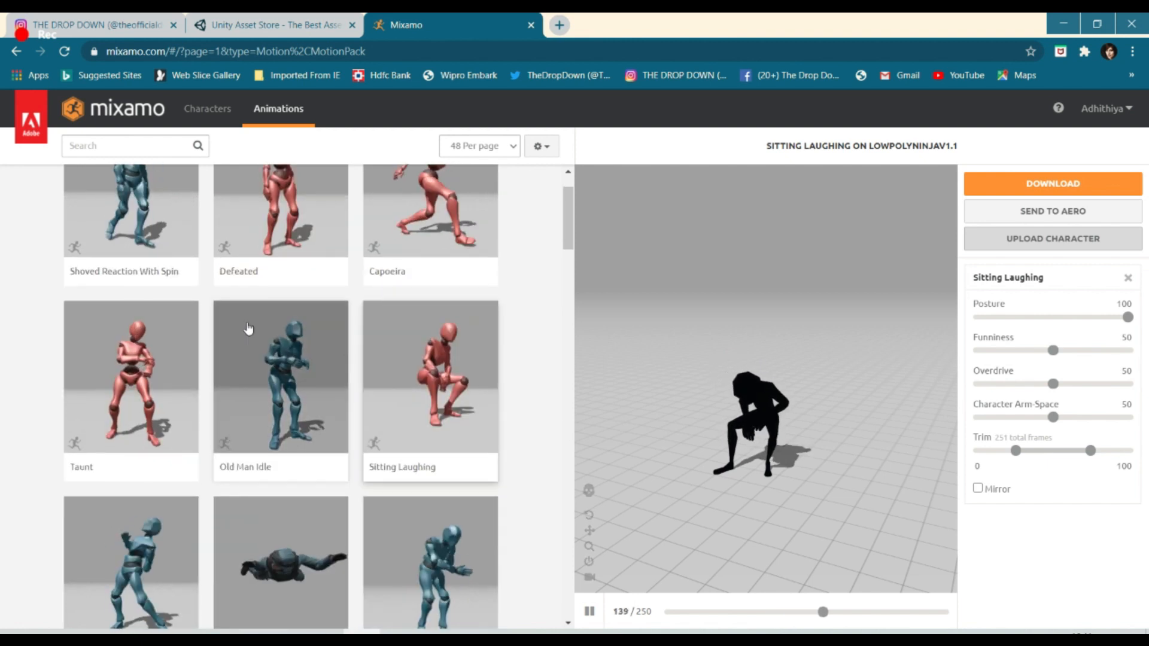
scroll(248, 329, "up", 2)
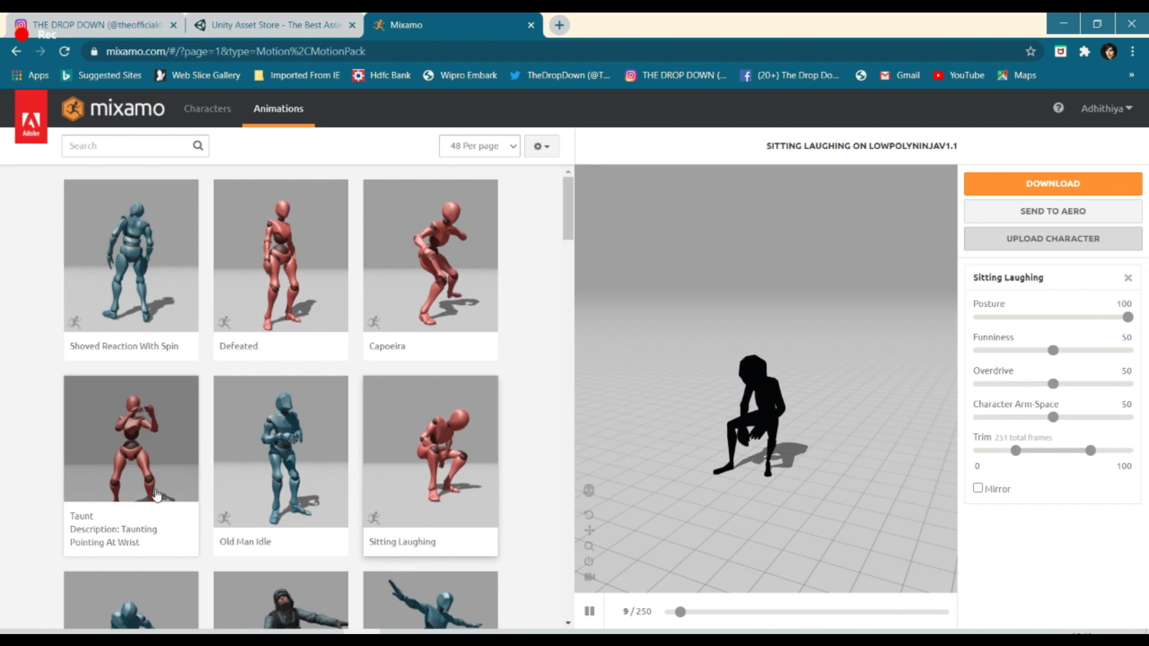
left_click(165, 468)
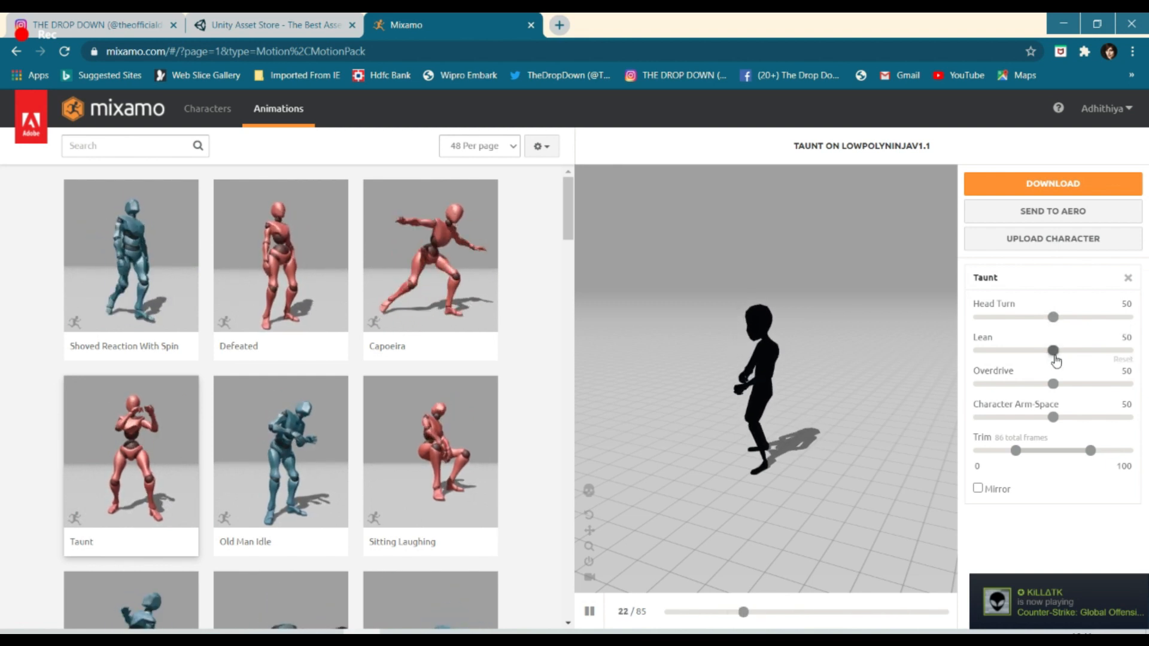
- Try the Taunt animation's Lean at 100 and 0, settle on 57, and set Overdrive to 74
left_click_drag(1056, 358, 1146, 355)
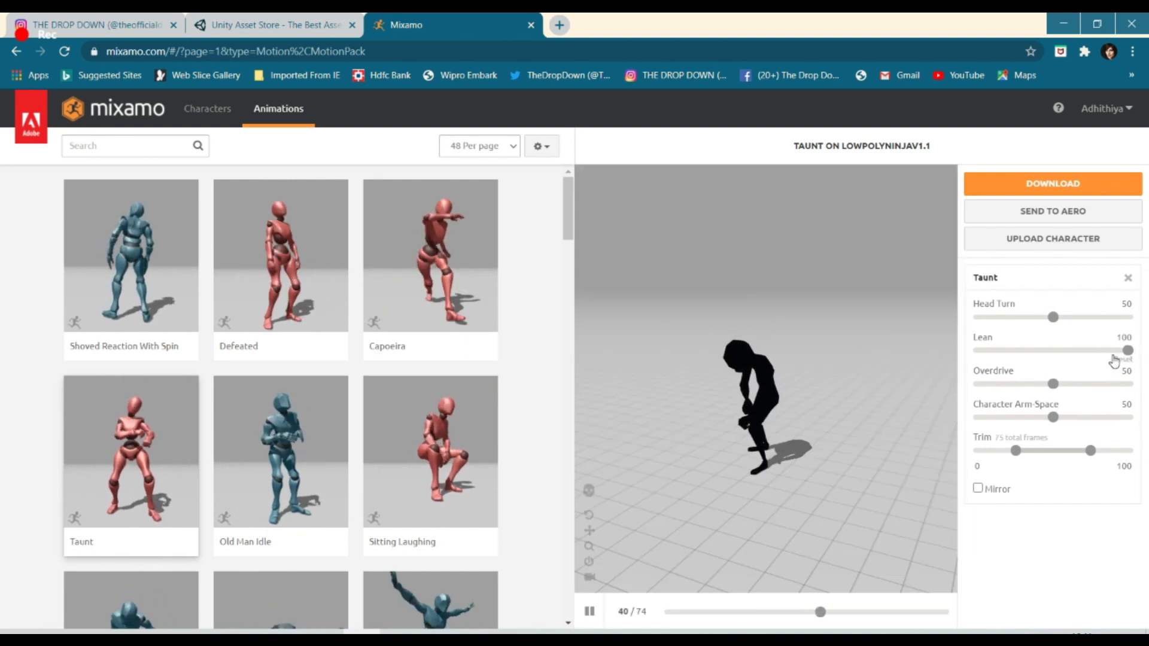
left_click_drag(1053, 358, 935, 358)
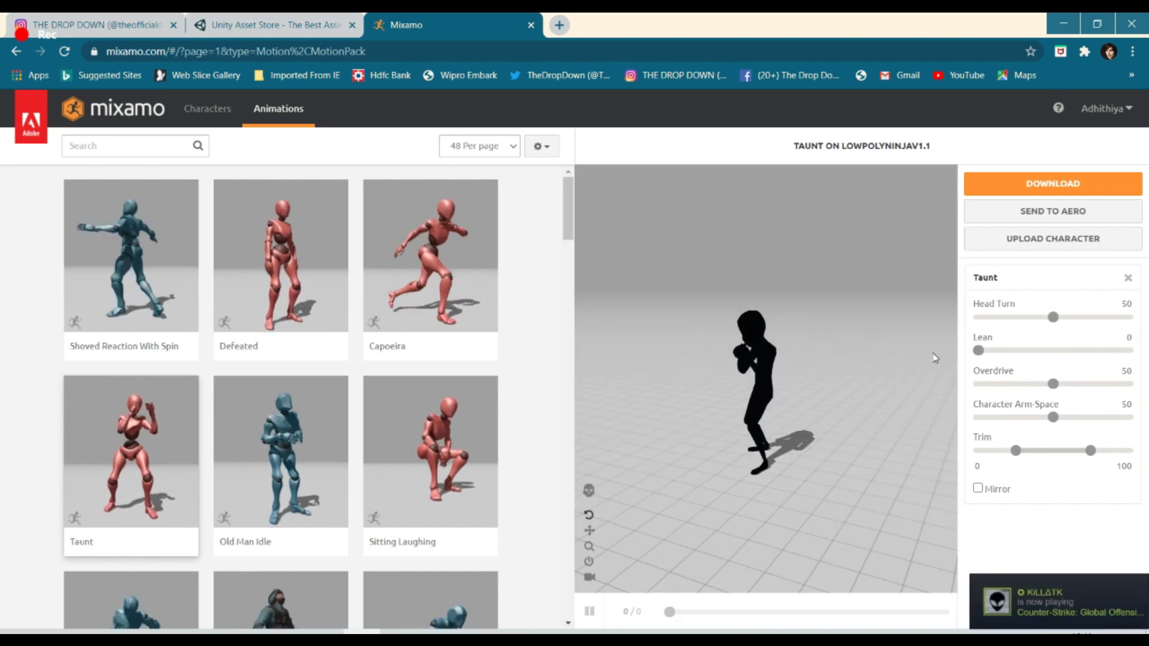
left_click(1064, 352)
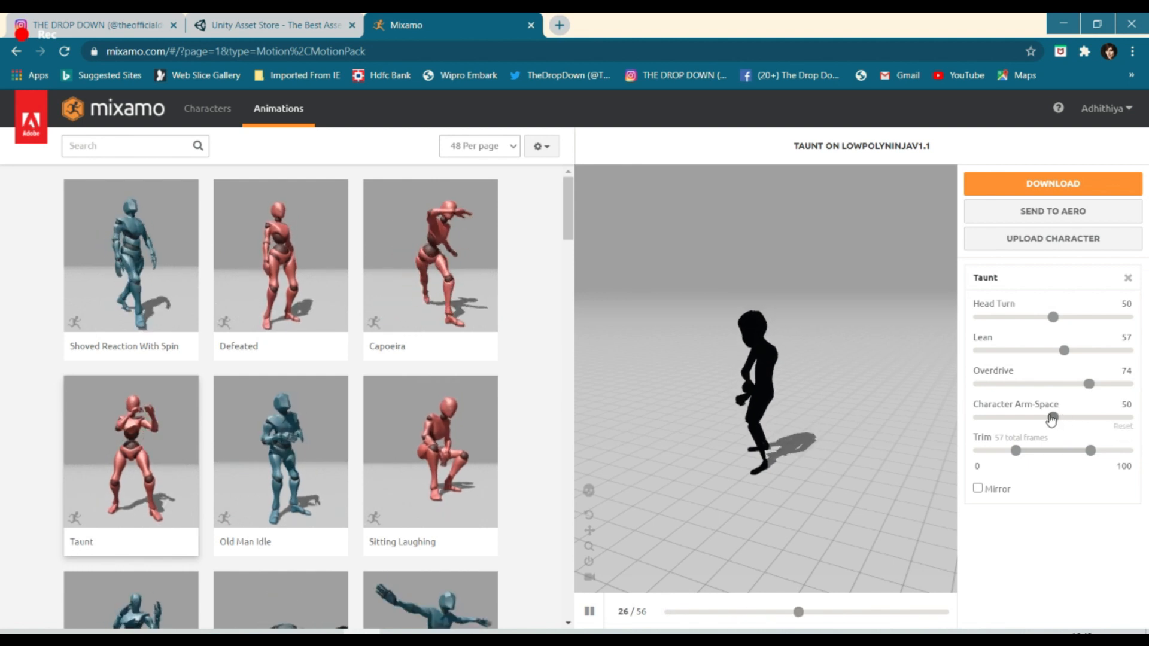
- Try the Taunt animation's Character Arm-Space at 85, 55 and 1, and settle on 54
left_click_drag(1070, 422, 1104, 423)
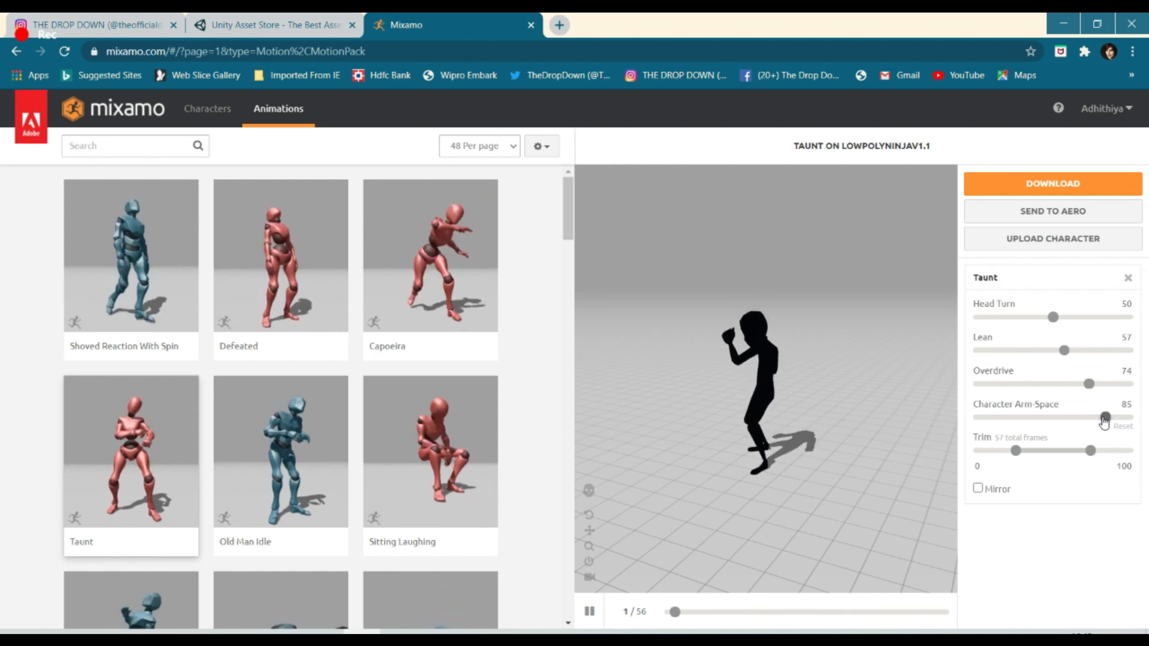
left_click(1059, 417)
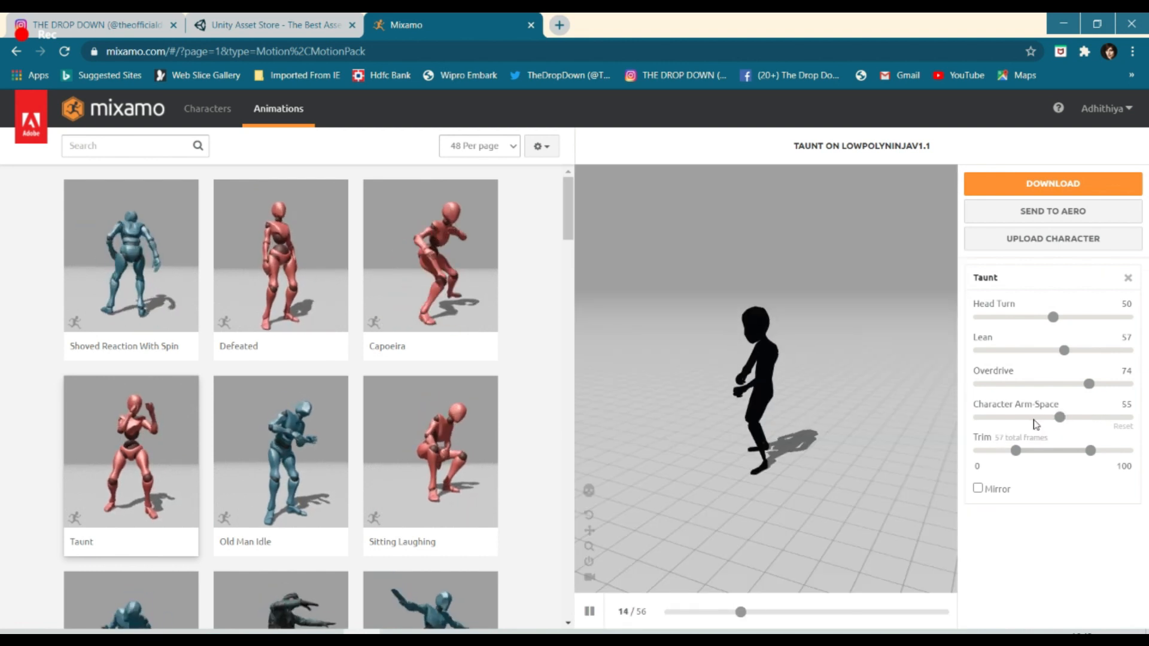
left_click(978, 417)
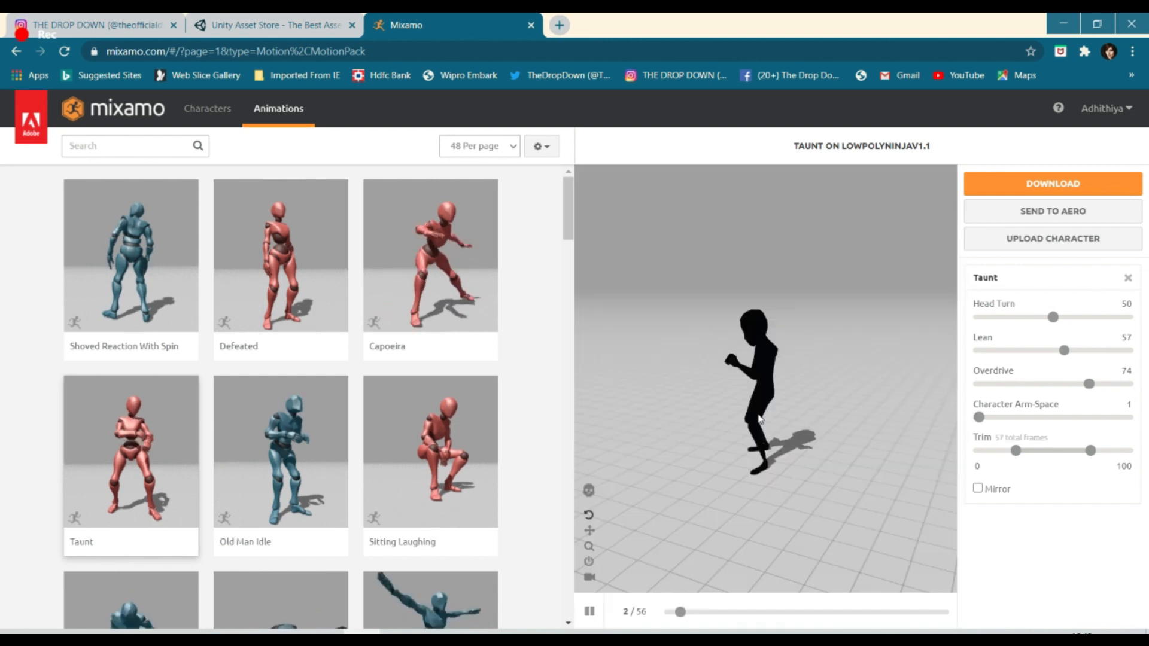
left_click(1059, 418)
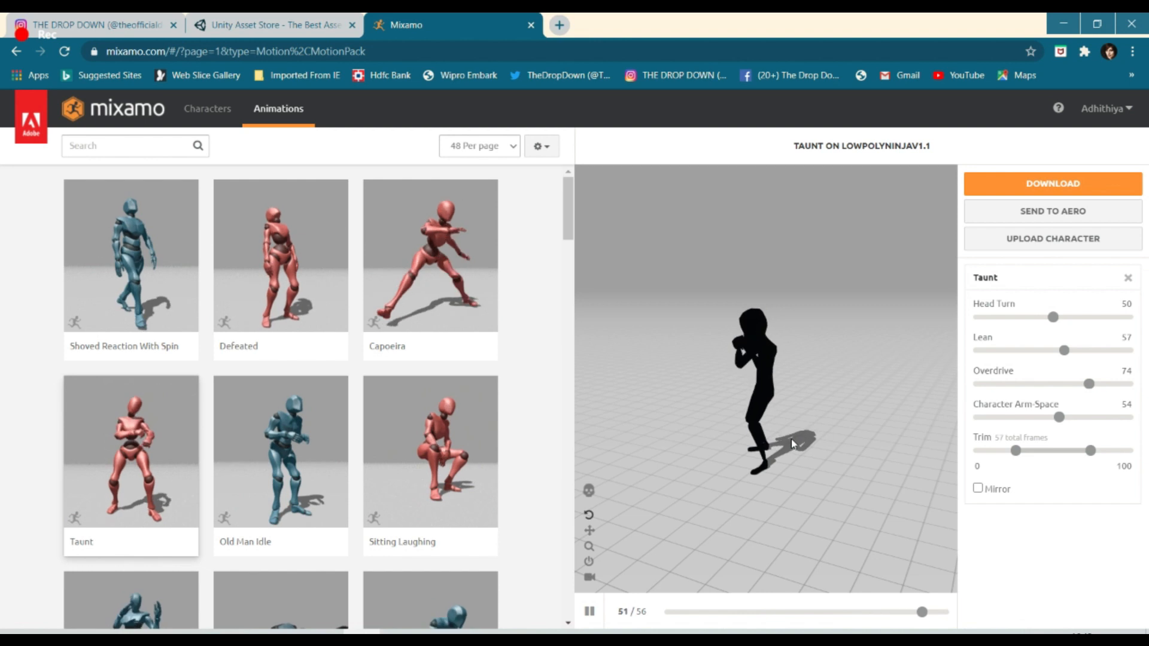
- Search the animations for "idle" and apply the Idle with lowered arms and slightly bent knees to the ninja
scroll(388, 418, "down", 3)
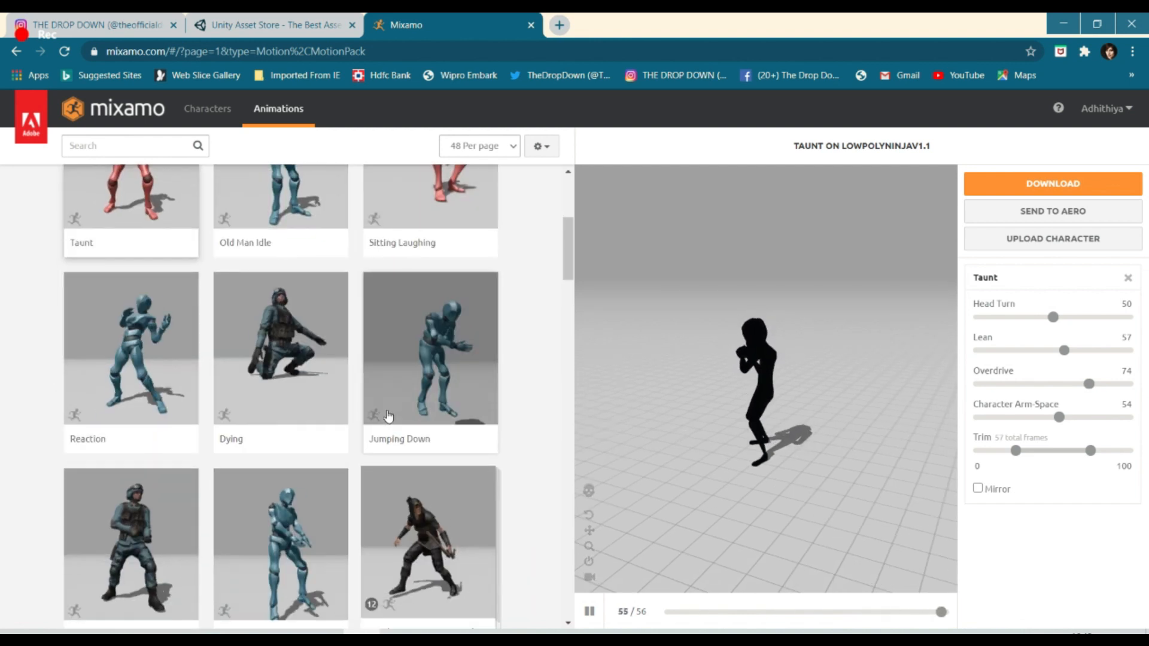
scroll(388, 417, "up", 3)
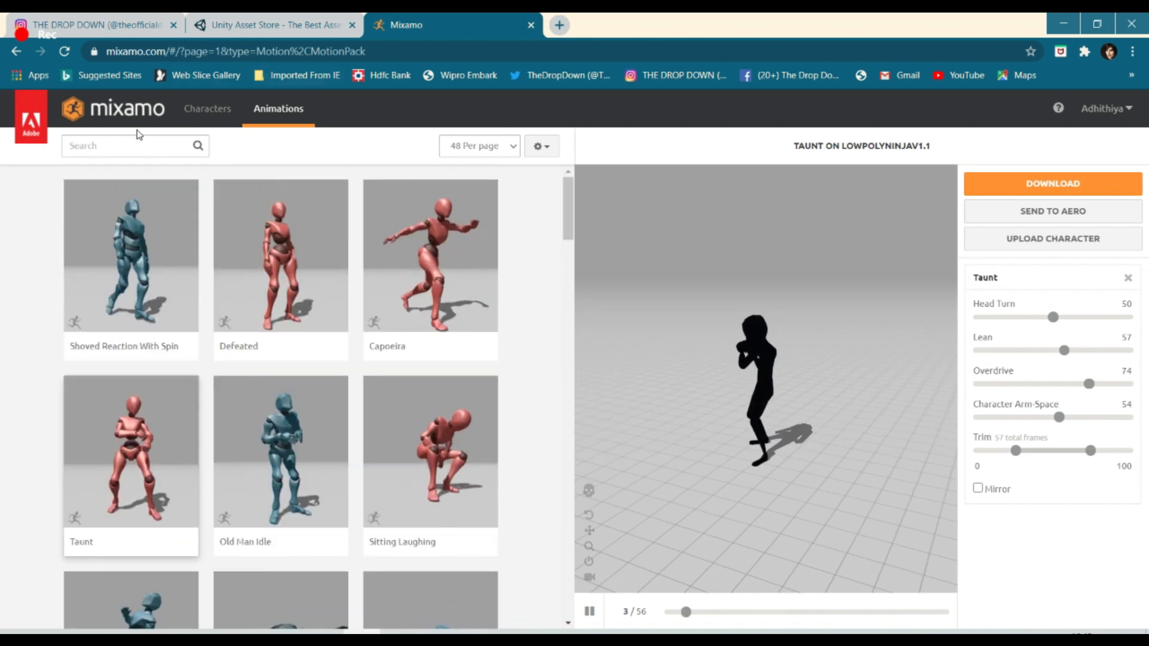
left_click(148, 149)
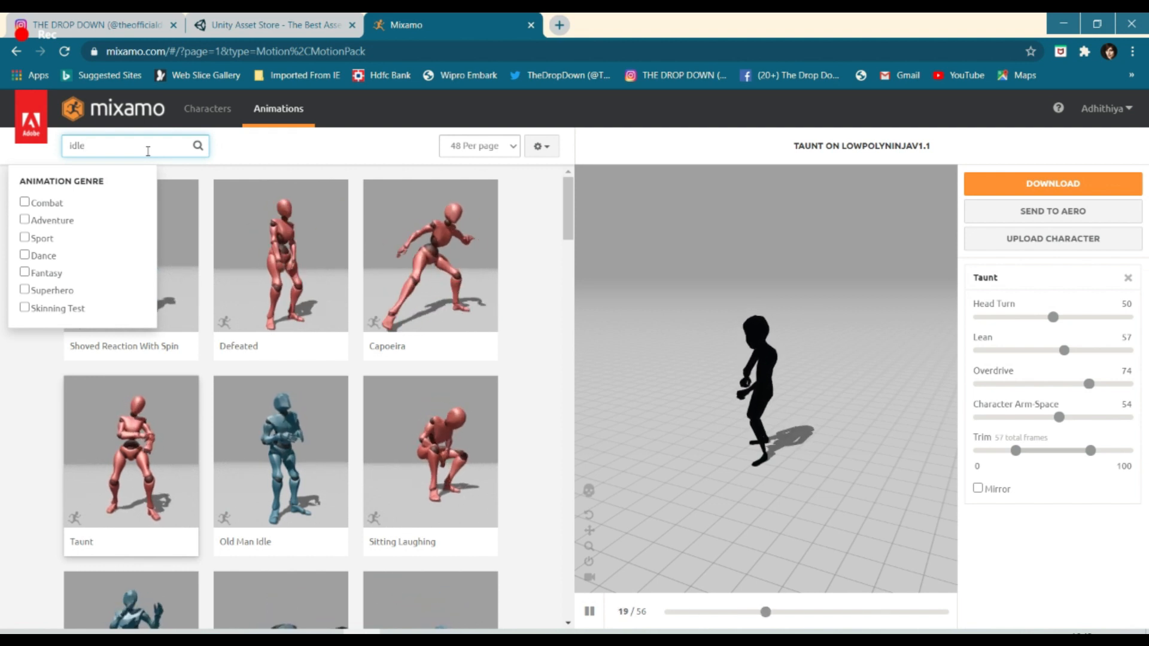
key("Return")
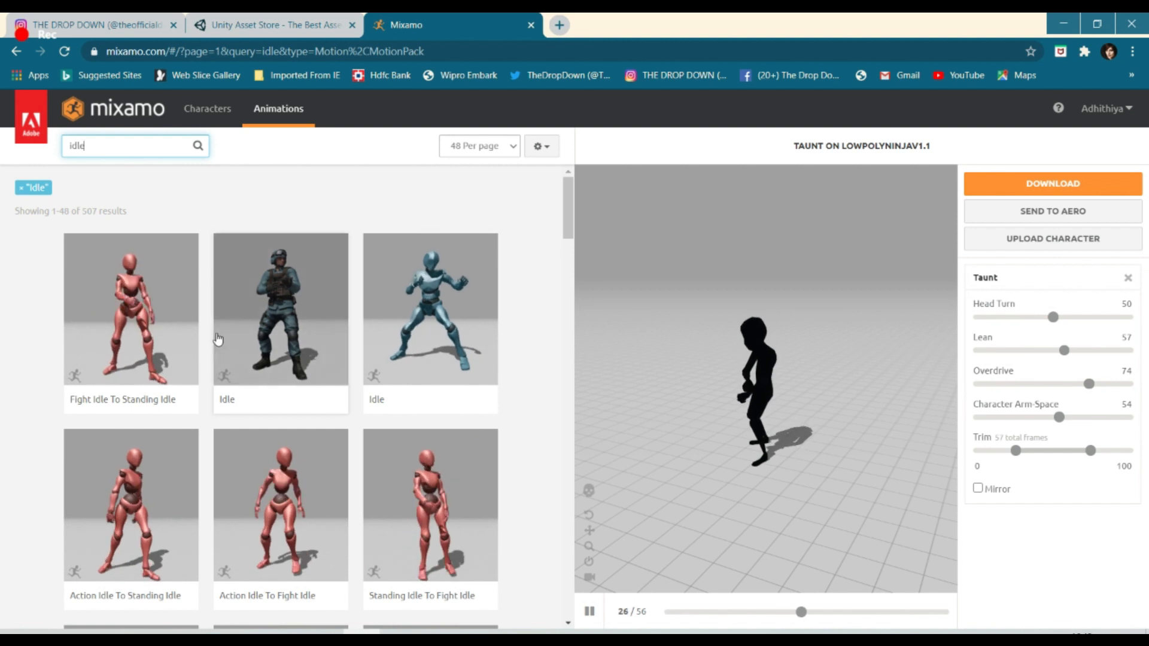
scroll(319, 412, "down", 5)
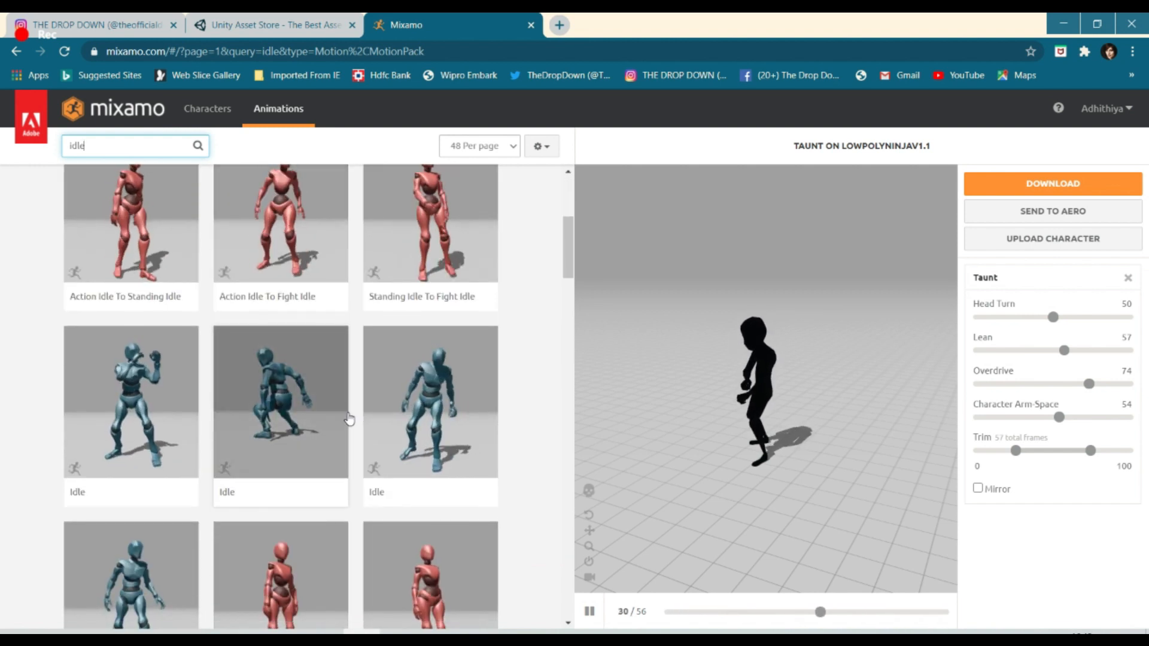
left_click(442, 418)
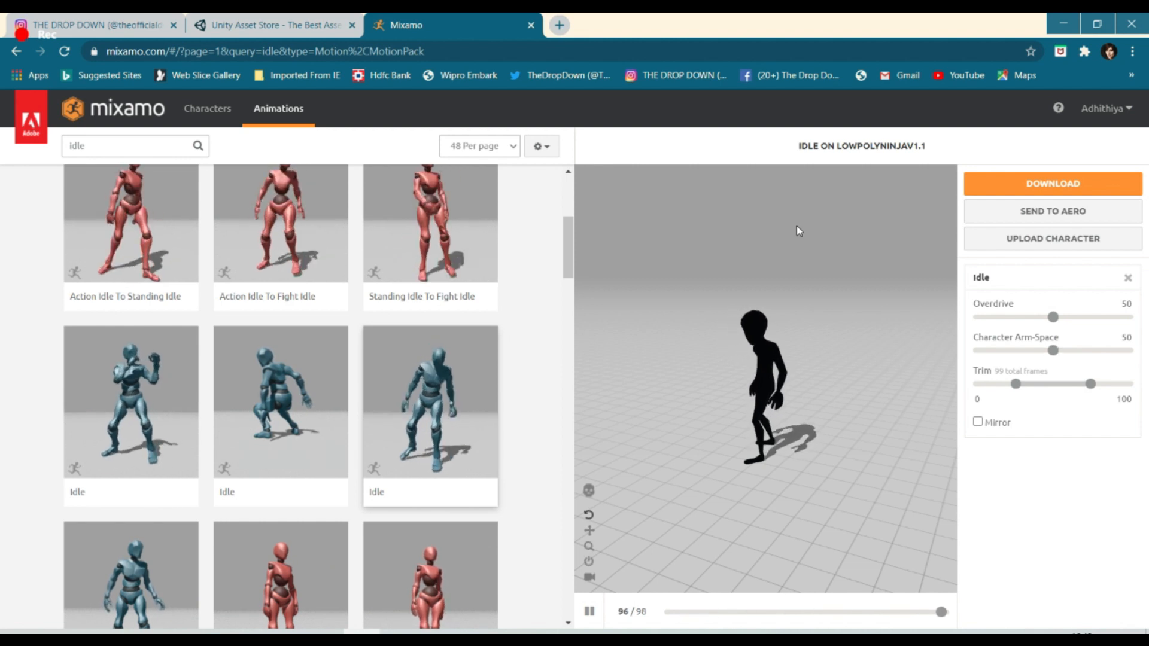
- Download the Idle animation as FBX for Unity(.fbx), with skin, at 30 frames per second and no keyframe reduction
left_click(998, 200)
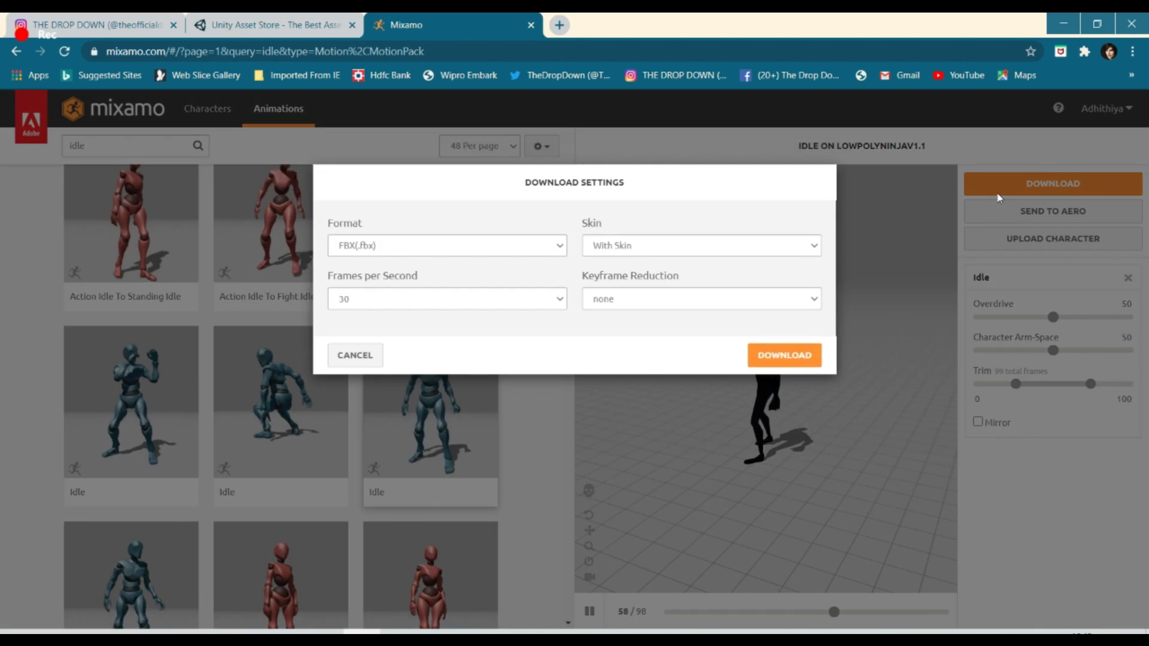
left_click(402, 247)
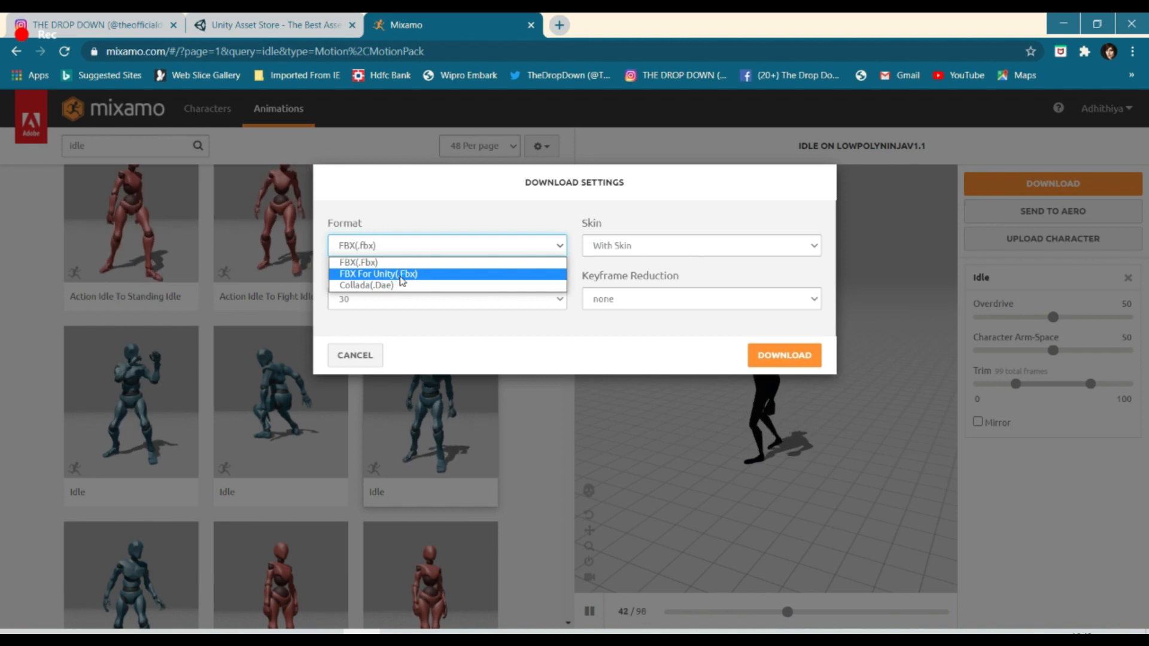
left_click(400, 277)
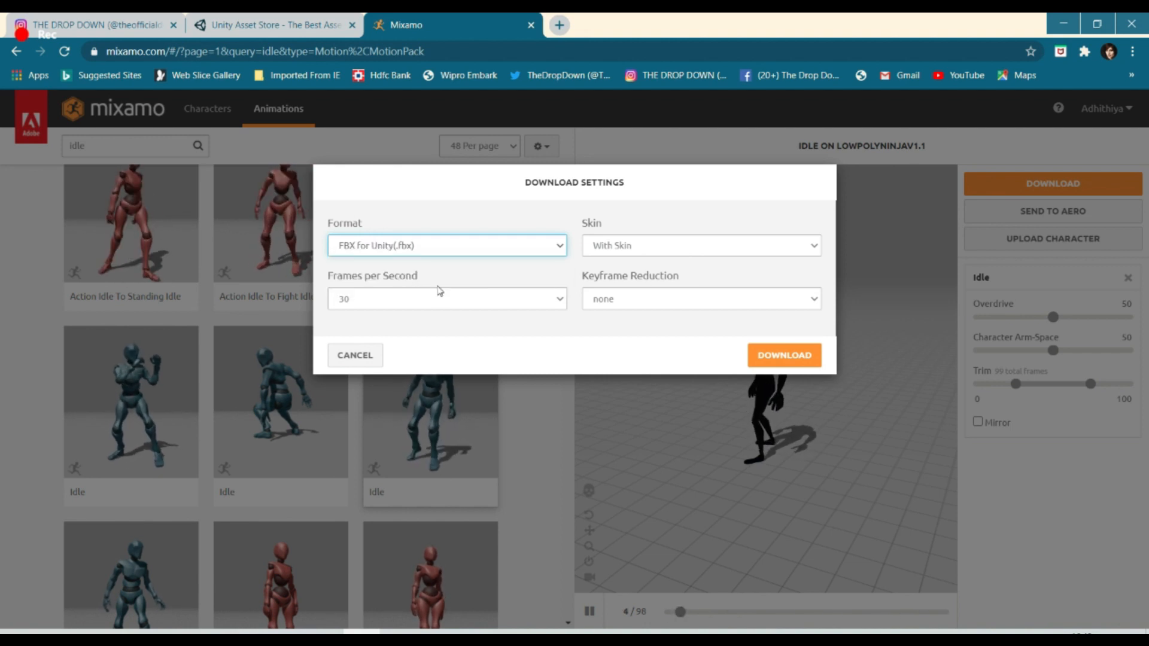
left_click(802, 355)
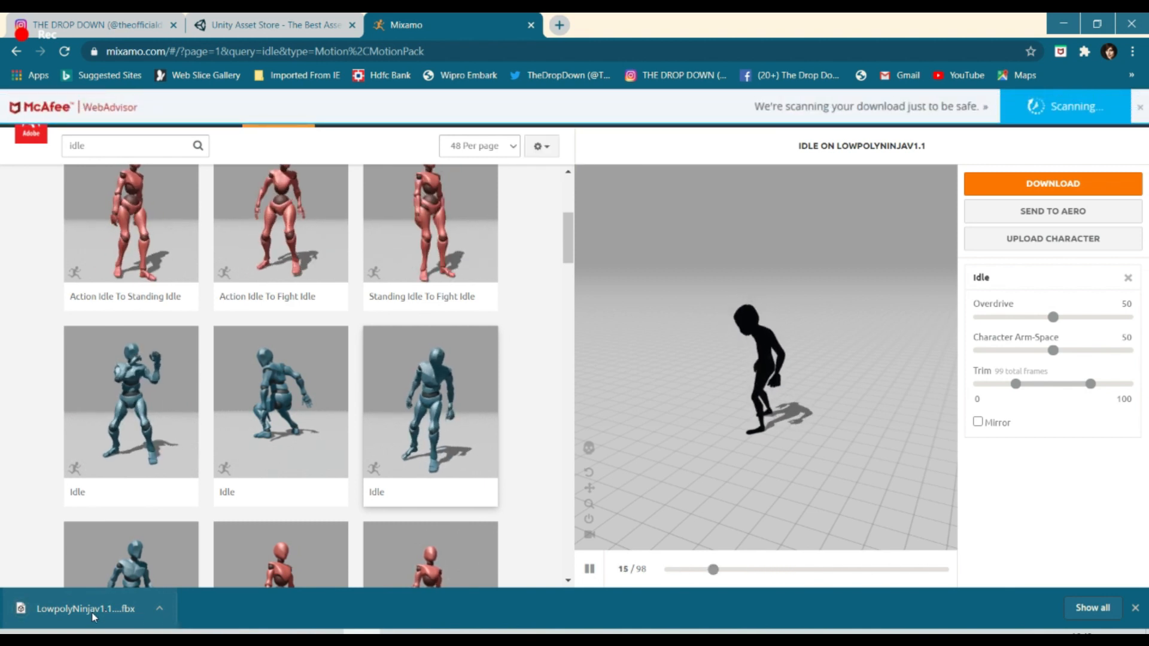
- Import the downloaded ninja Idle FBX into the Models folder in Unity and play its clip preview
left_click(287, 633)
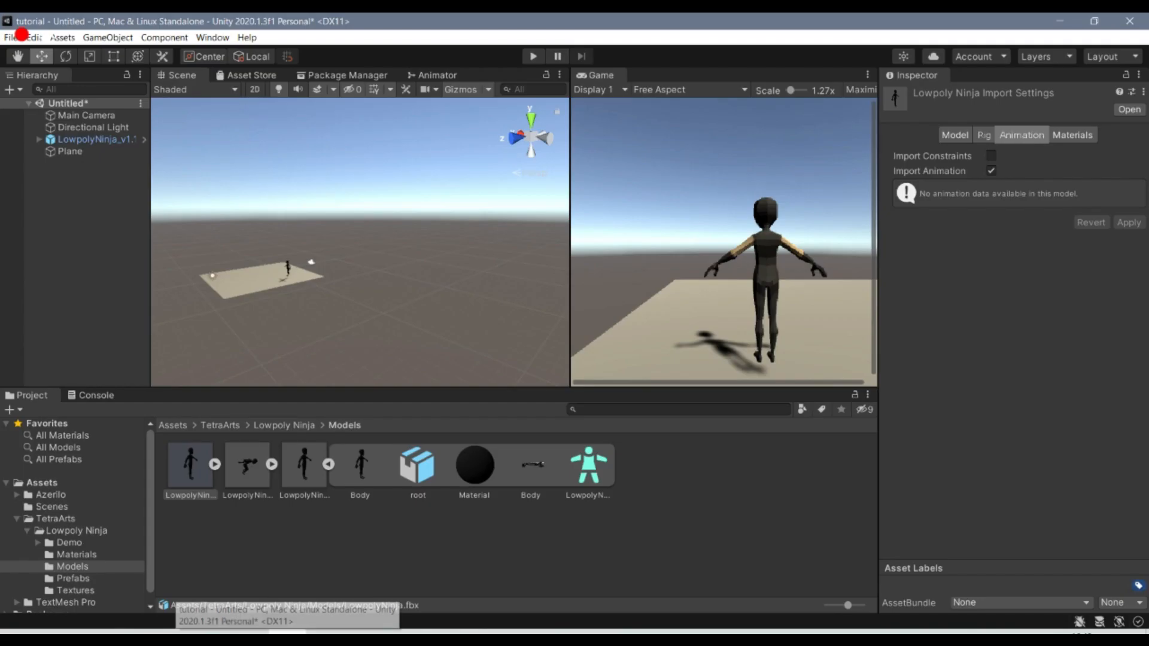
left_click_drag(287, 632, 794, 530)
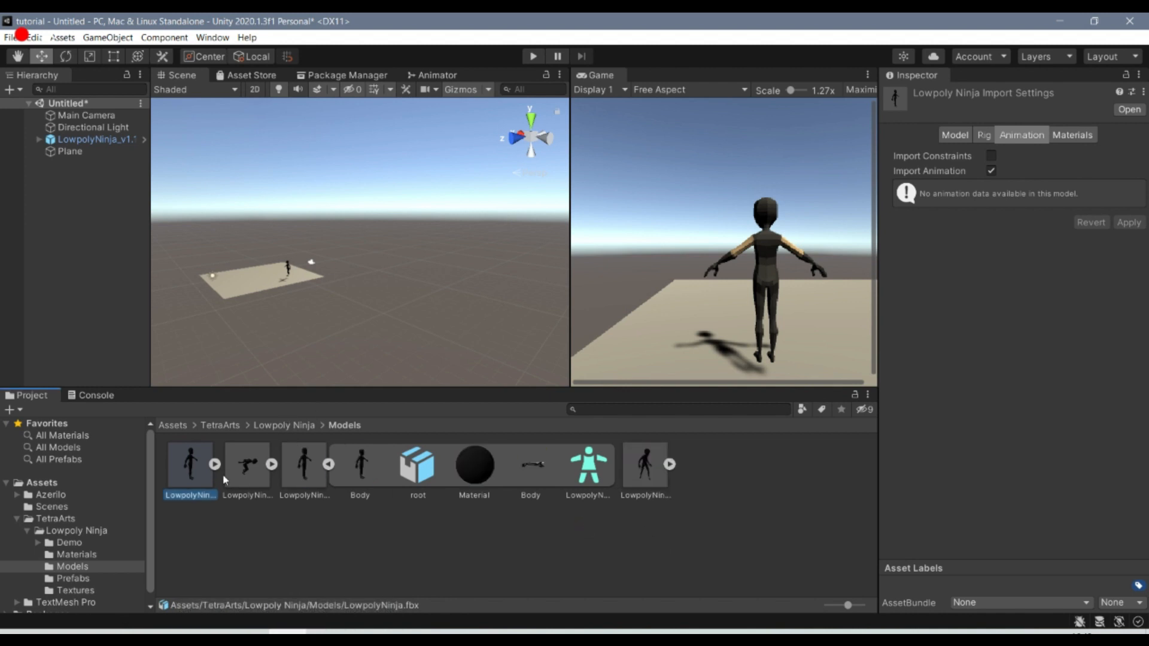
left_click(644, 470)
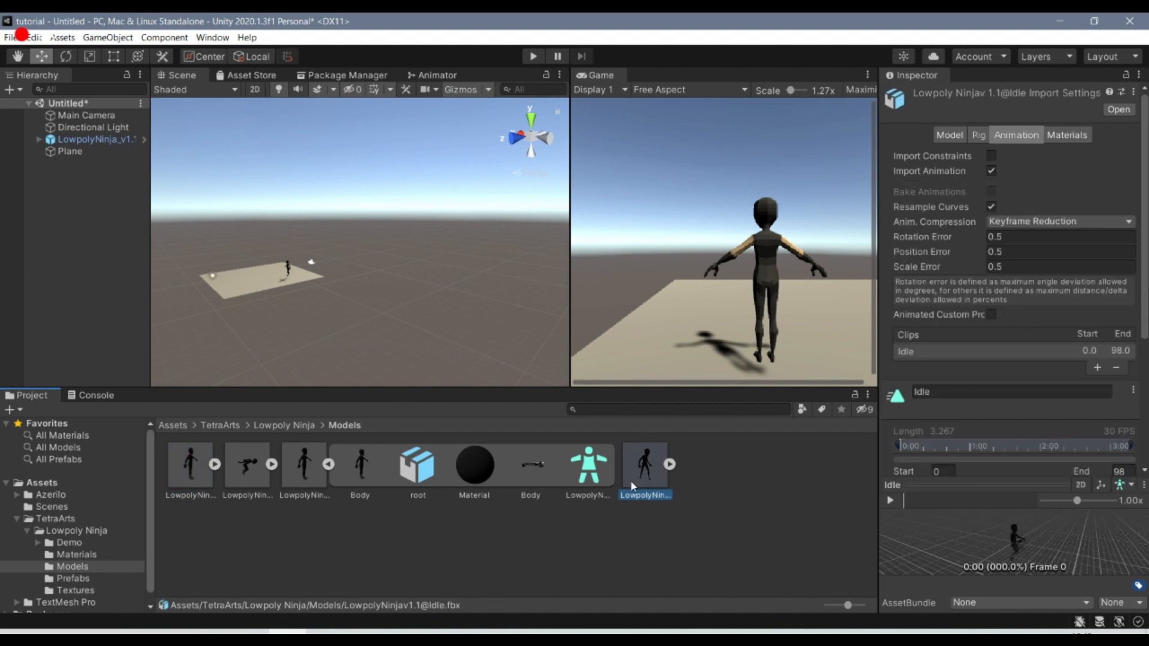
left_click(889, 501)
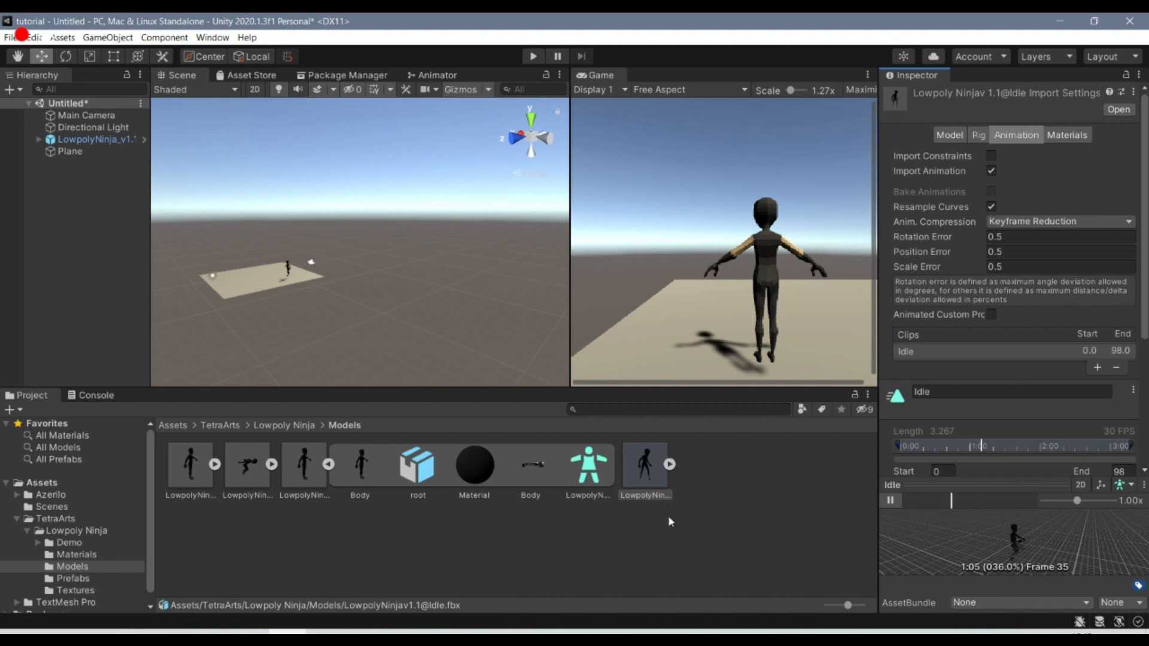
left_click(328, 464)
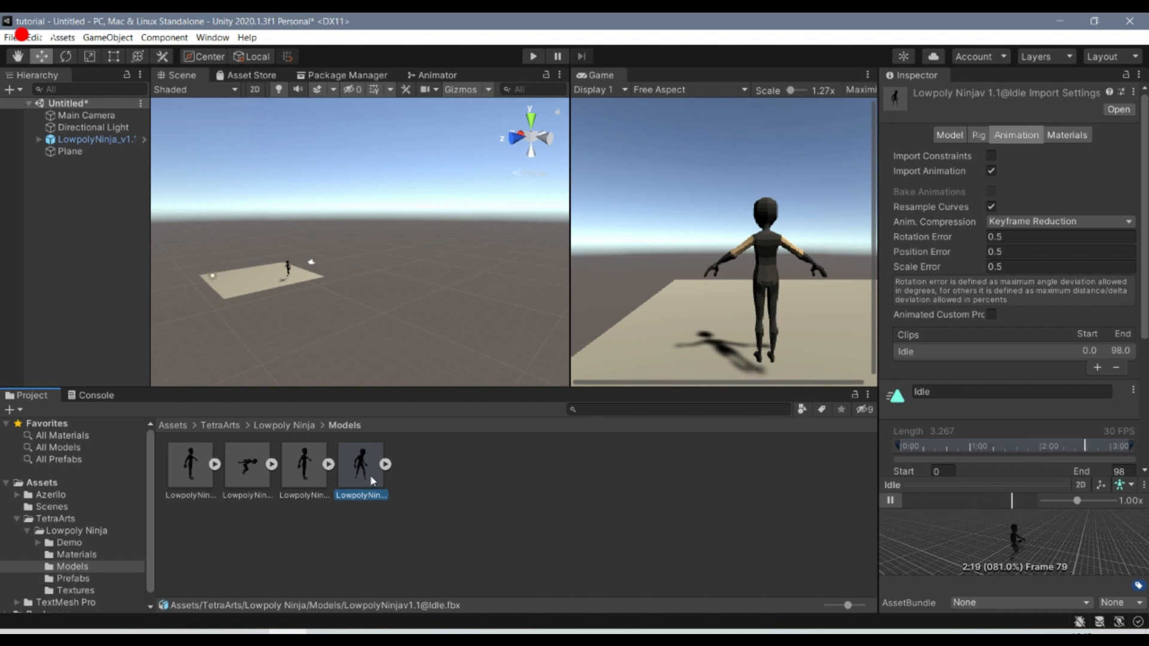
- Look through the Model, Animation, Materials and Rig import settings of the imported LowpolyNinjav1.1@Idle file
left_click(957, 137)
left_click(979, 136)
left_click(1027, 138)
left_click(1067, 135)
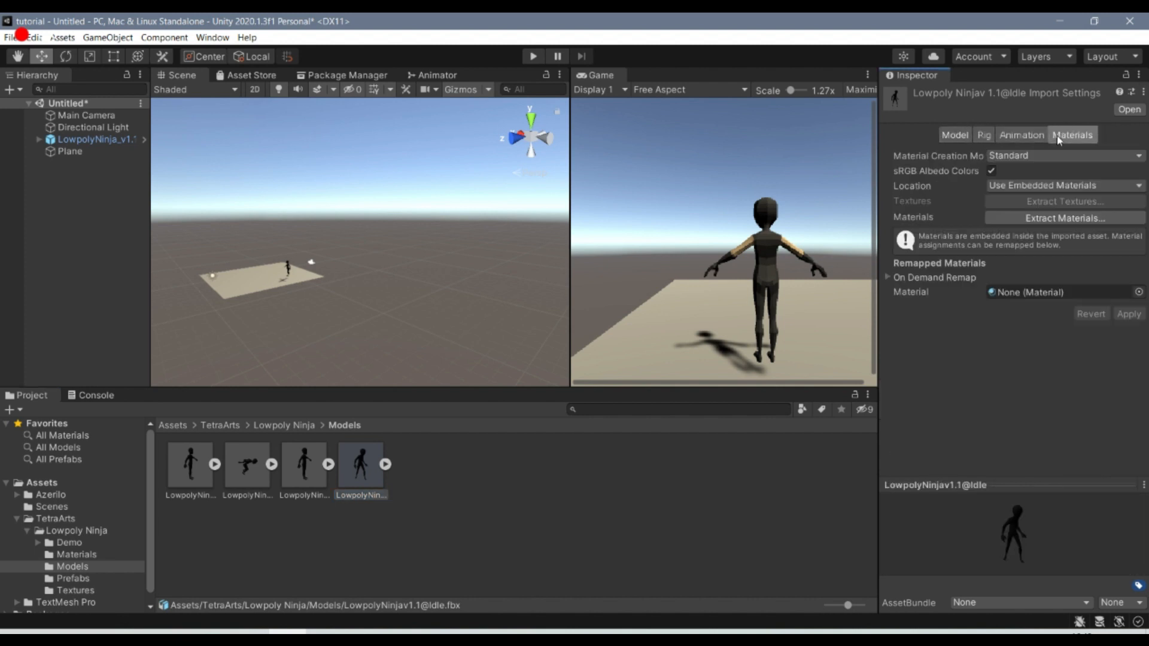
left_click(957, 138)
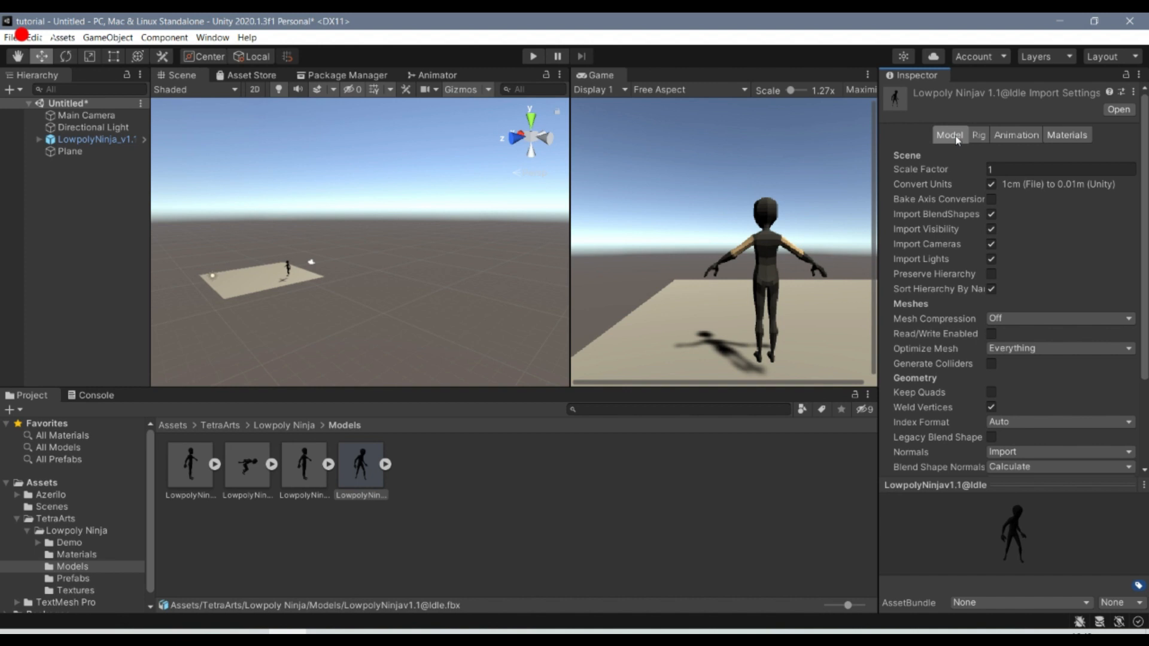
scroll(973, 261, "down", 5)
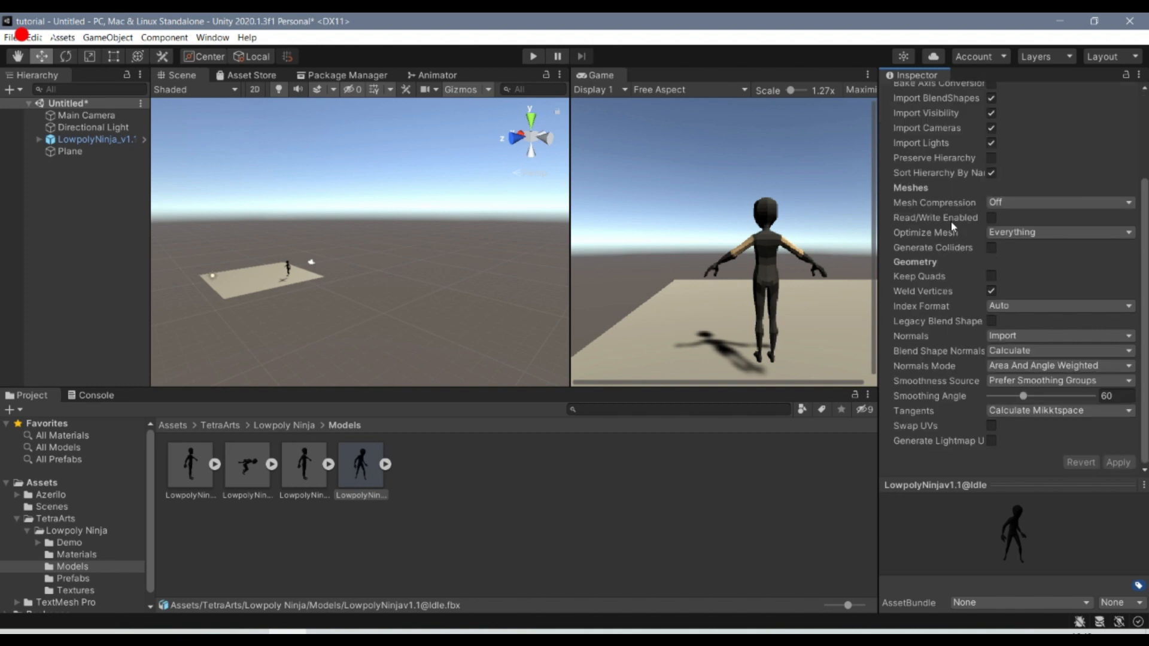
scroll(954, 228, "up", 5)
left_click(983, 136)
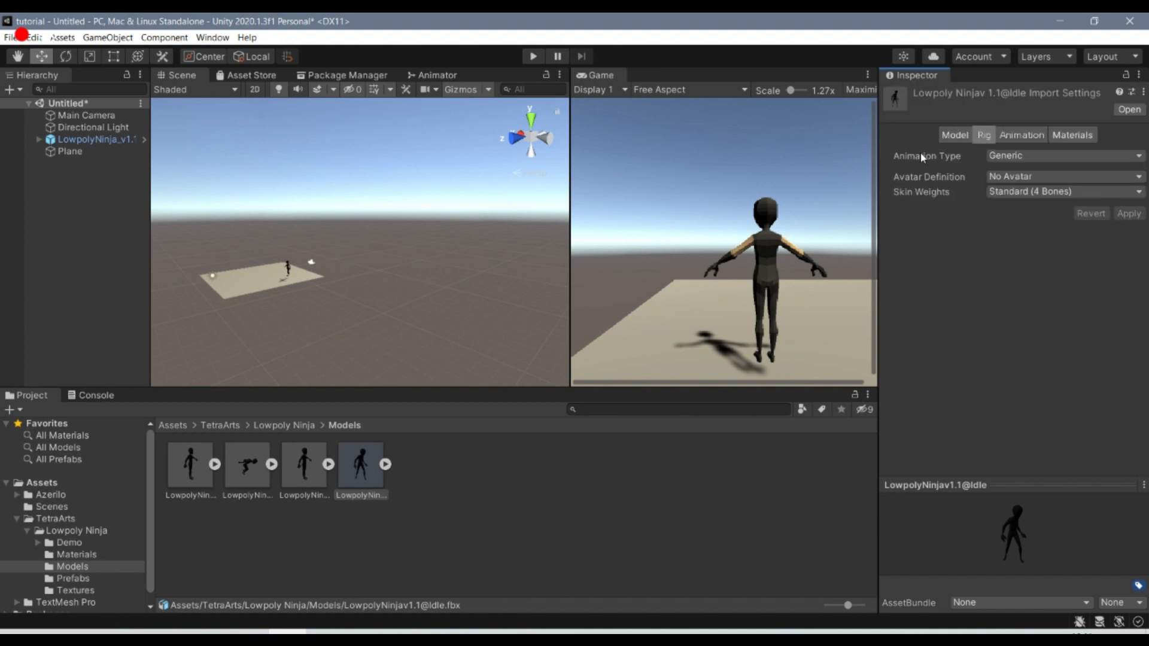
- Change the rig animation type of LowpolyNinjav1.1@Idle to Humanoid and apply the import setting
left_click(1018, 159)
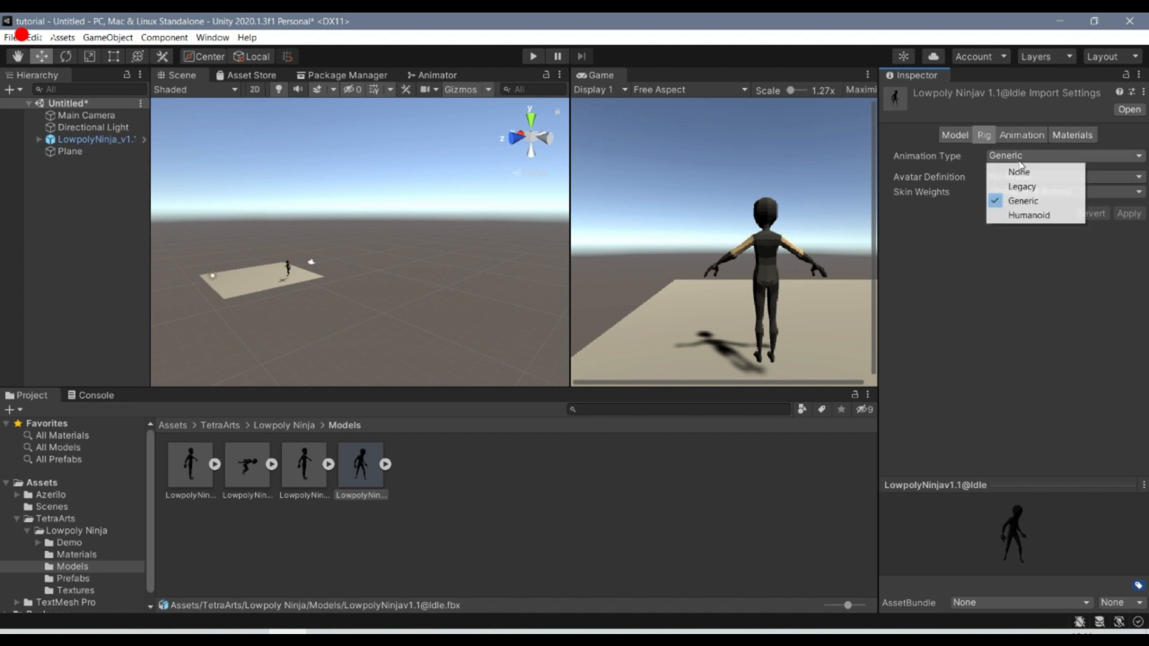
left_click(1021, 219)
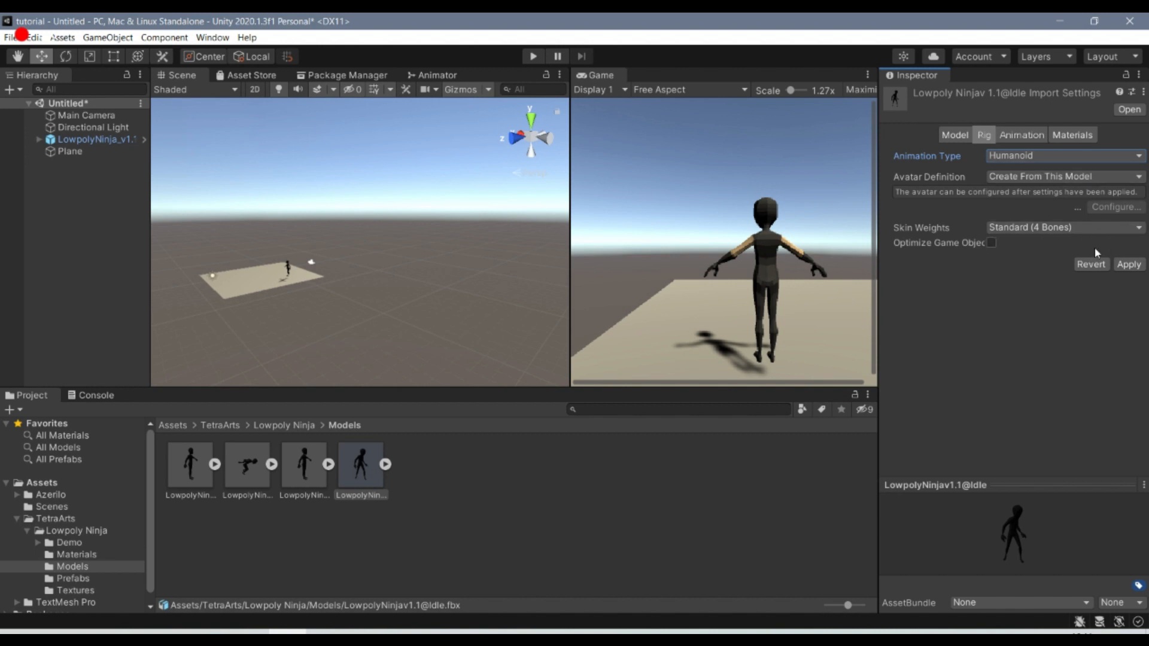
left_click(1128, 264)
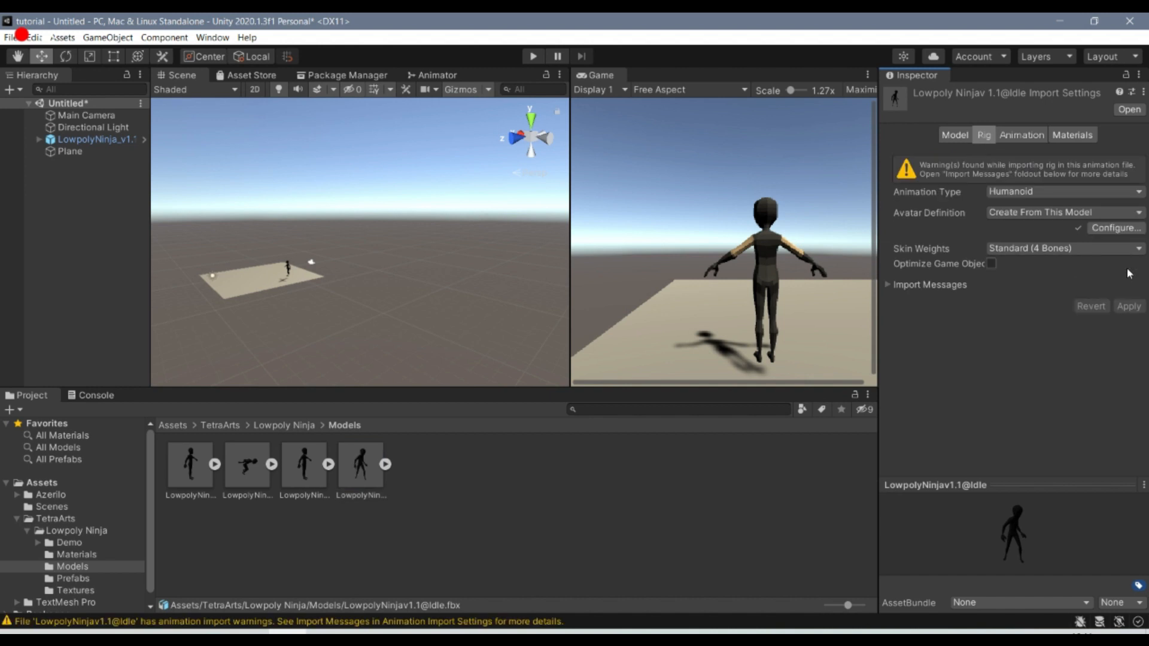
- Expand the LowpolyNinjav1.1@Idle model and play the preview of its Idle clip
left_click(367, 474)
left_click(385, 464)
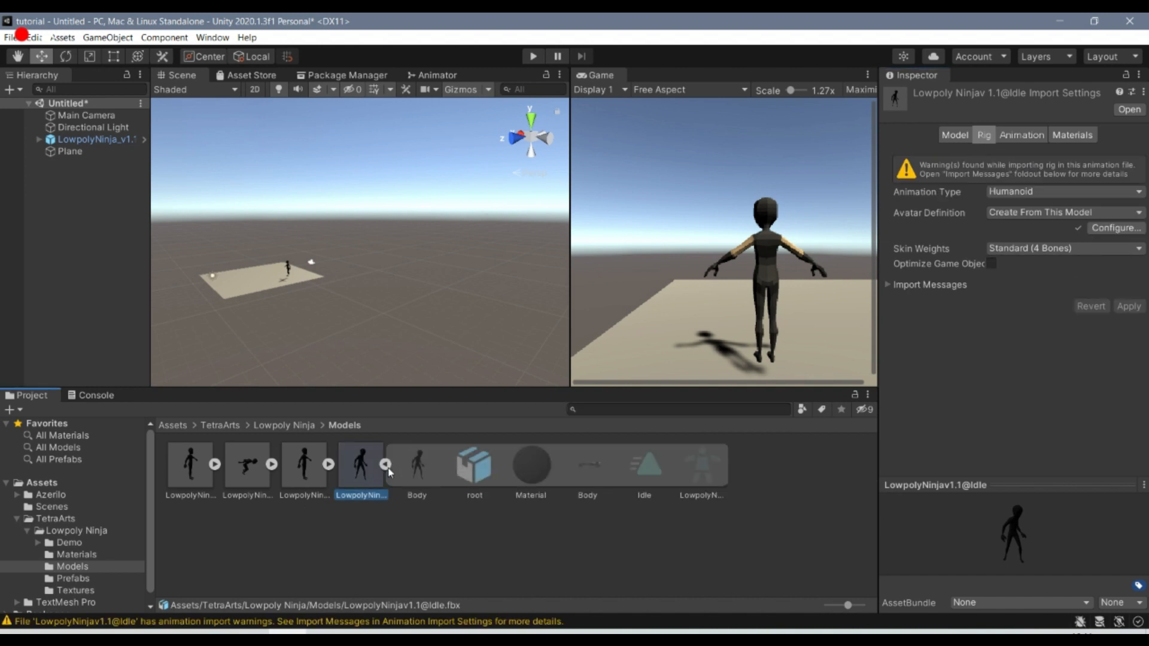
left_click(647, 470)
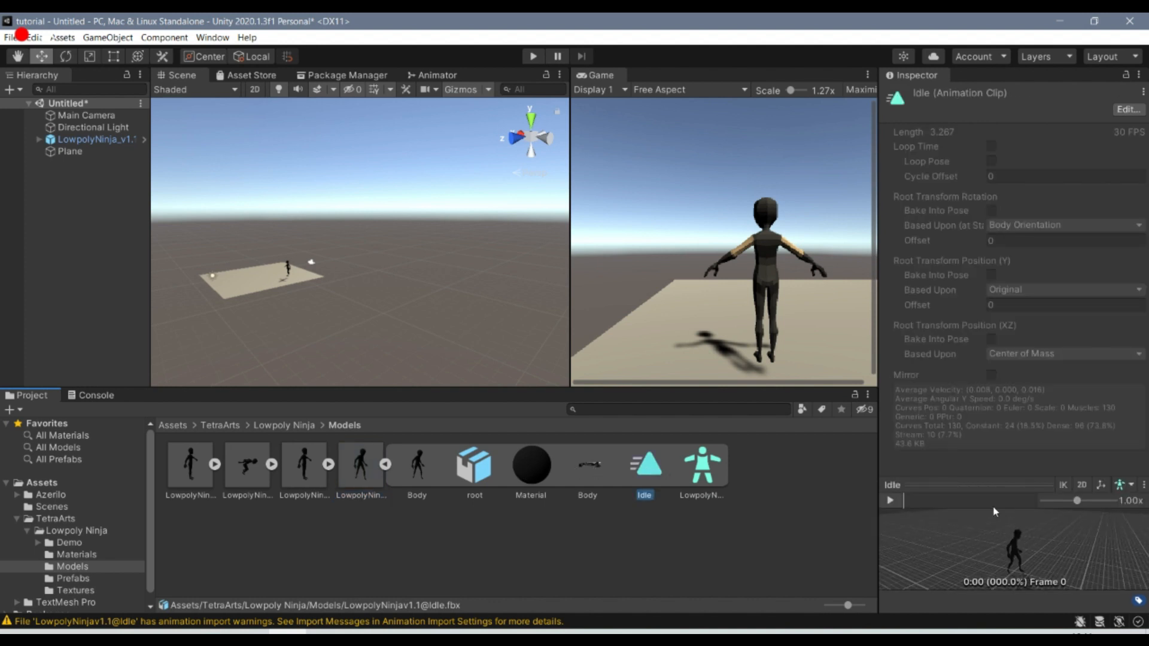
left_click(890, 501)
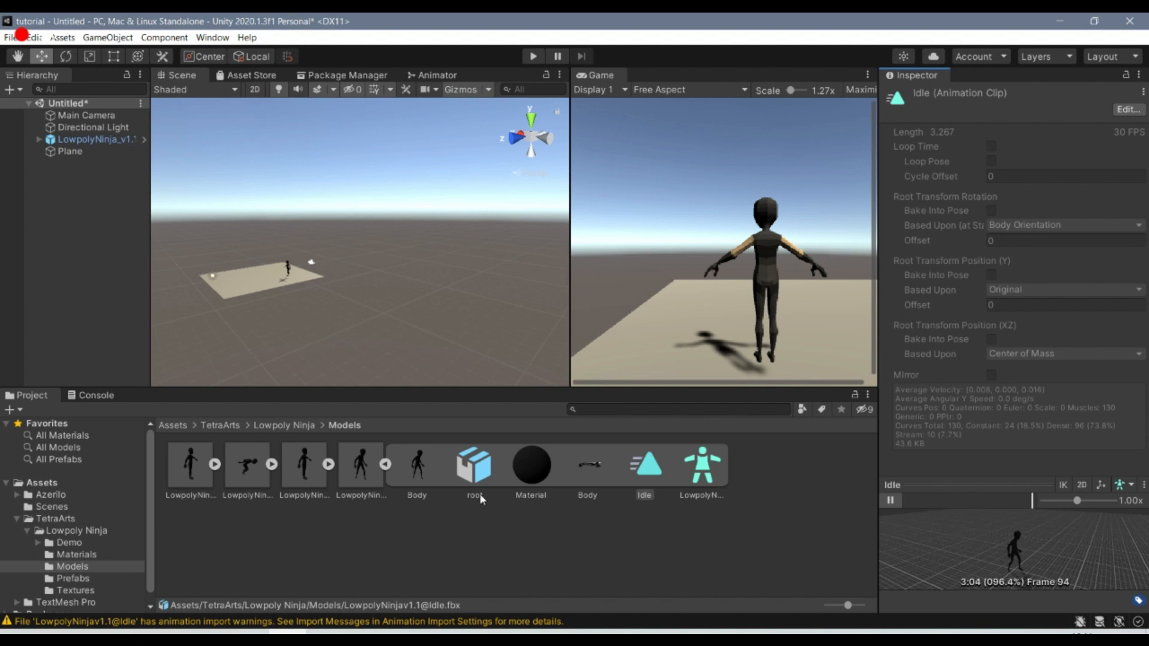
- For the Idle clip, enable Loop Time and Bake Into Pose for root rotation, position Y and position XZ, and apply the settings
left_click(368, 466)
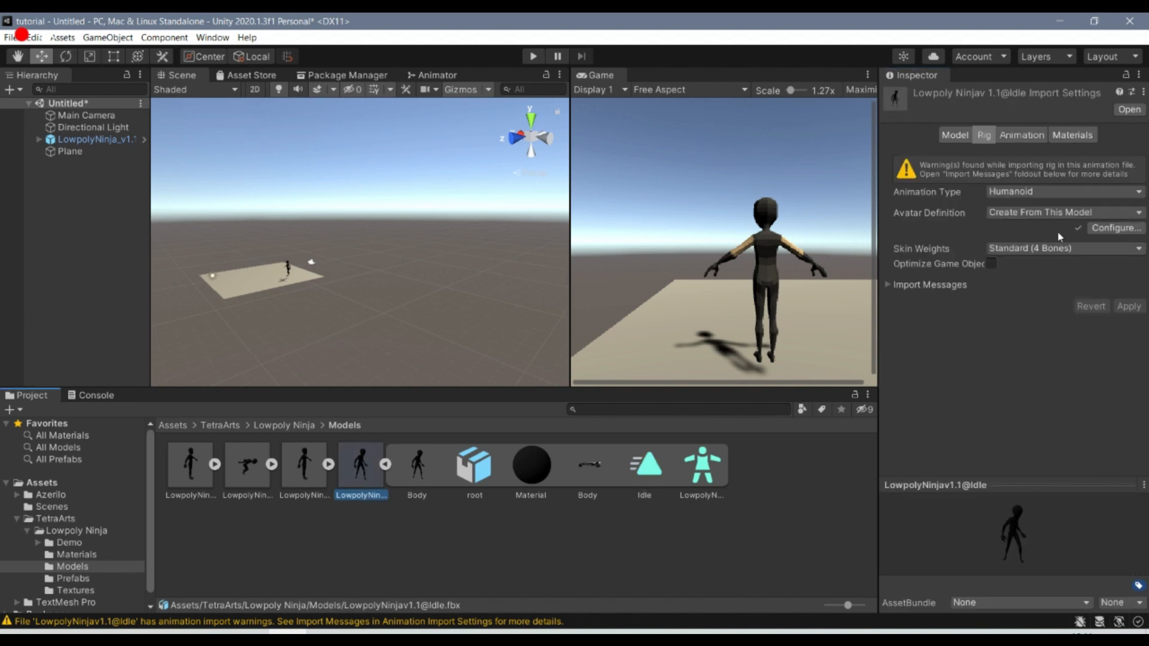
left_click(1023, 133)
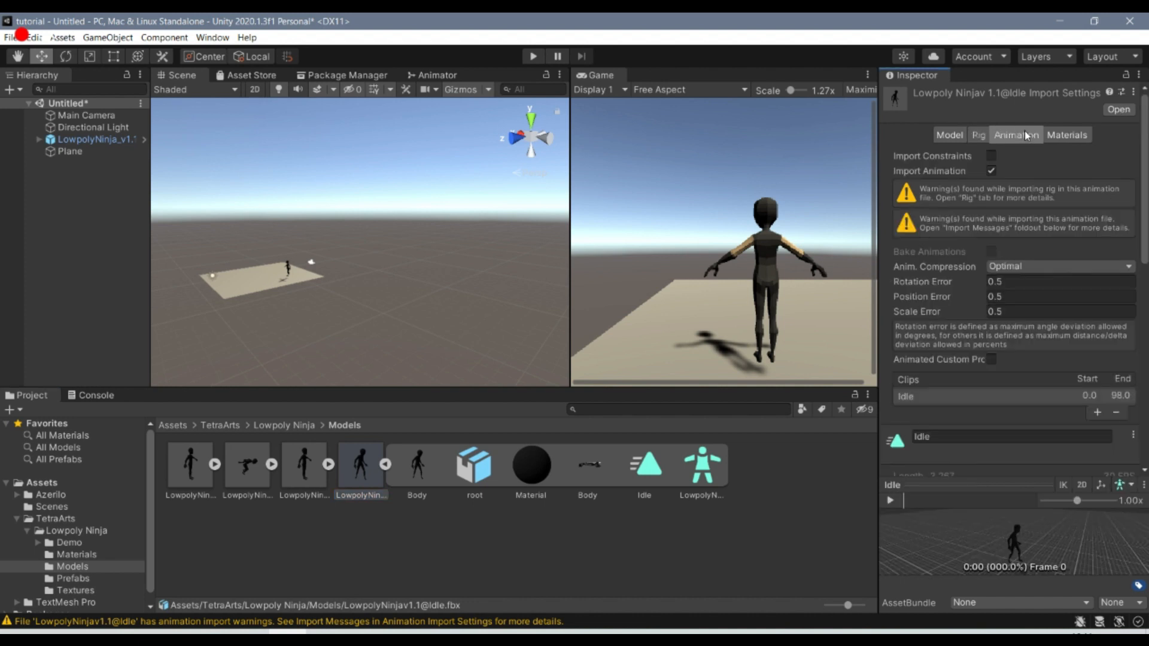
scroll(1015, 258, "down", 3)
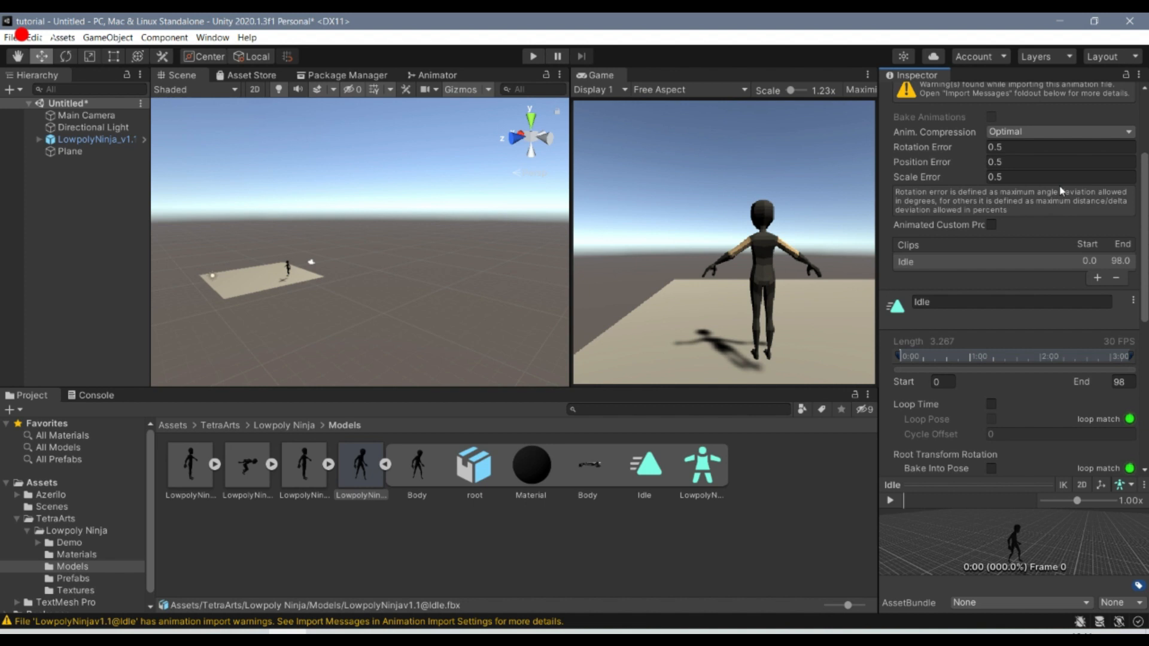
scroll(1019, 197, "up", 3)
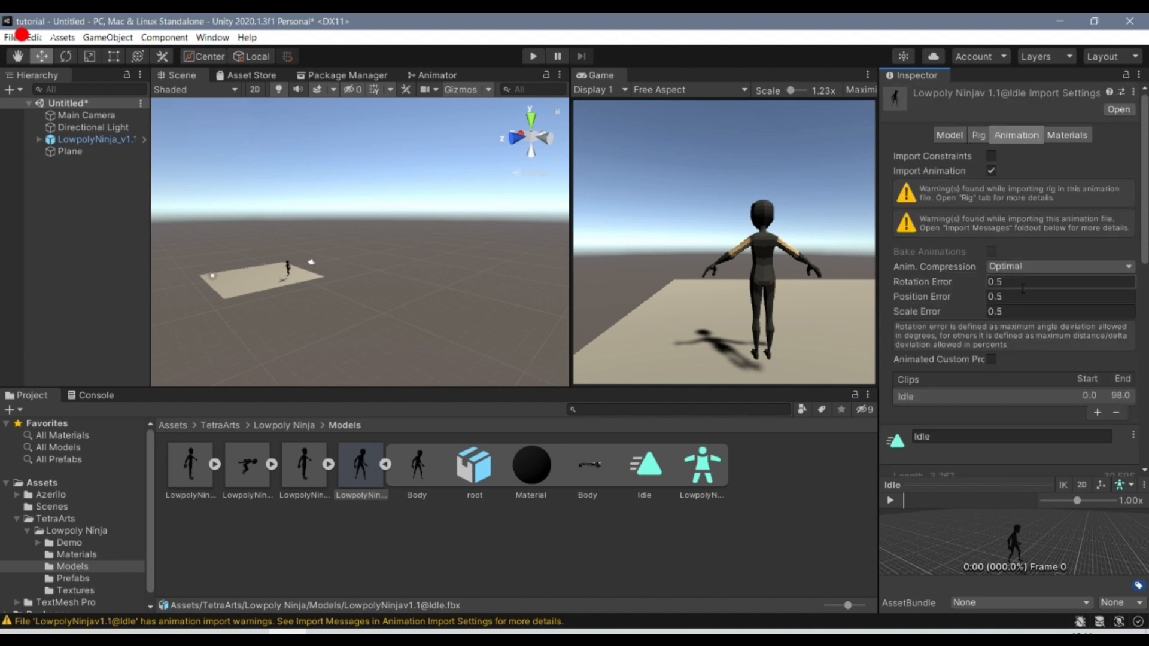
scroll(1011, 251, "down", 5)
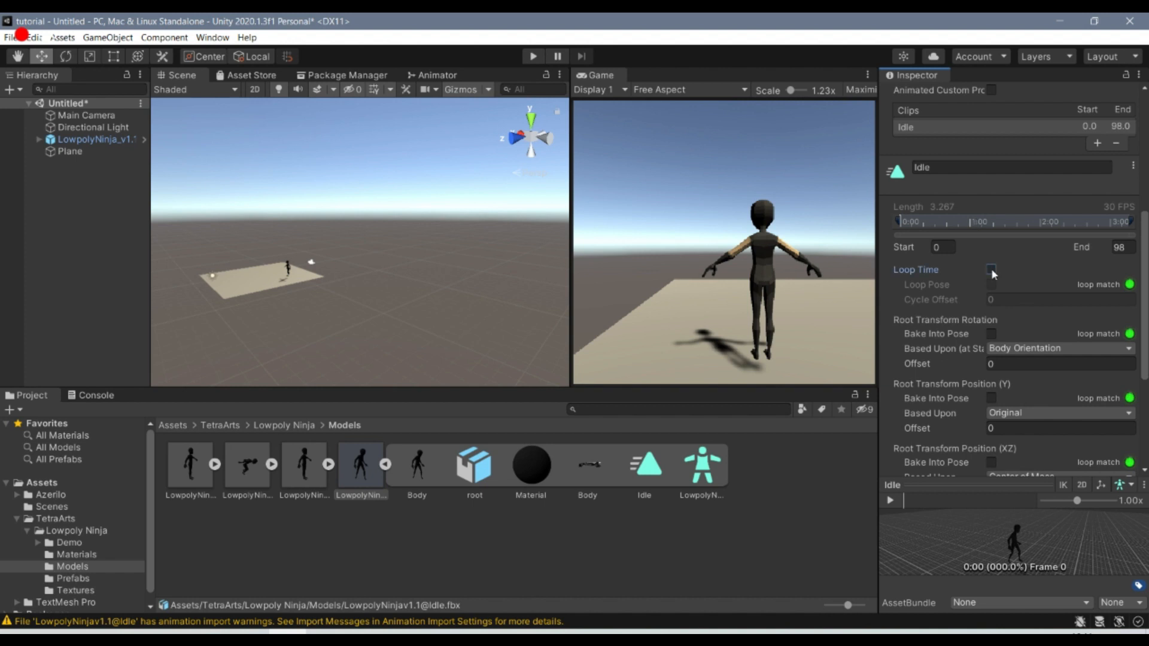
left_click(991, 269)
left_click(992, 333)
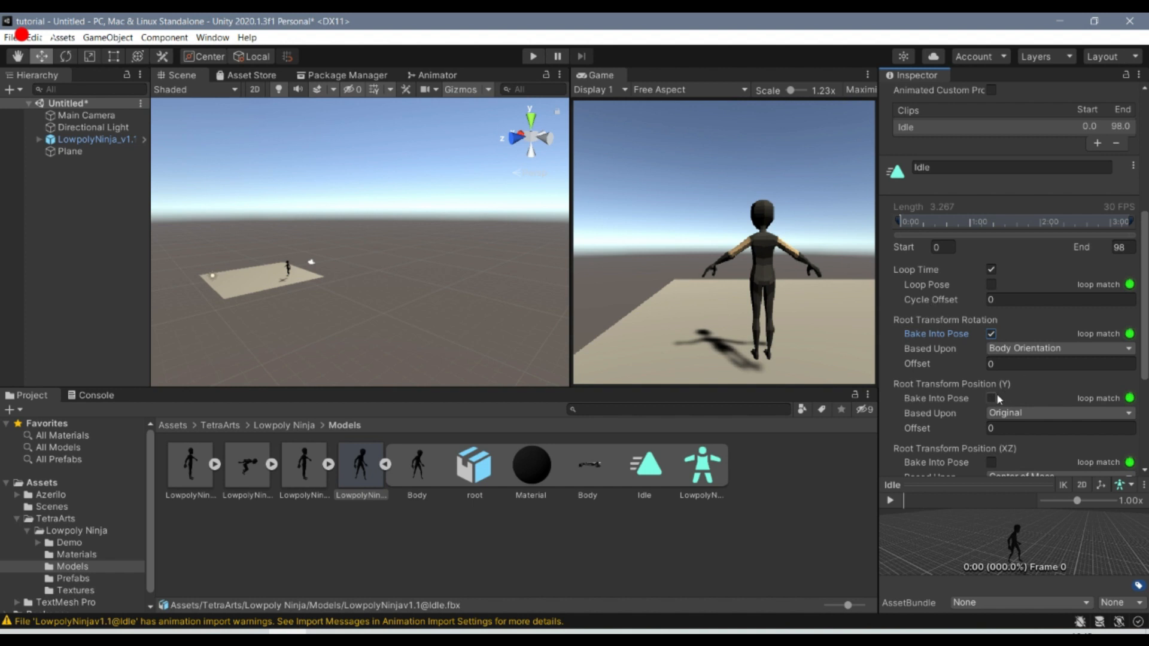
left_click(990, 333)
left_click(991, 333)
left_click(992, 398)
scroll(993, 397, "down", 3)
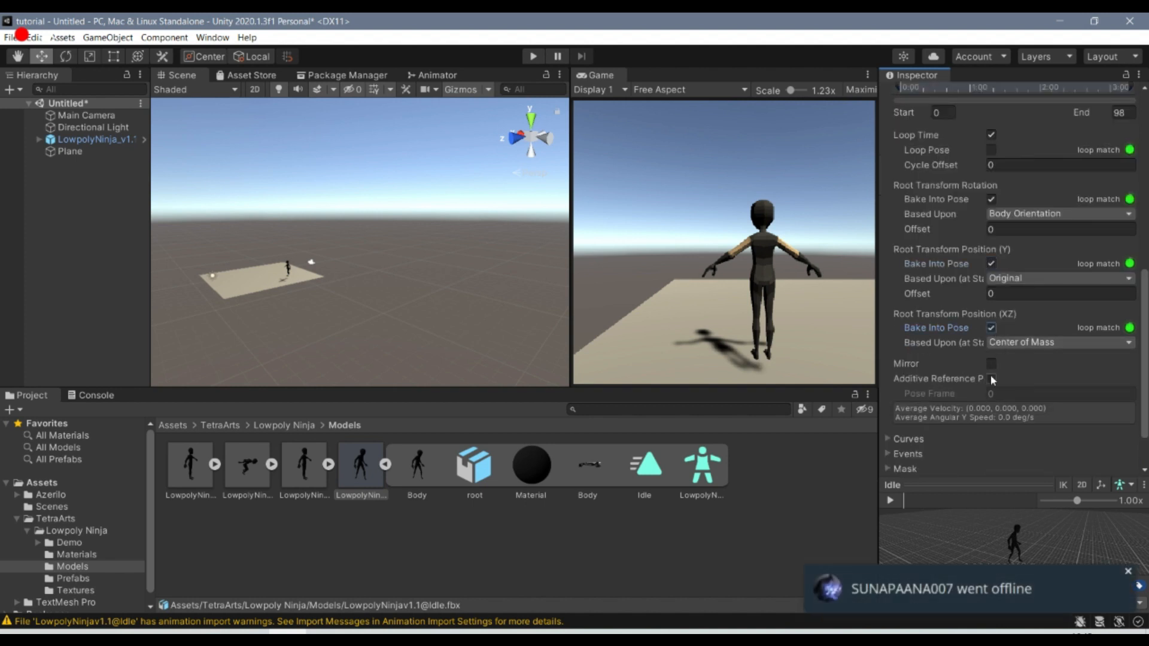
scroll(991, 378, "down", 1)
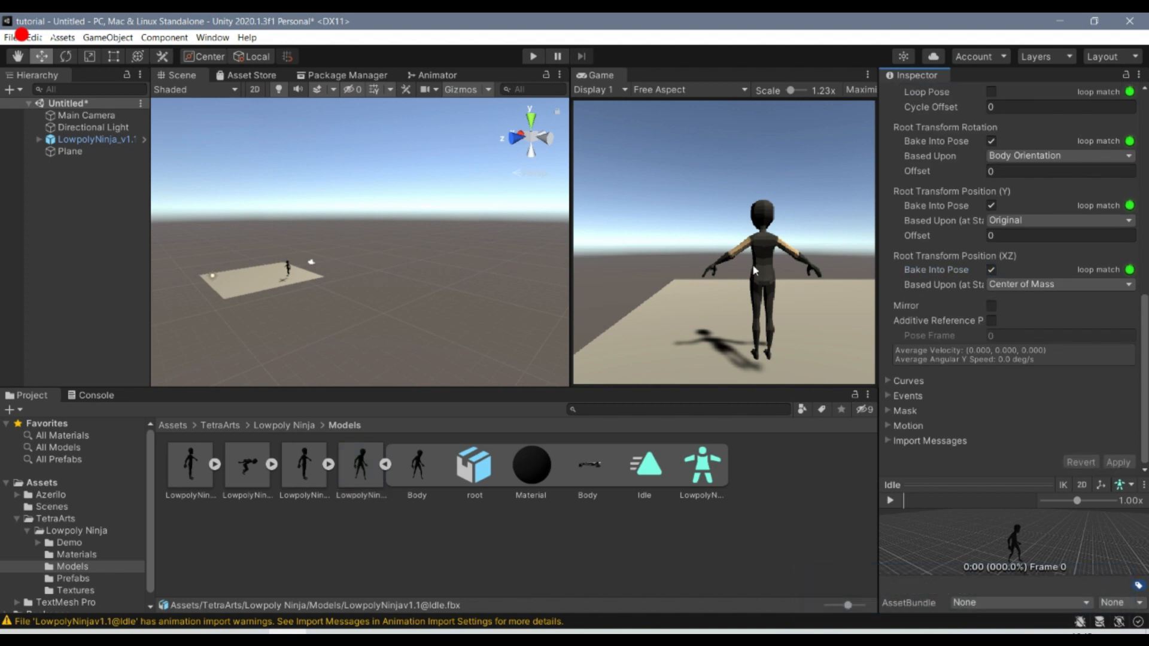
- Expand the LowpolyNinja@Run model in the Models folder and play the preview of its Run clip
left_click(385, 465)
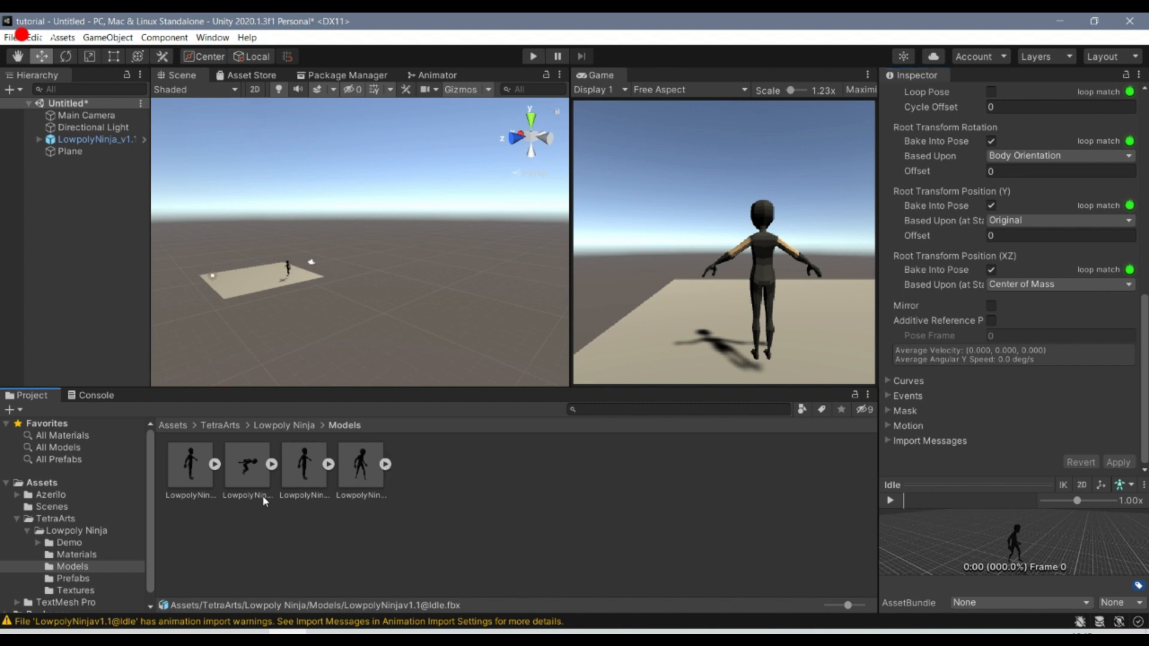
left_click(242, 479)
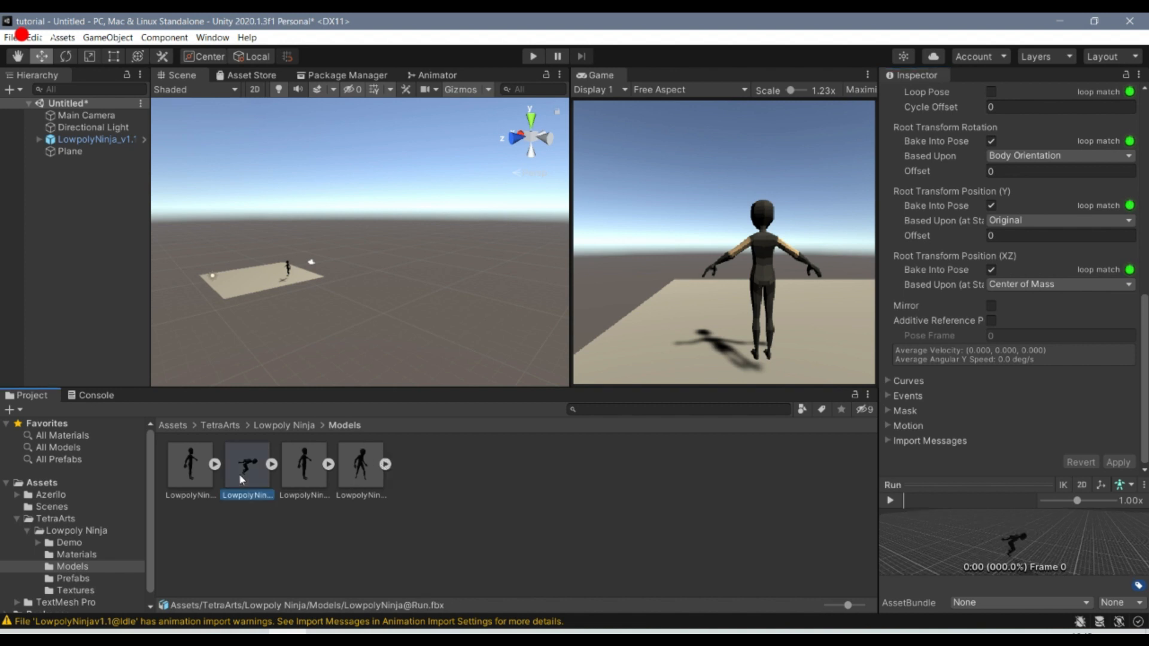
left_click(272, 464)
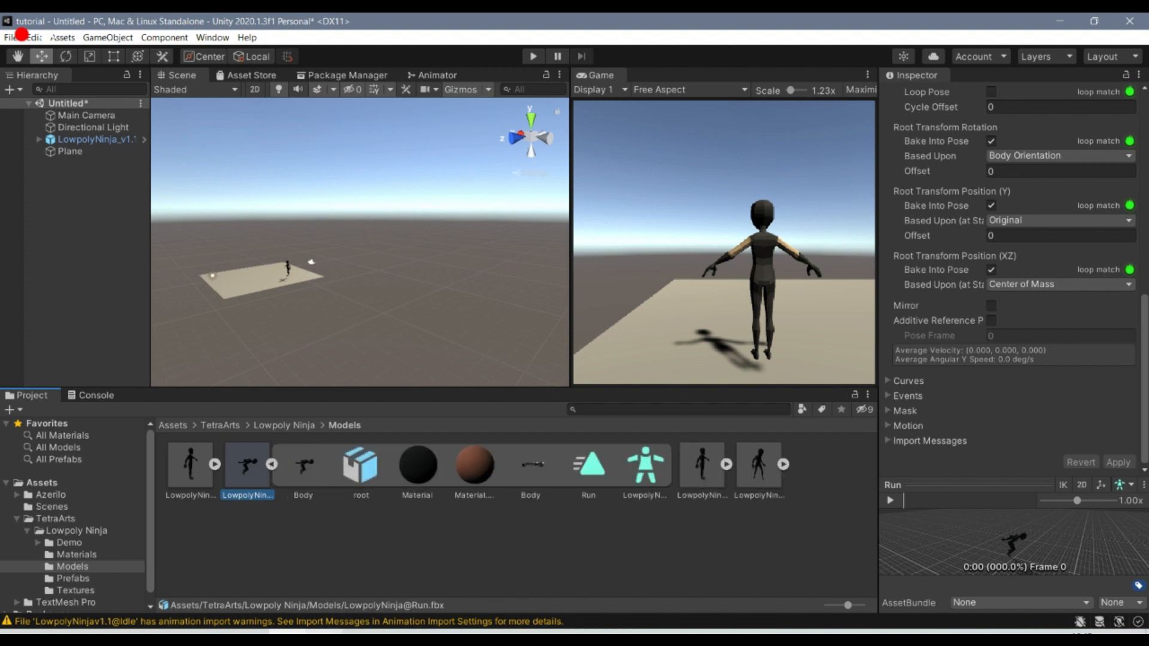
left_click(361, 632)
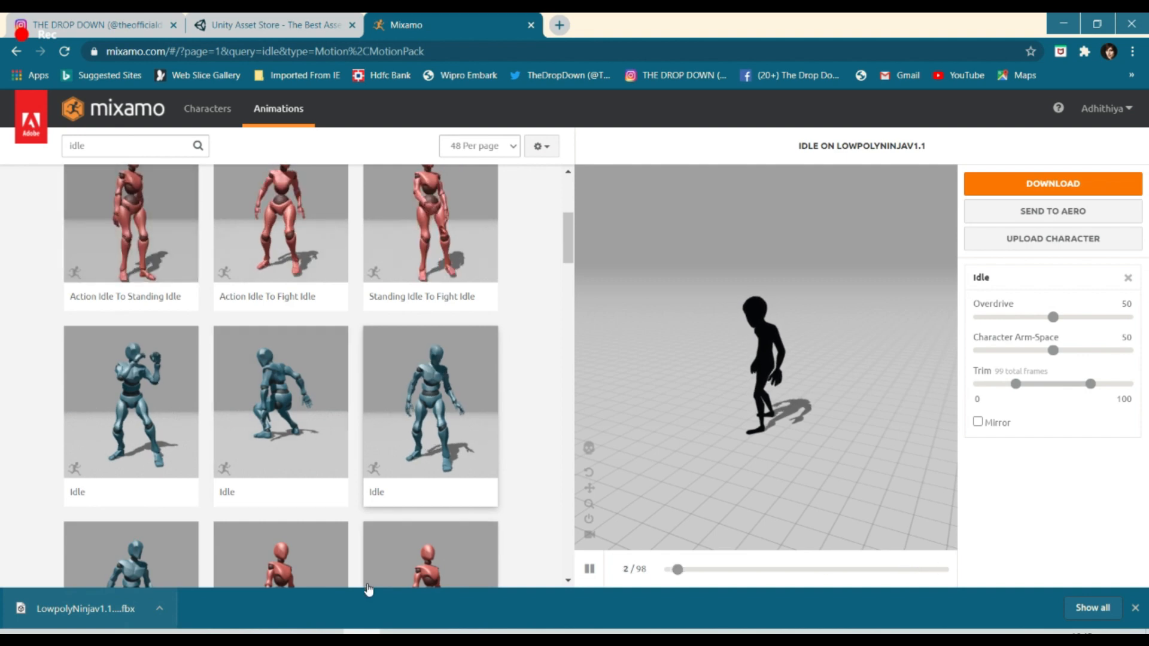
left_click(287, 633)
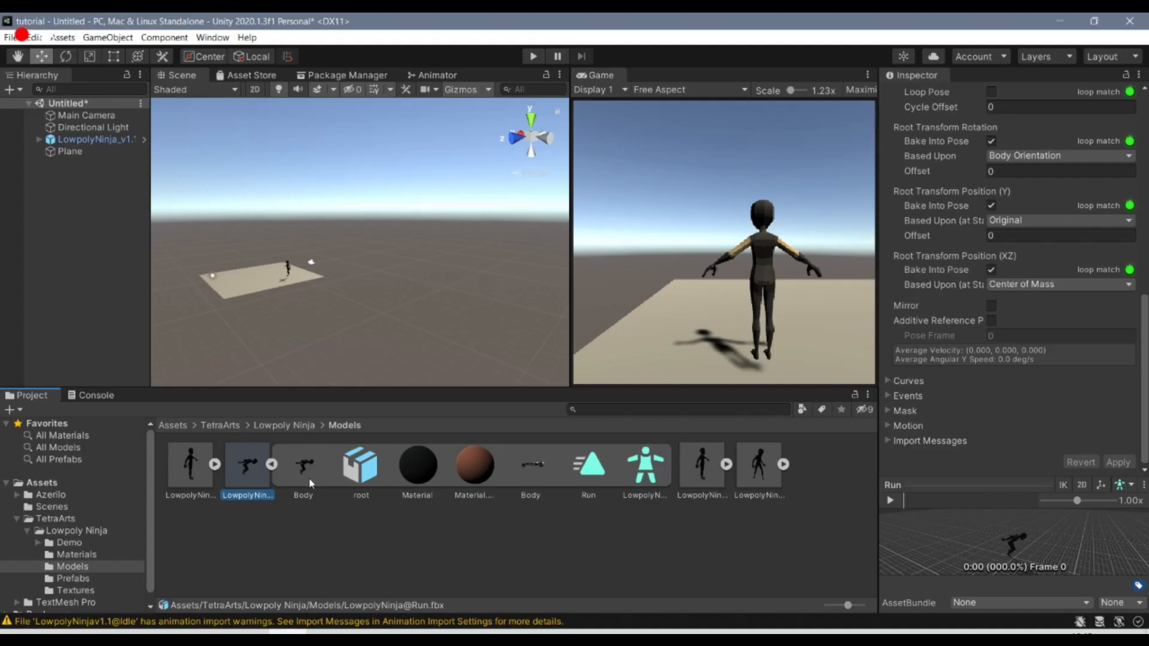
left_click(589, 471)
left_click(890, 500)
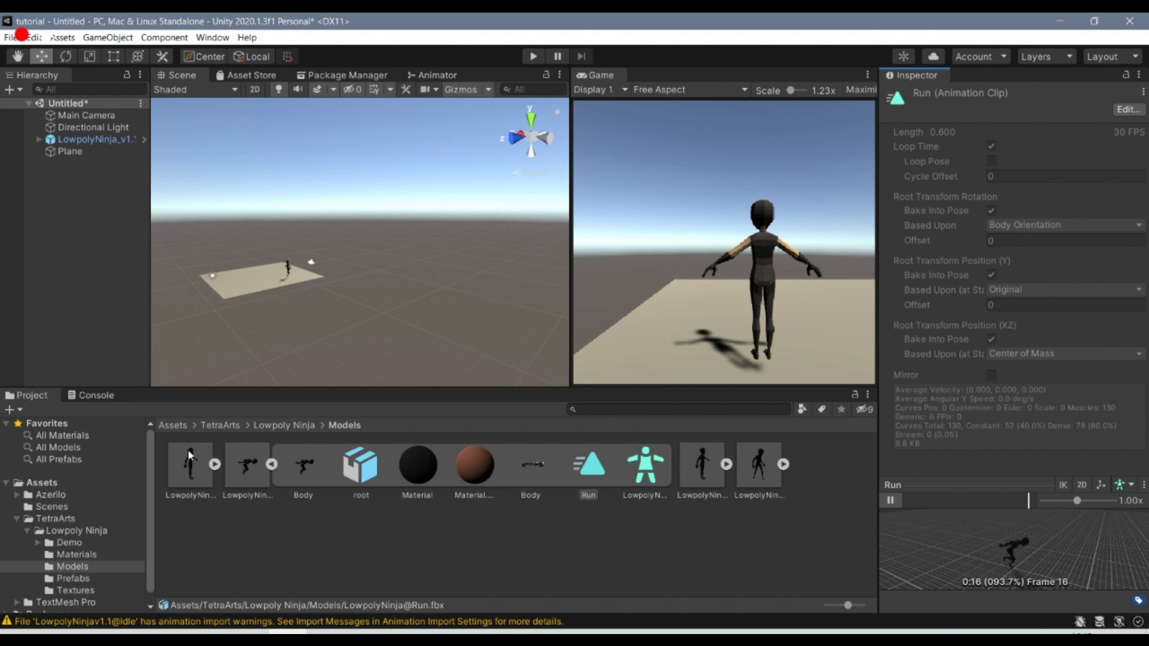
- Frame the scene's ninja in the view and create an Animator Controller named animation in the Assets folder
left_click(107, 142)
key("f")
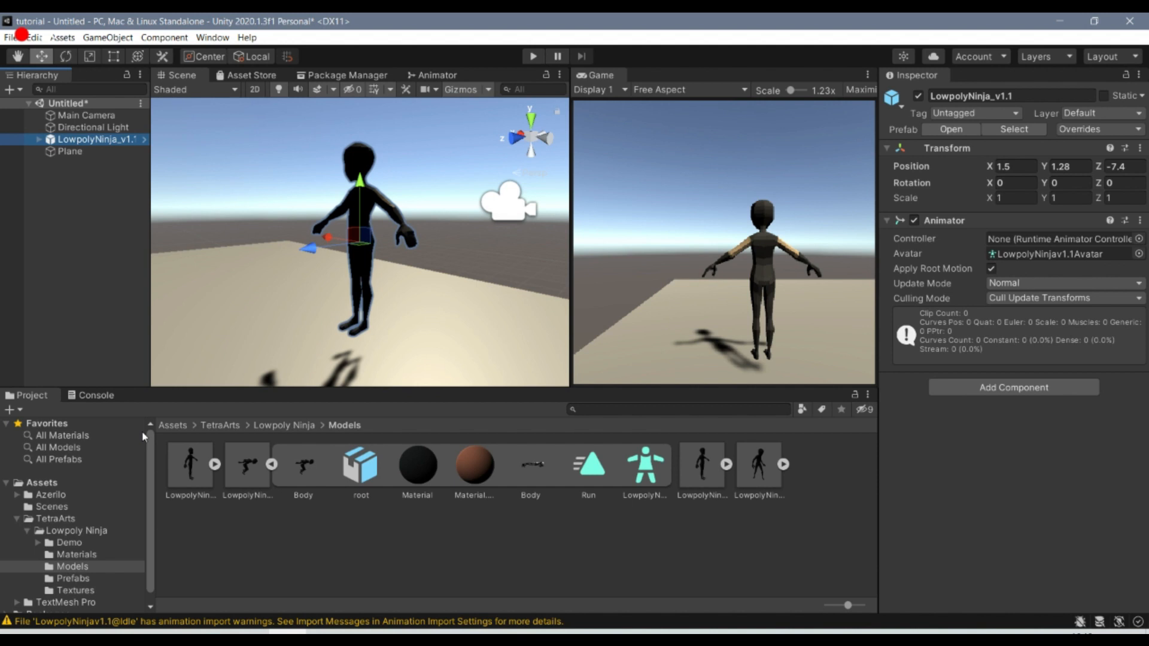
left_click(174, 422)
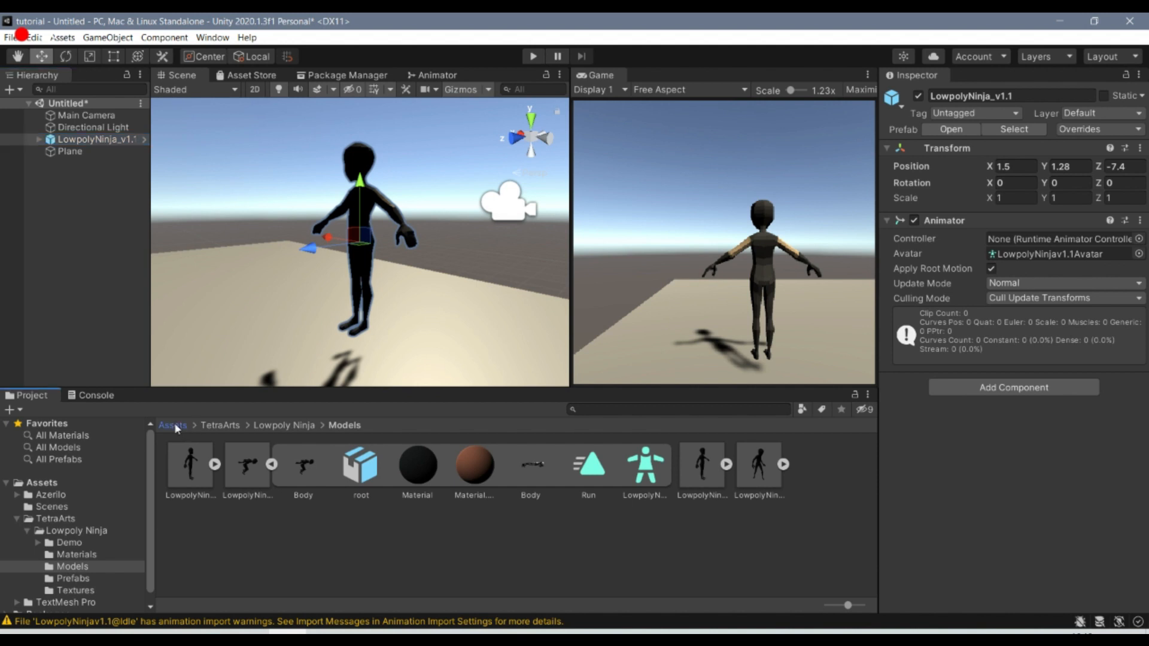
right_click(748, 559)
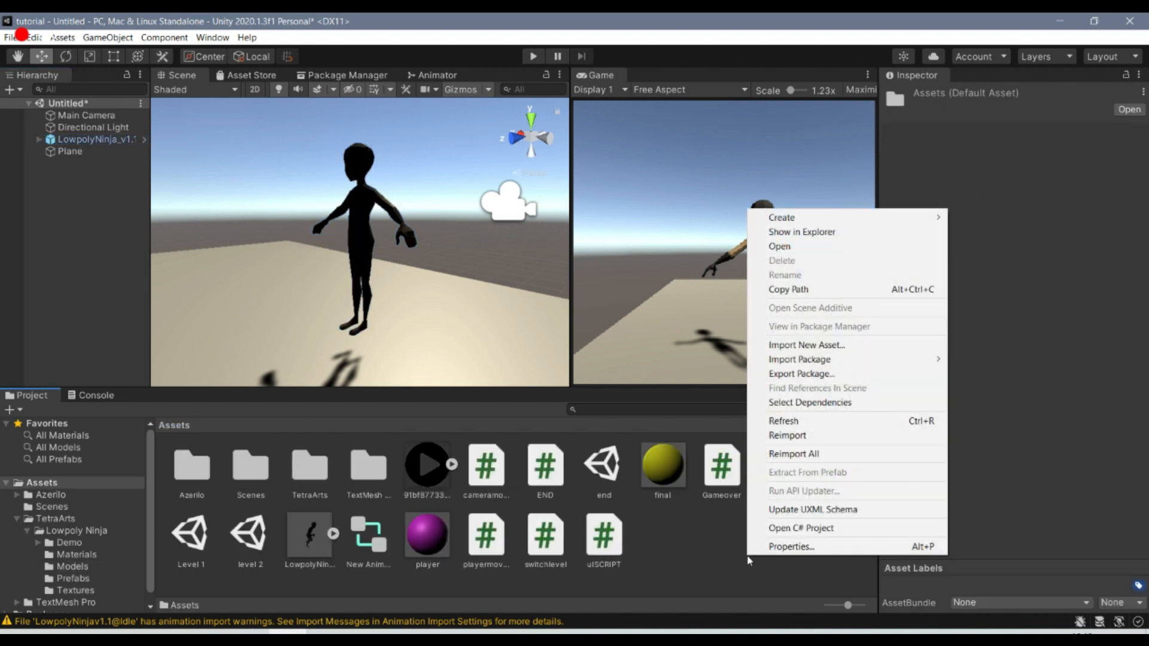
mouse_move(783, 218)
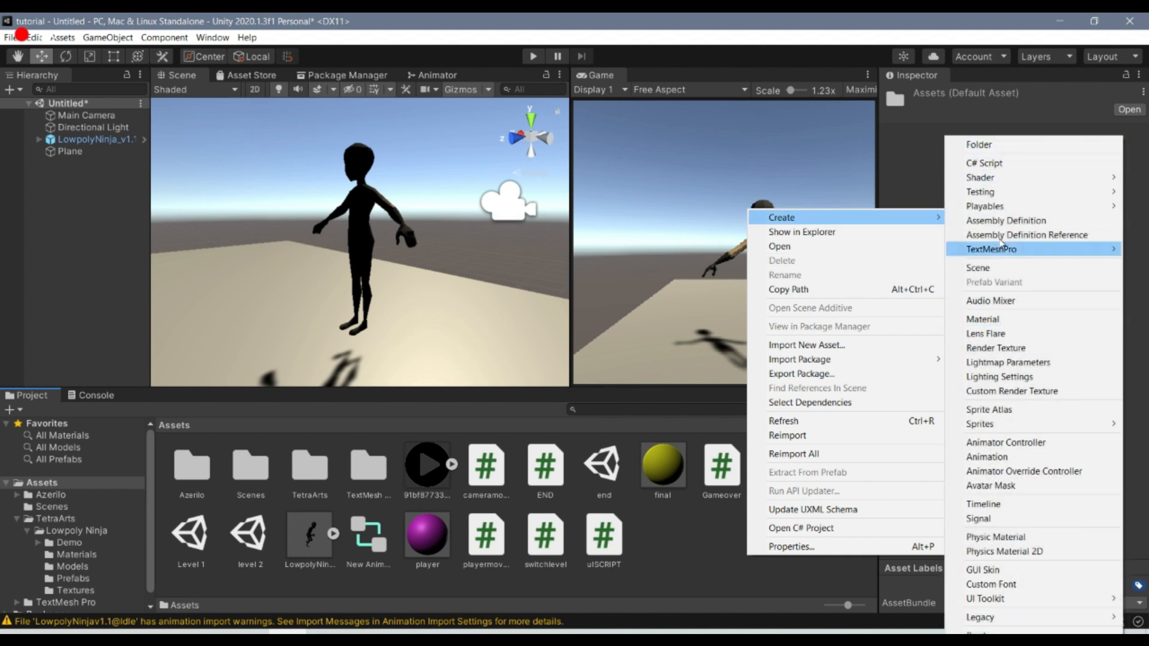
left_click(1007, 443)
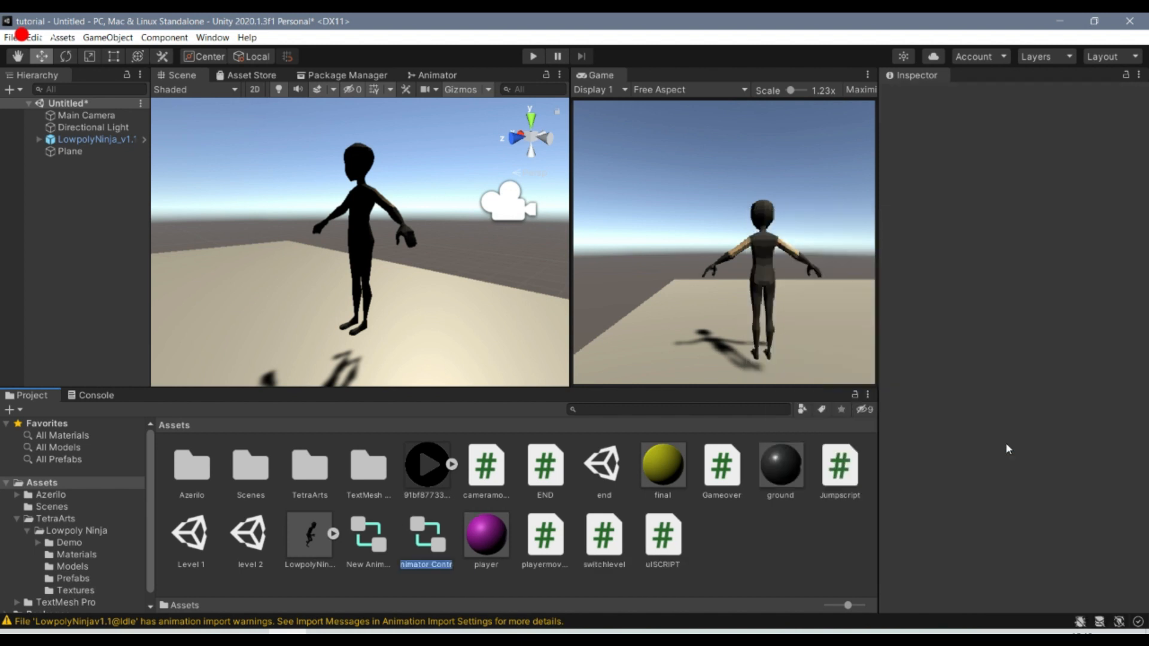
type("animation")
key("Return")
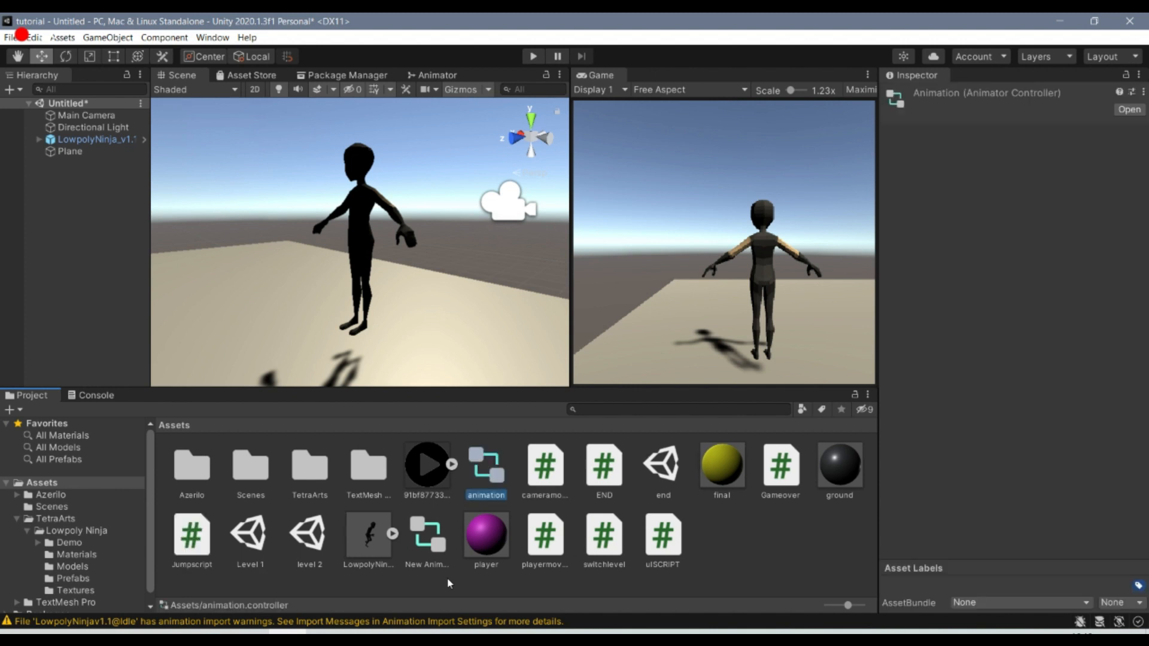
- Open the animation controller's state graph and widen the Animator view to make room for states
double_click(478, 480)
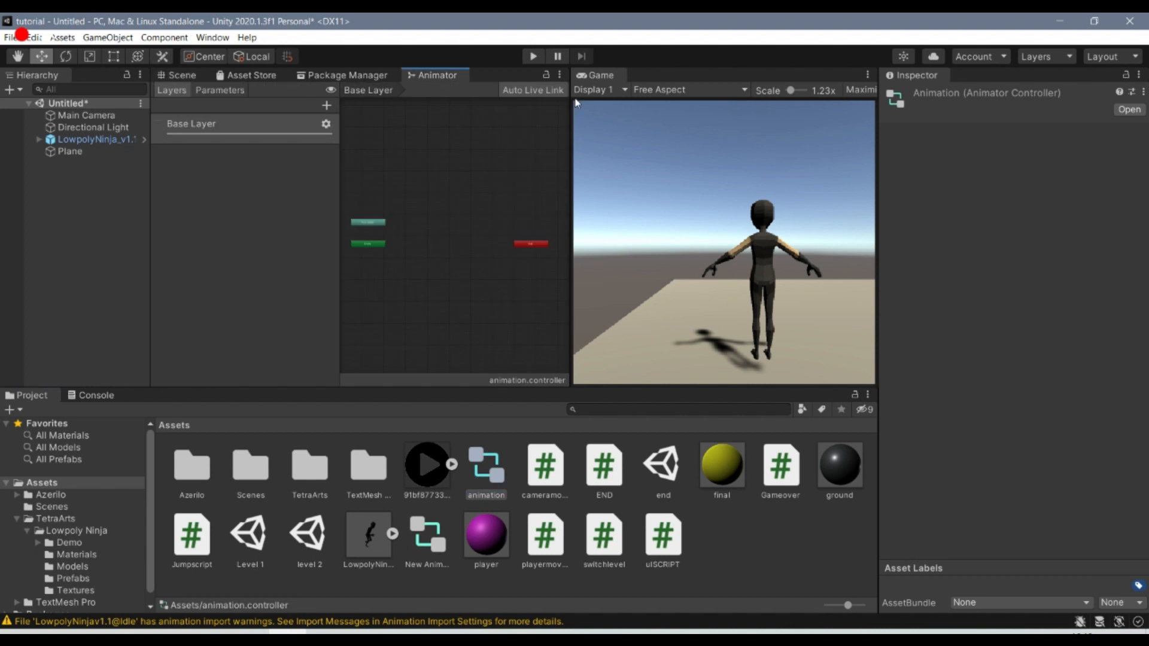
left_click_drag(572, 240, 827, 199)
scroll(501, 228, "up", 3)
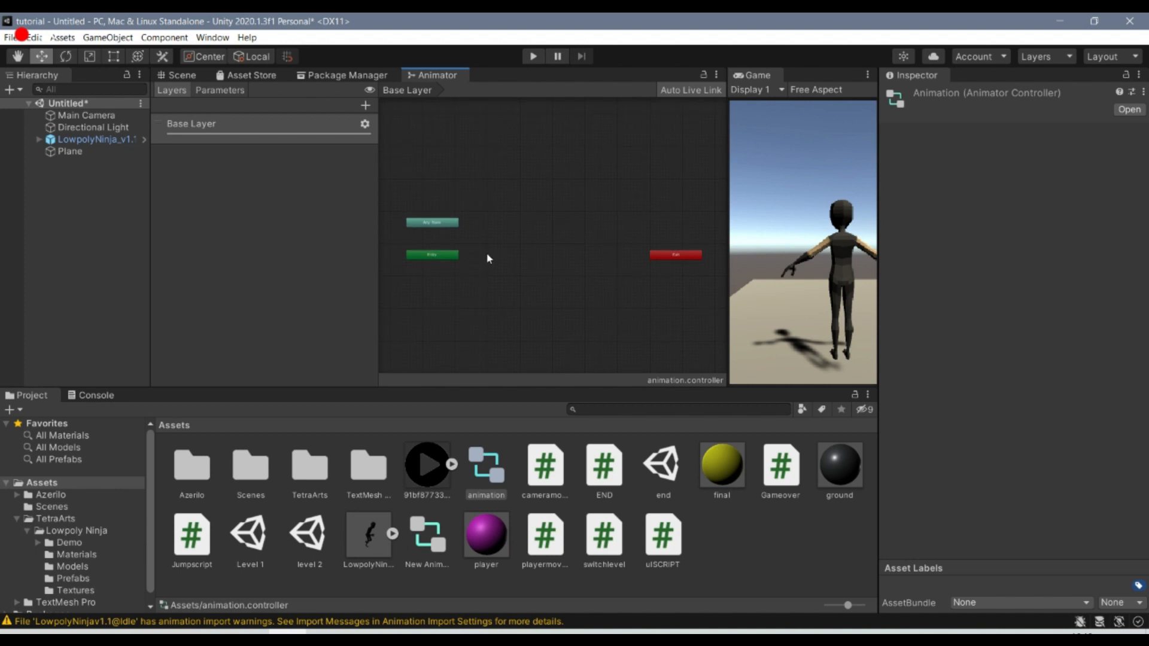
scroll(456, 237, "up", 5)
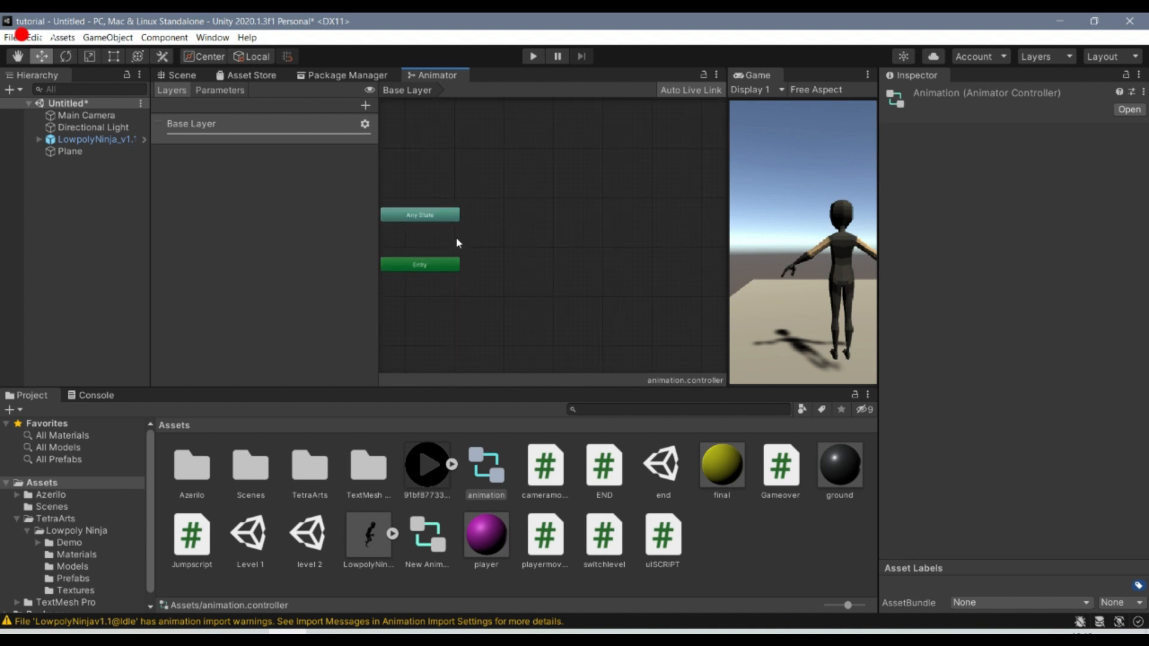
scroll(580, 283, "down", 4)
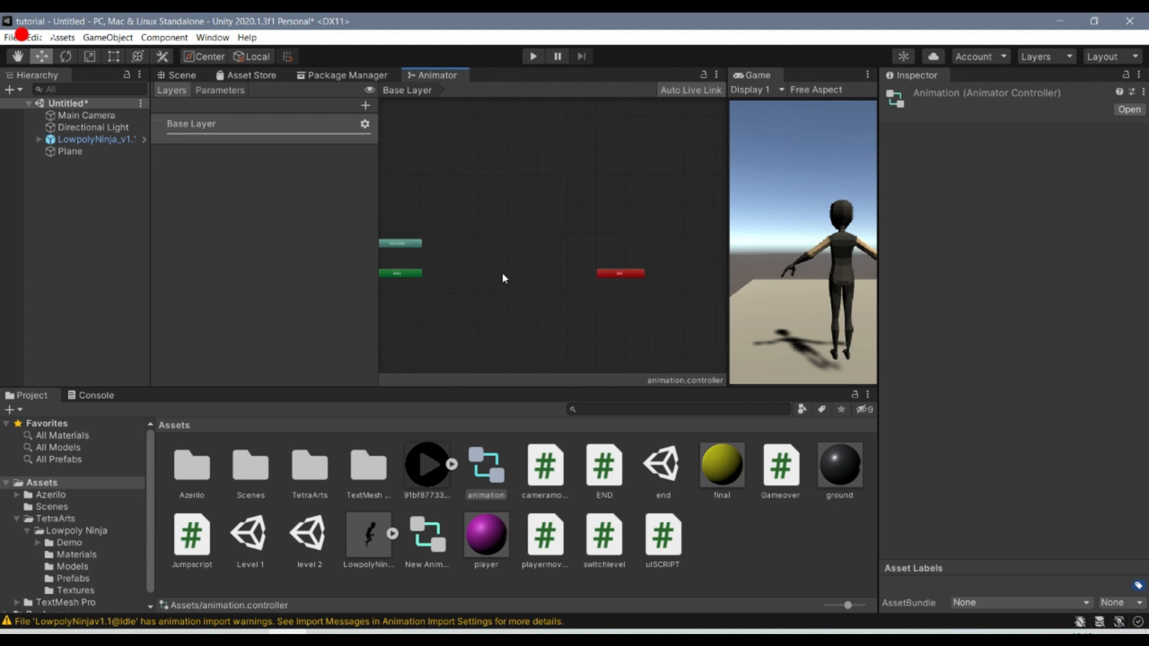
scroll(444, 279, "up", 3)
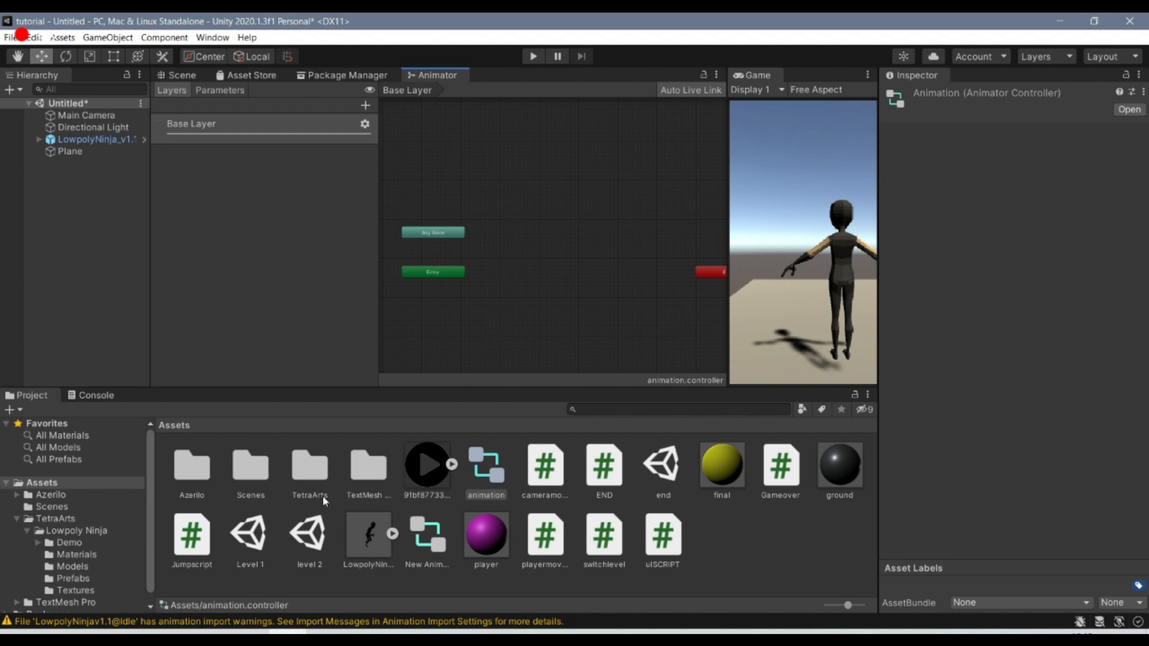
- Add the Idle animation from the TetraArts Lowpoly Ninja Models folder to the animation controller's graph as its first state
left_click(307, 482)
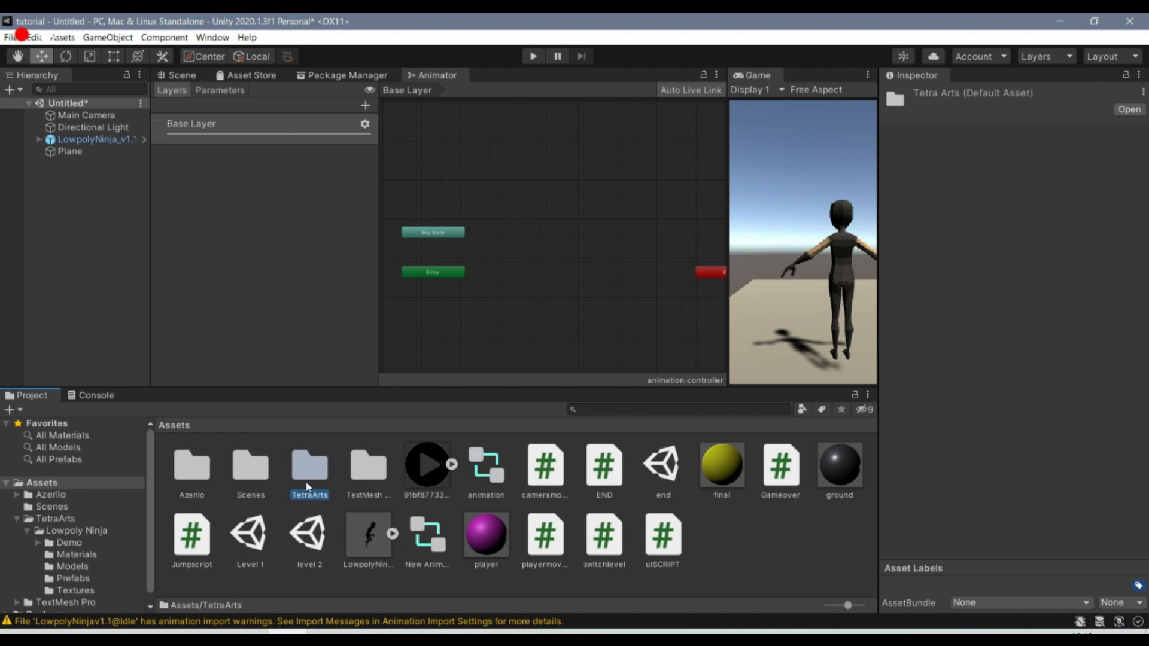
double_click(307, 484)
double_click(192, 472)
double_click(299, 470)
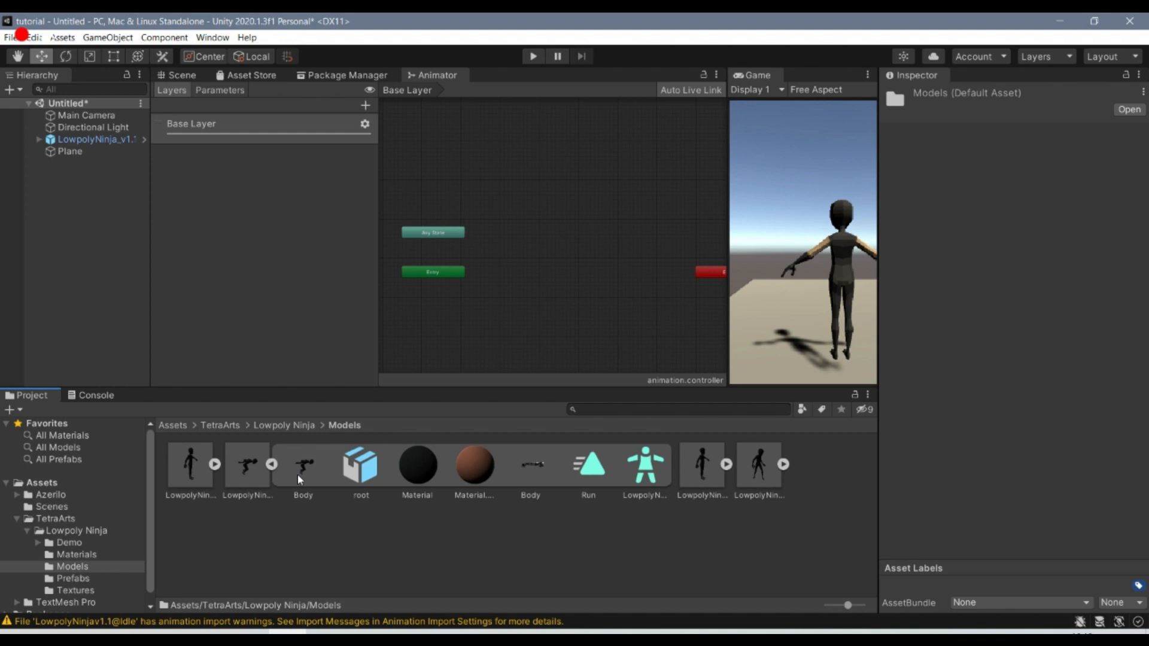
left_click(271, 464)
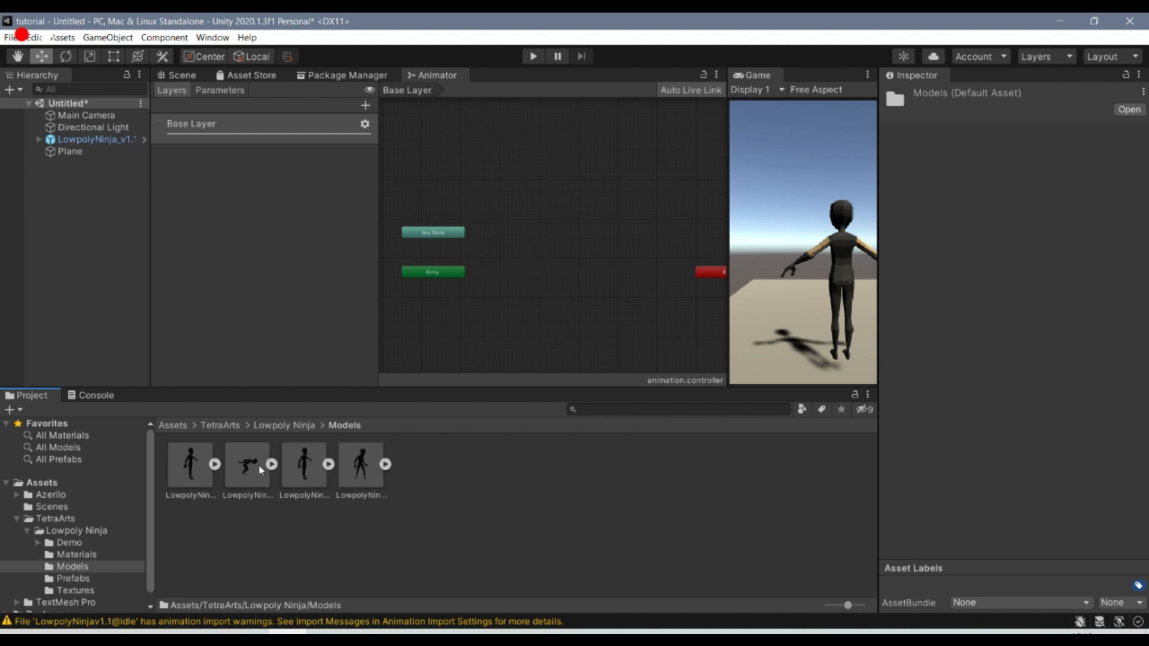
left_click_drag(361, 476, 505, 232)
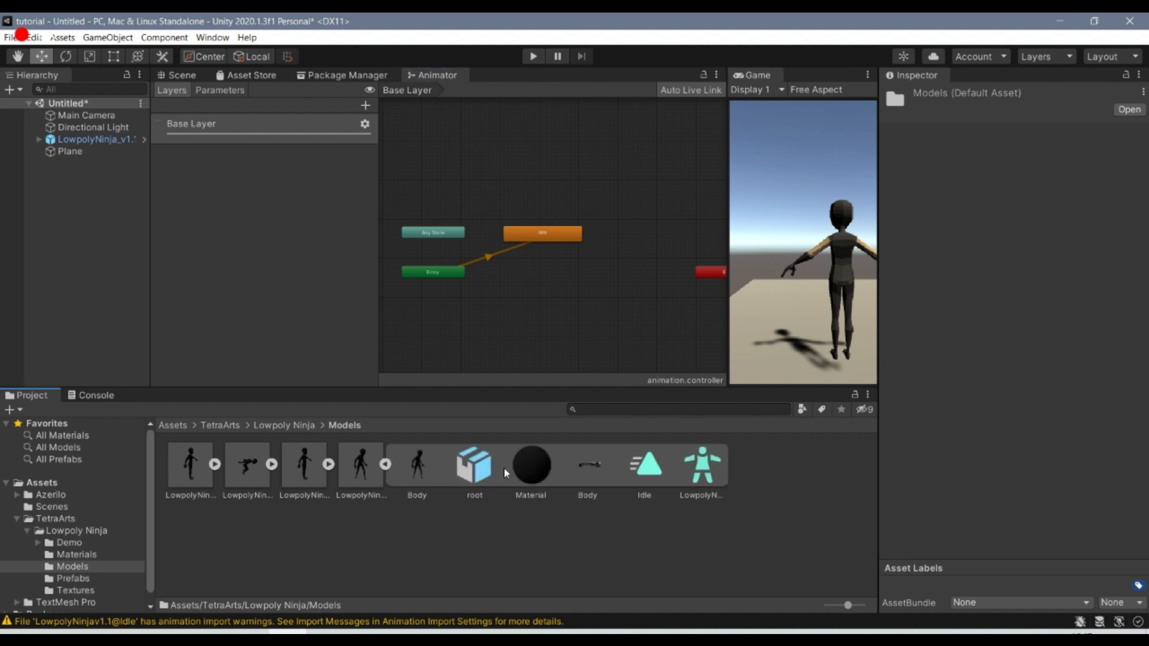
left_click_drag(644, 465, 594, 268)
left_click(595, 272)
key("Delete")
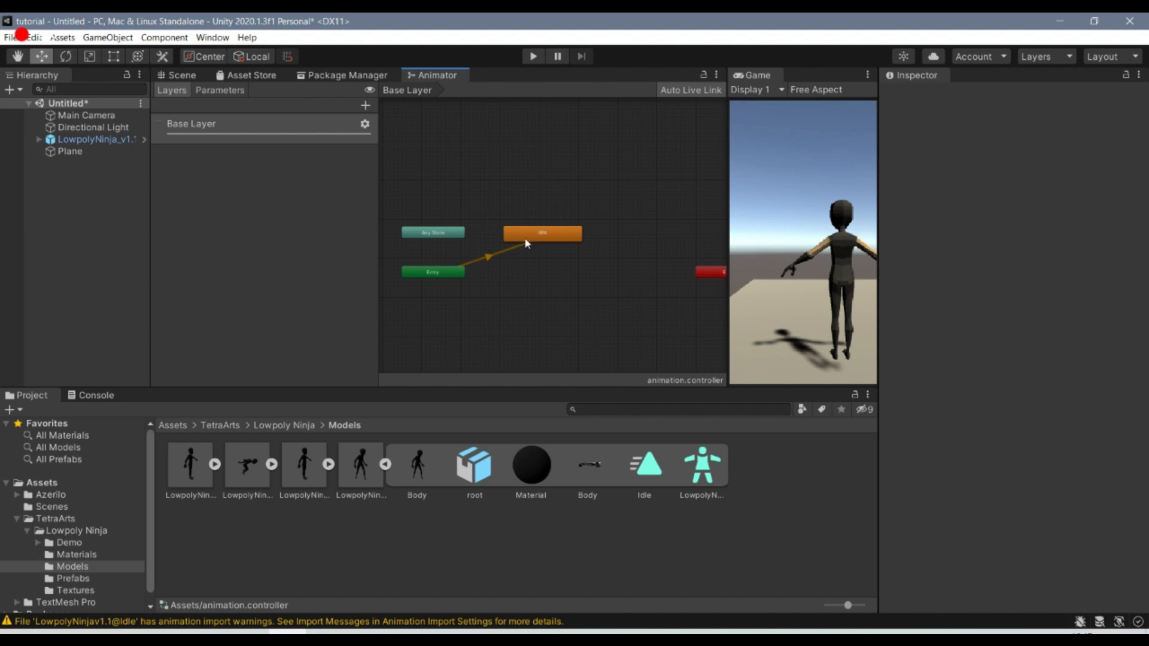
- Add the Run animation to the controller's graph as a second state, and briefly test-play the scene
left_click_drag(254, 465, 582, 282)
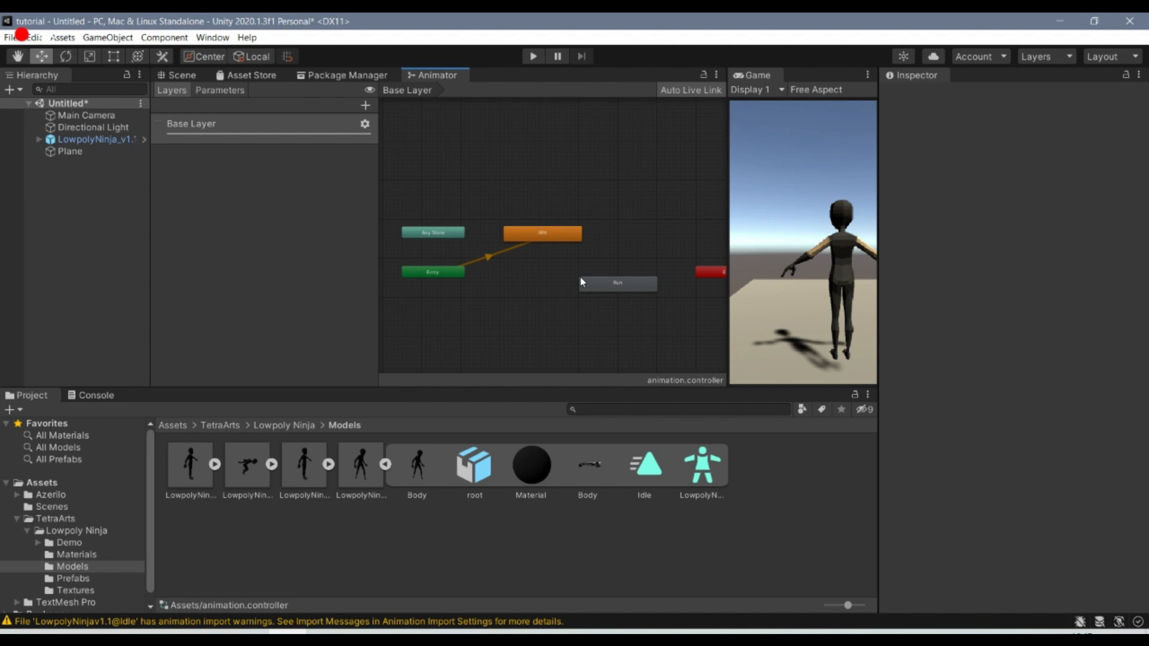
left_click(187, 74)
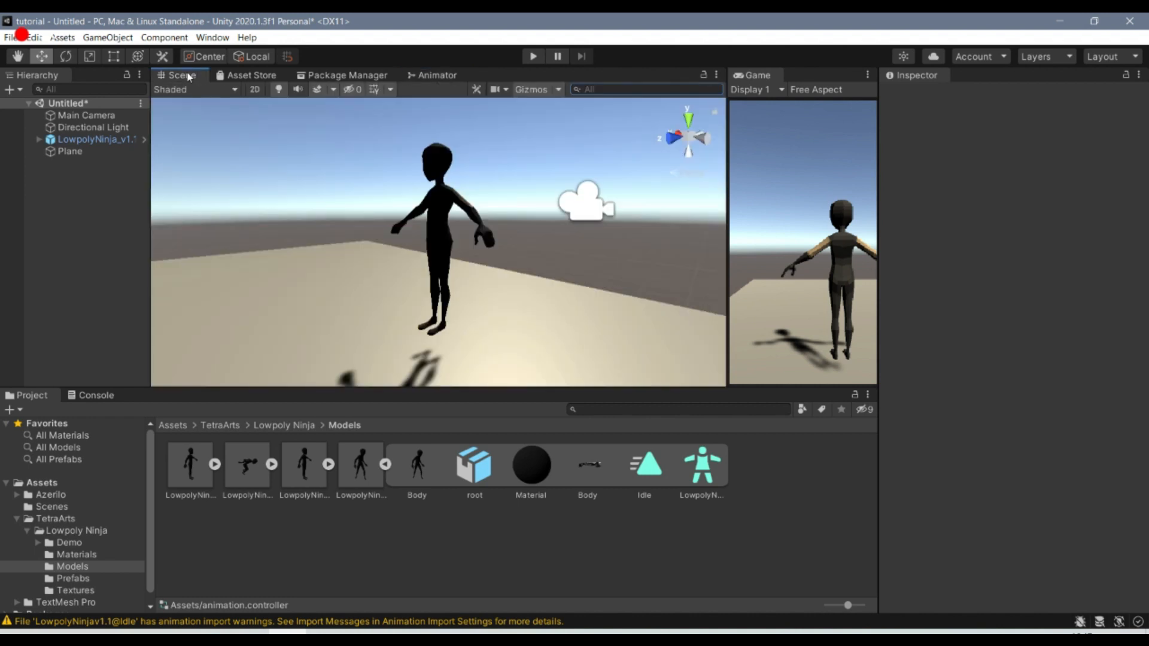
left_click(533, 57)
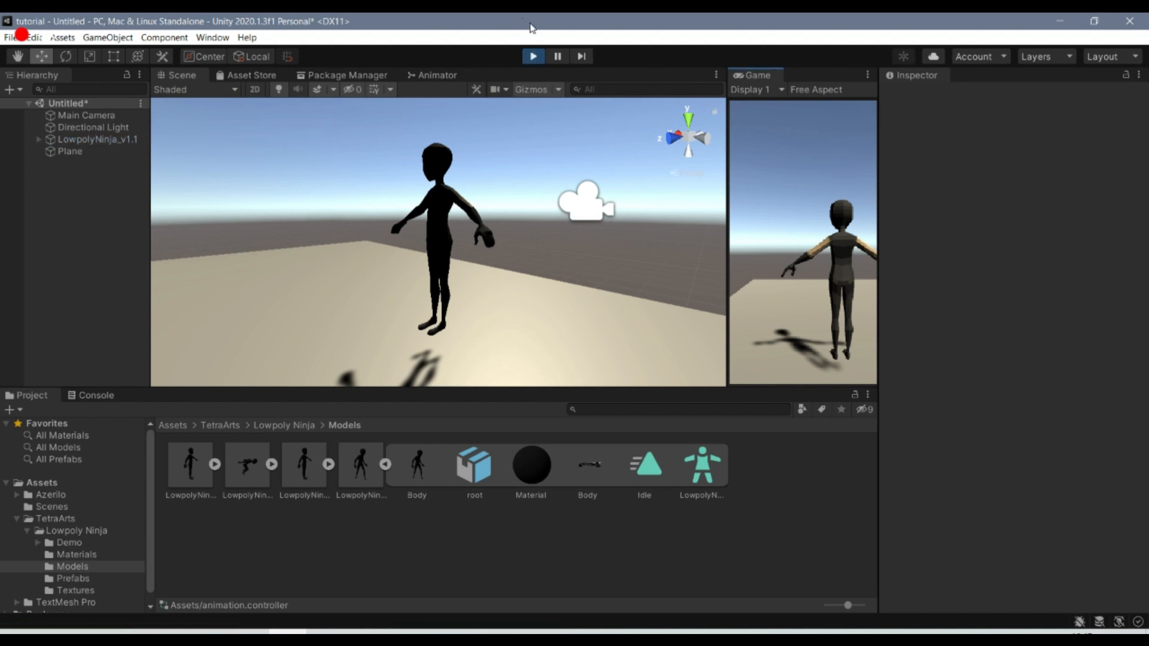
left_click(537, 60)
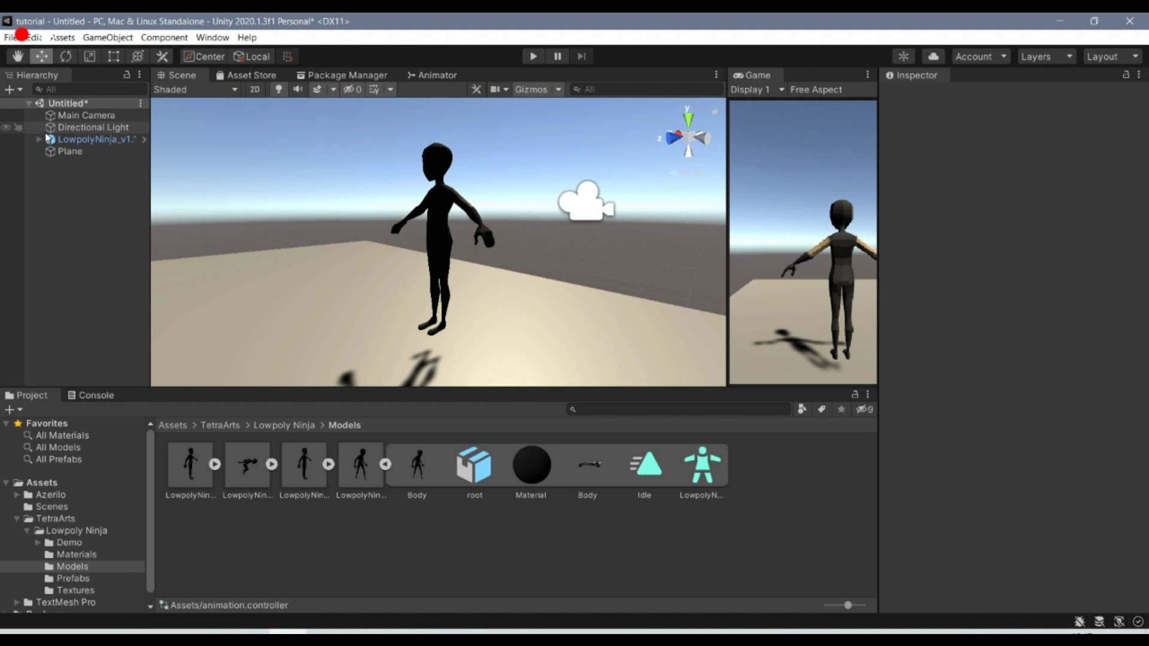
- Reset and remove the Animator component on the scene's LowpolyNinja_v1.1 object, with the project's root Assets folder open
left_click(72, 140)
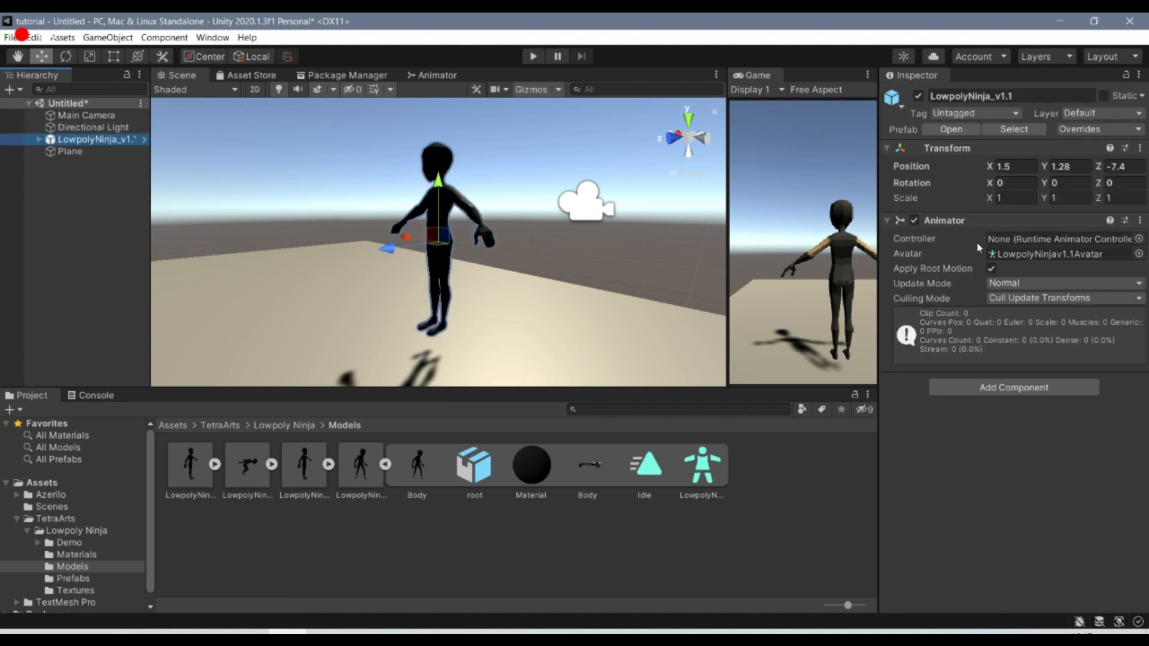
left_click(177, 426)
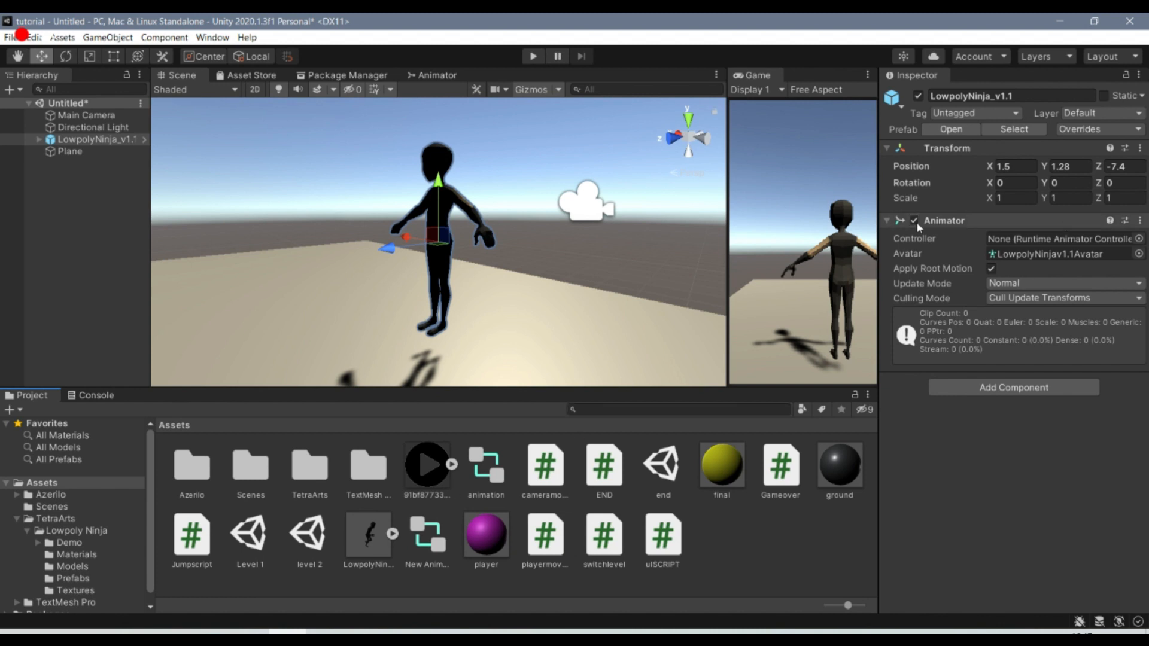
left_click(1139, 220)
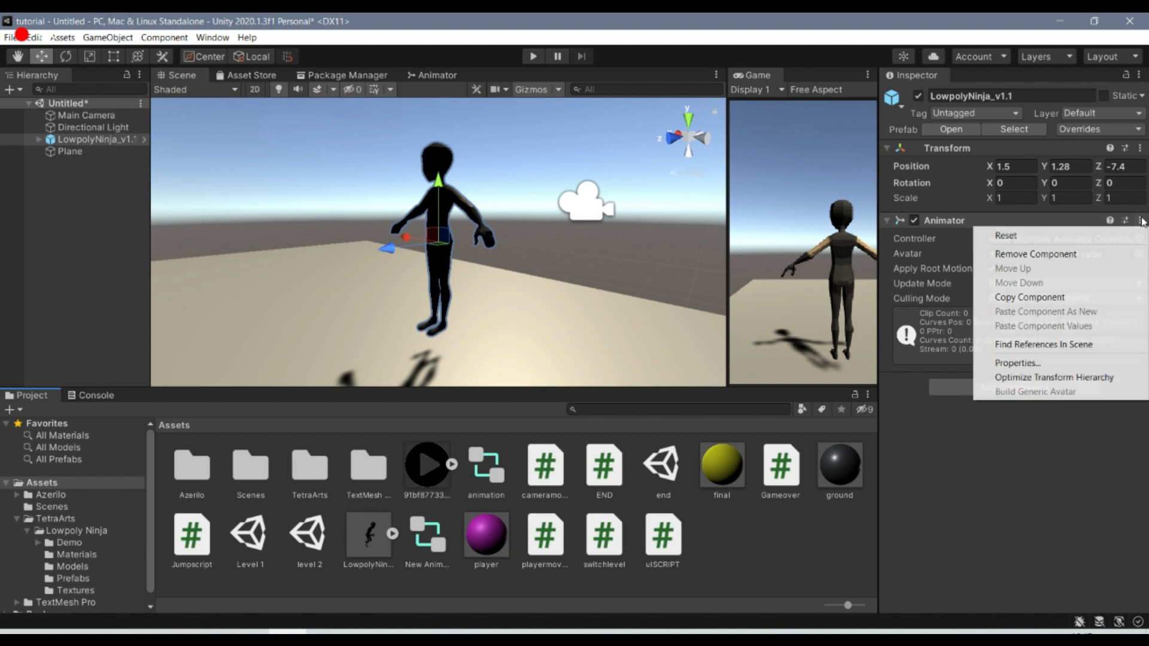
left_click(1051, 237)
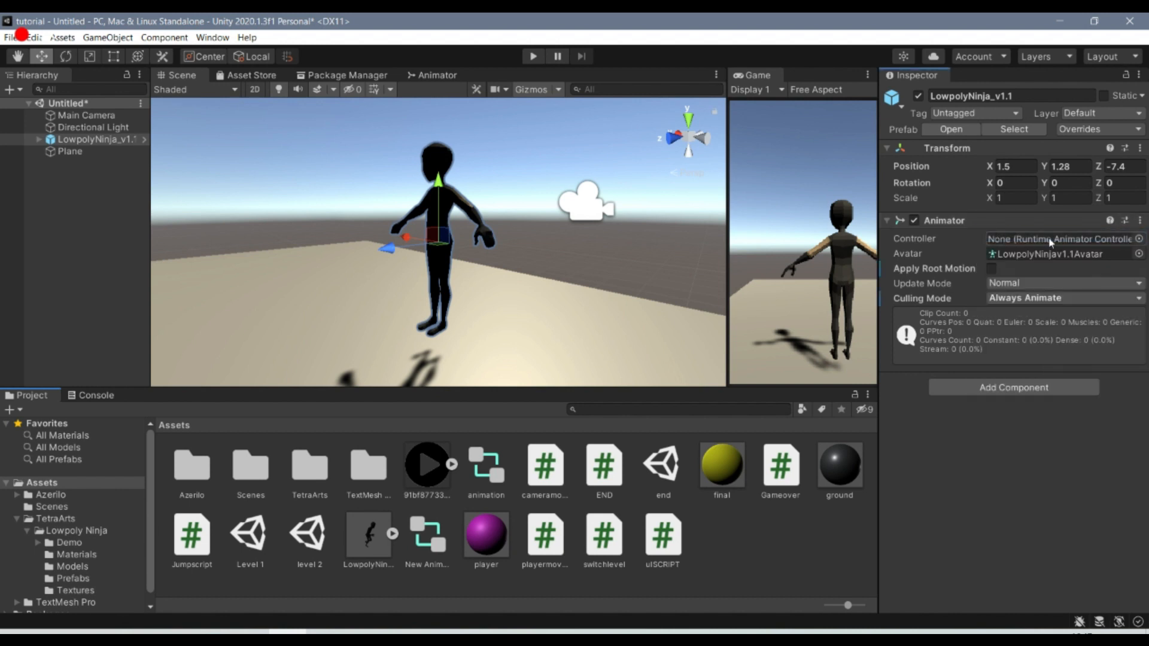
left_click(1139, 221)
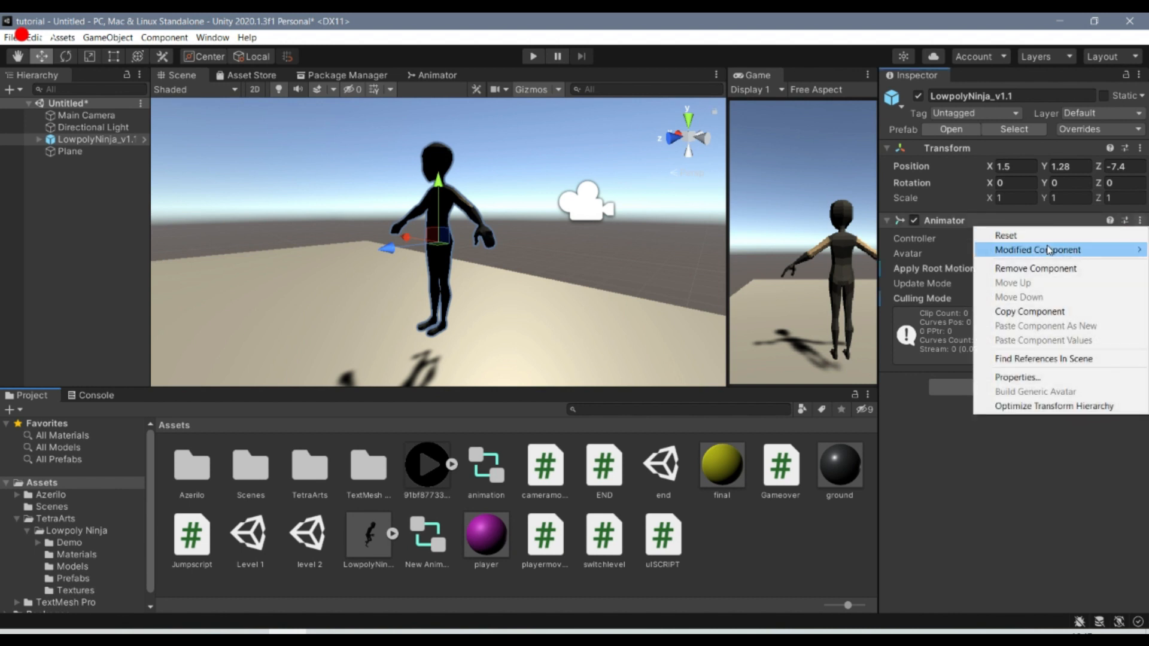
left_click(1019, 269)
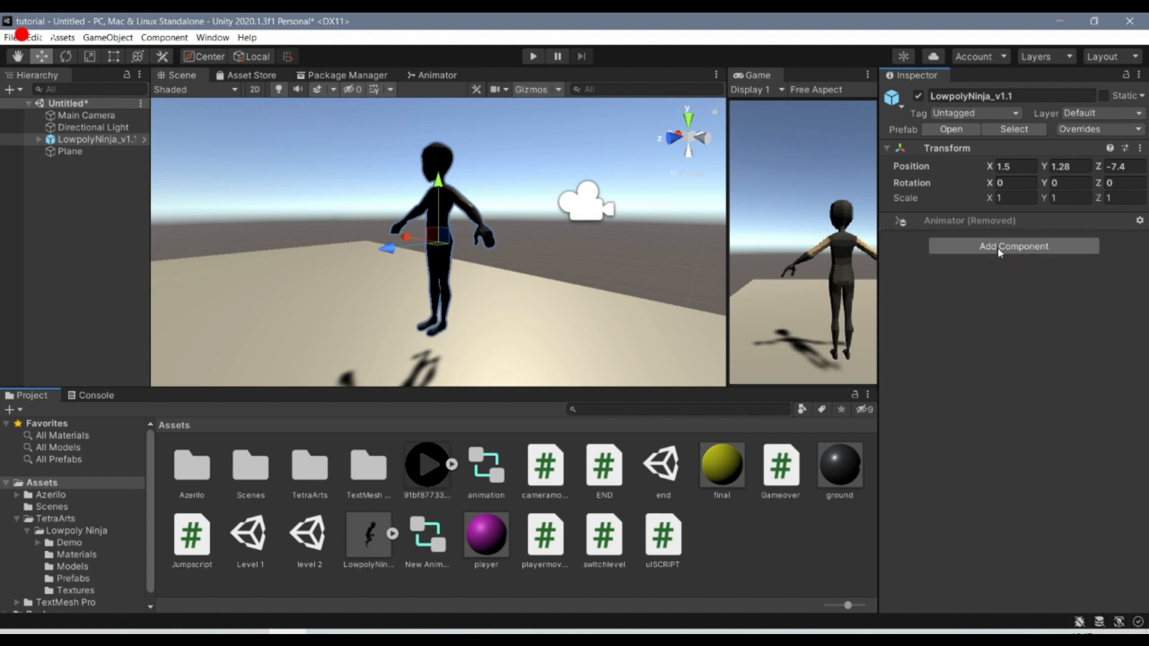
- Add a new Animator component to the LowpolyNinja_v1.1 object
left_click(997, 247)
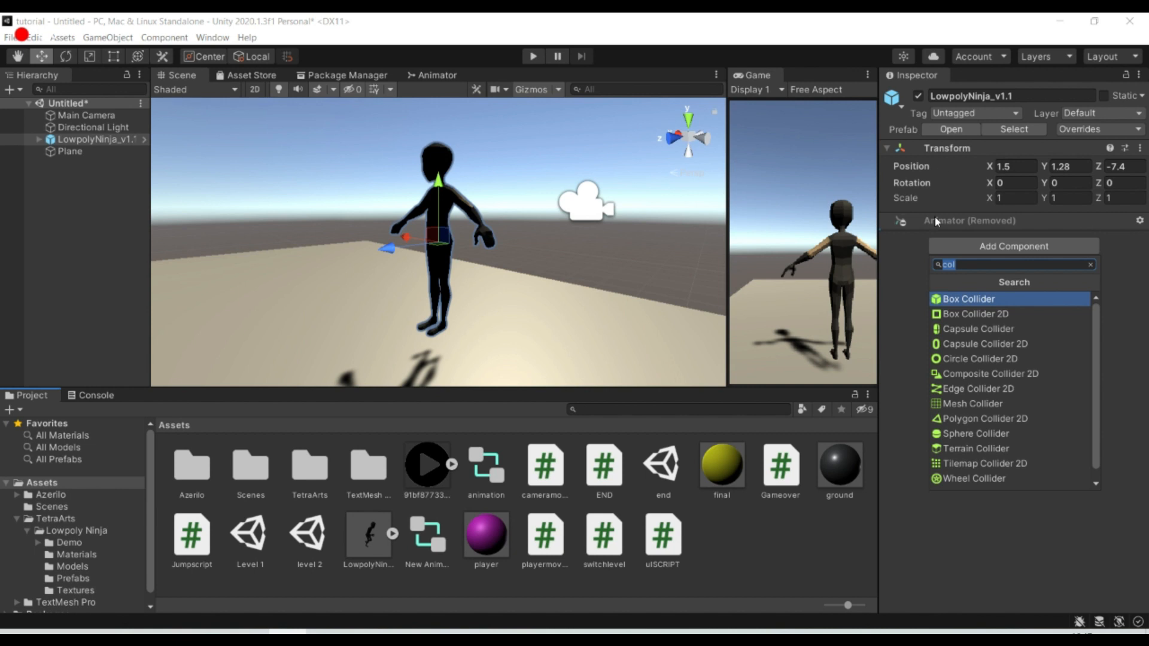
key("BackSpace")
type("a")
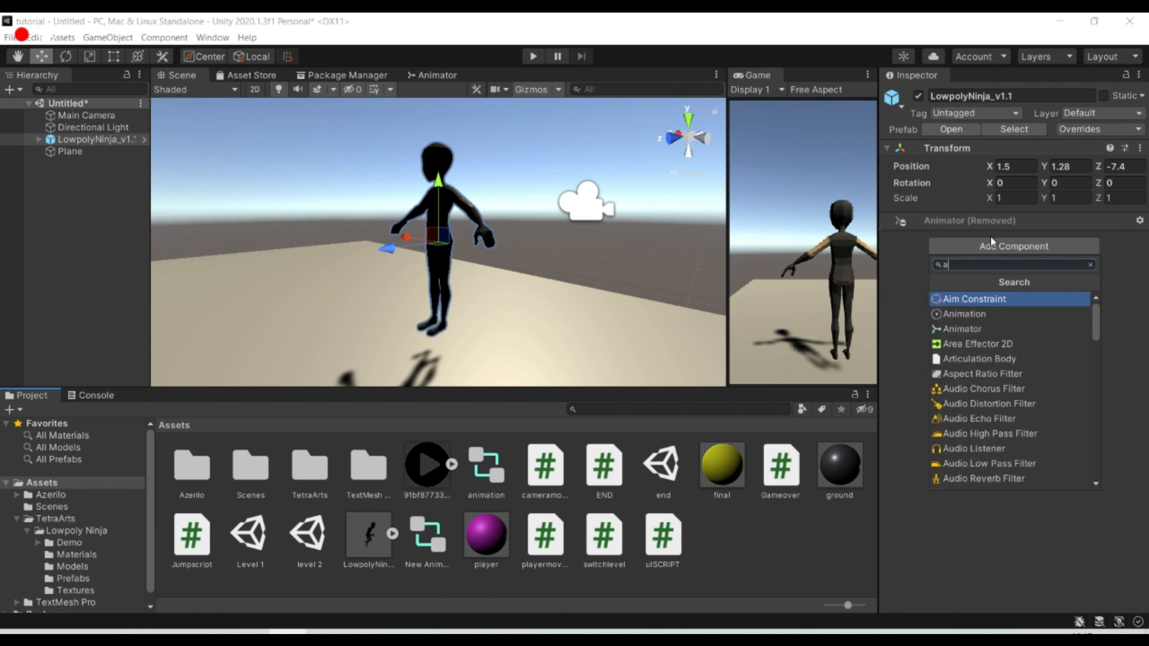
type("ni")
key("Down")
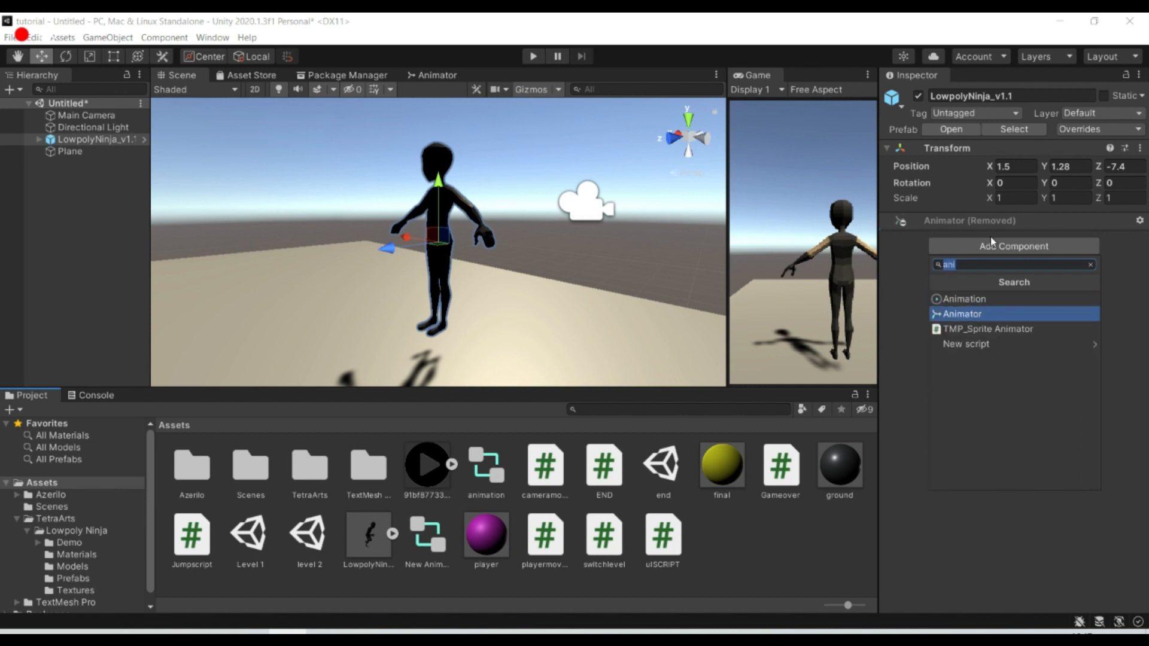
key("Return")
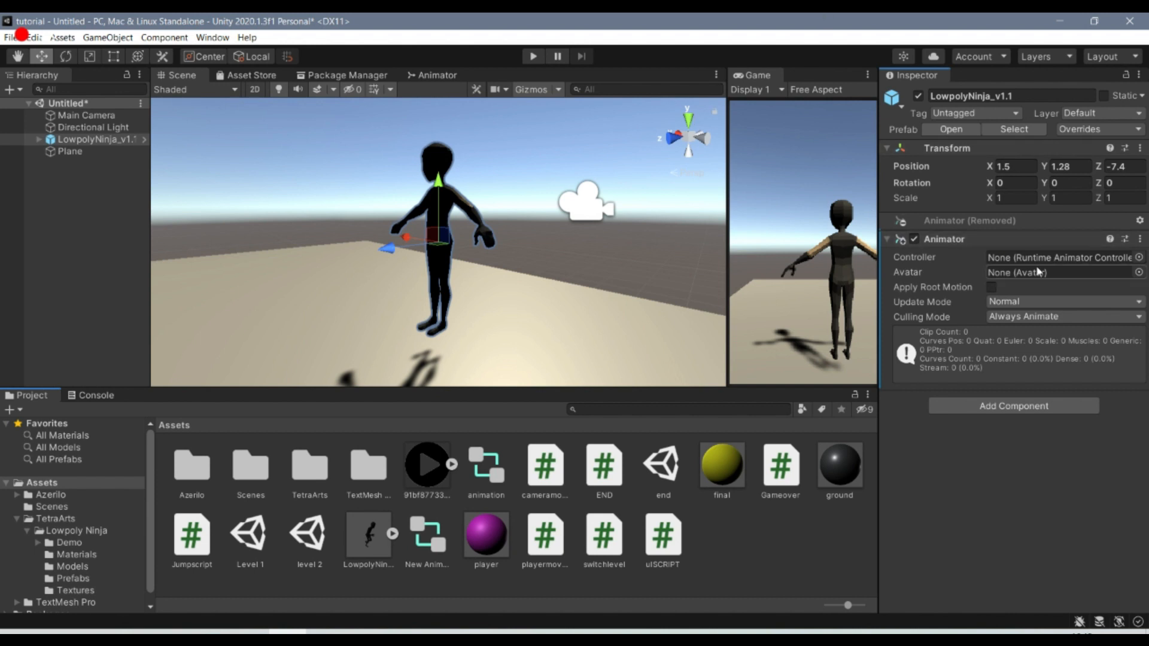
- Assign the animation controller and the LowpolyNinjaAvatar avatar to the ninja's new Animator component
left_click_drag(486, 469, 1086, 263)
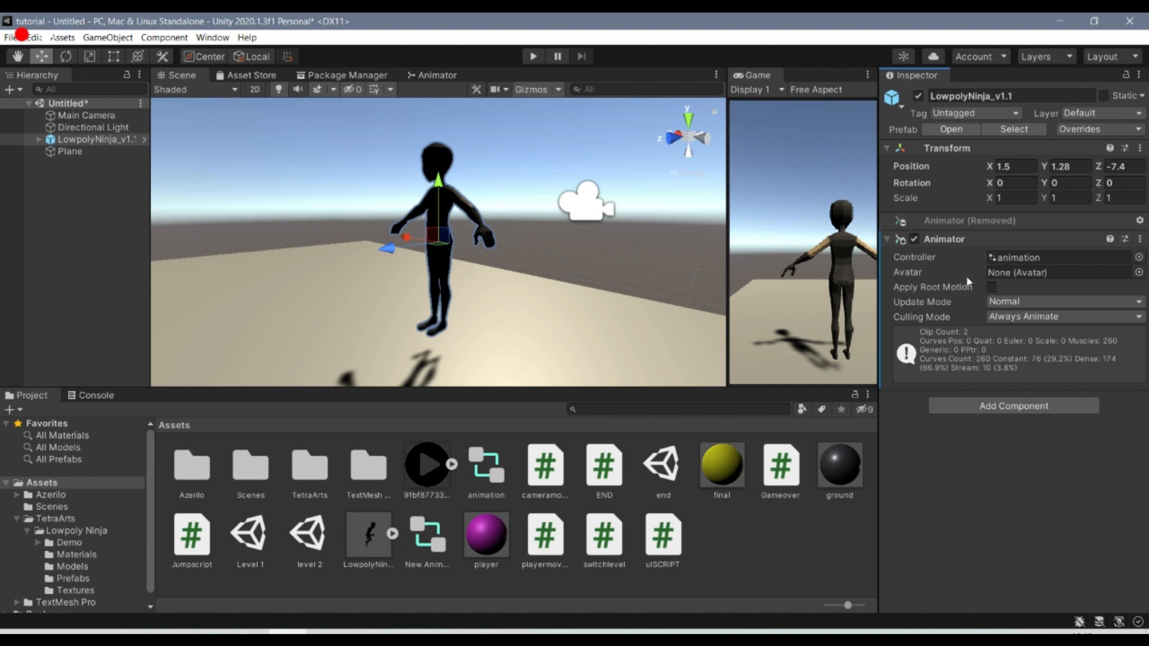
left_click(1137, 272)
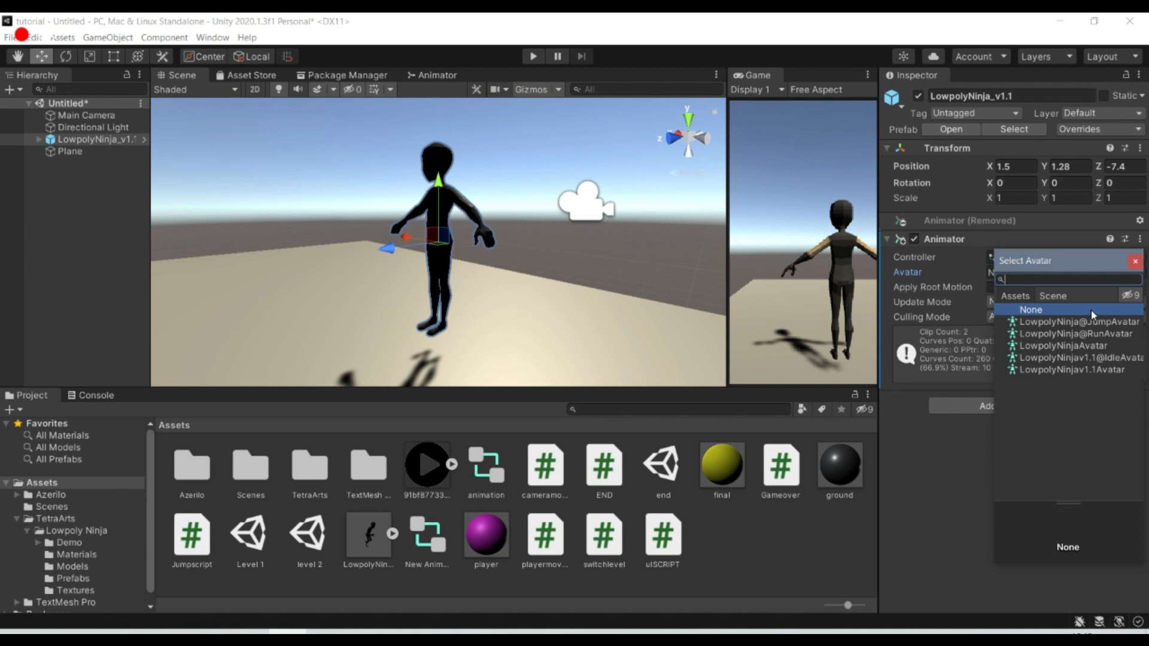
left_click(1071, 345)
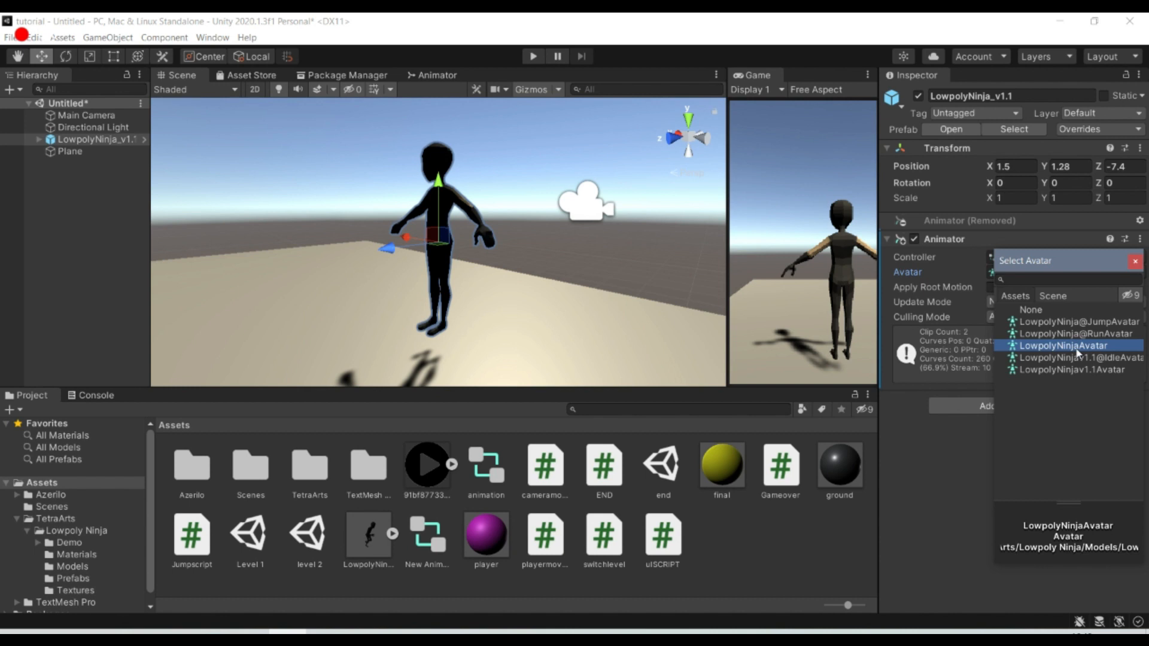
double_click(1076, 350)
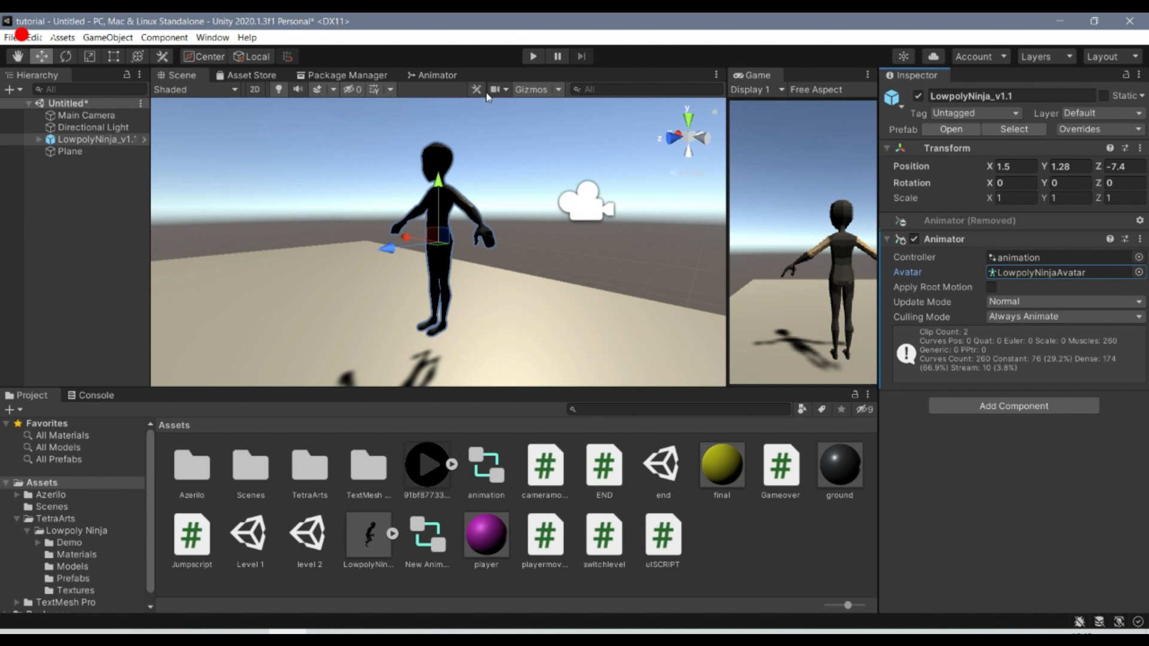
- Play the scene and widen the Game view to watch the ninja's idle animation
left_click(533, 57)
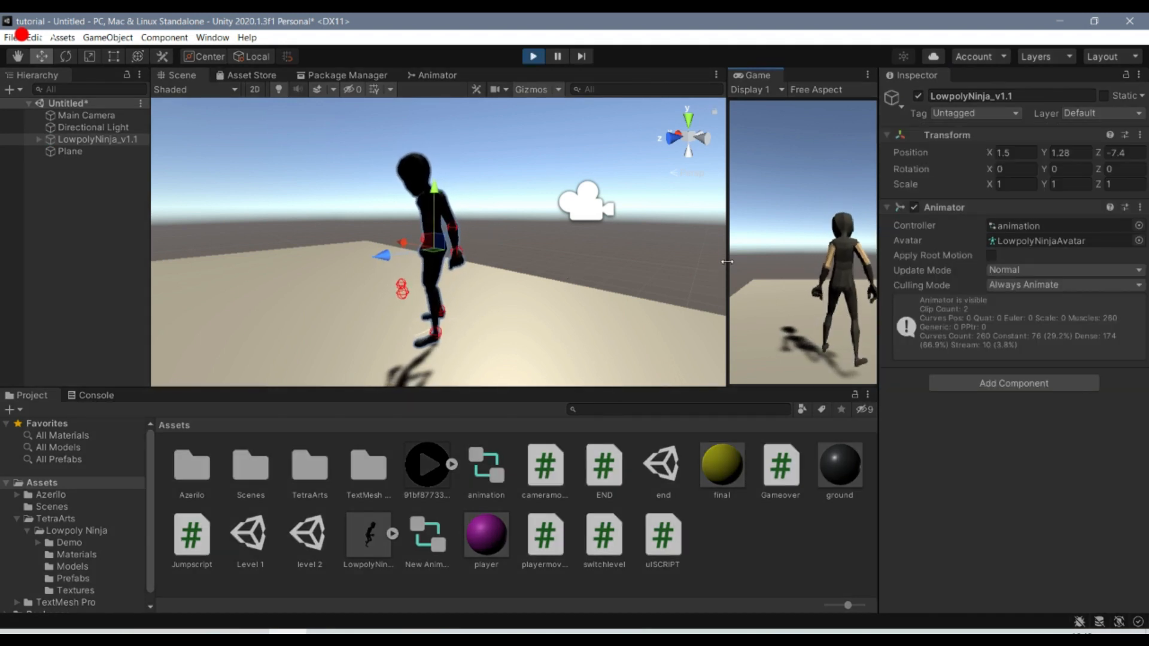
left_click_drag(730, 260, 437, 276)
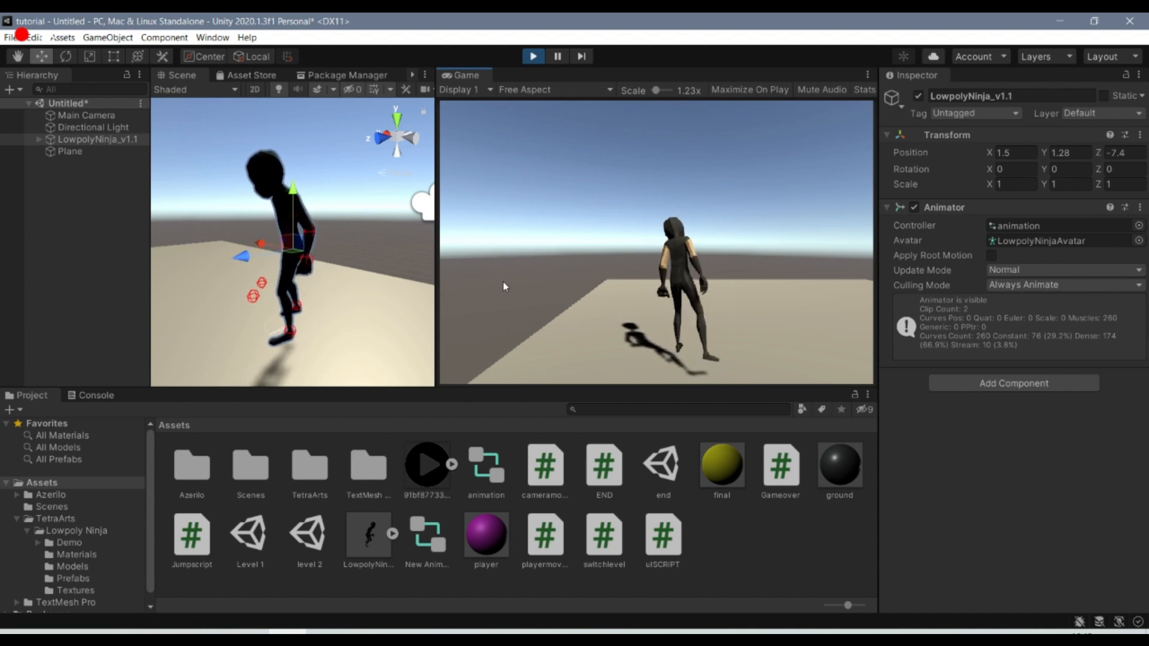
left_click_drag(438, 293, 524, 285)
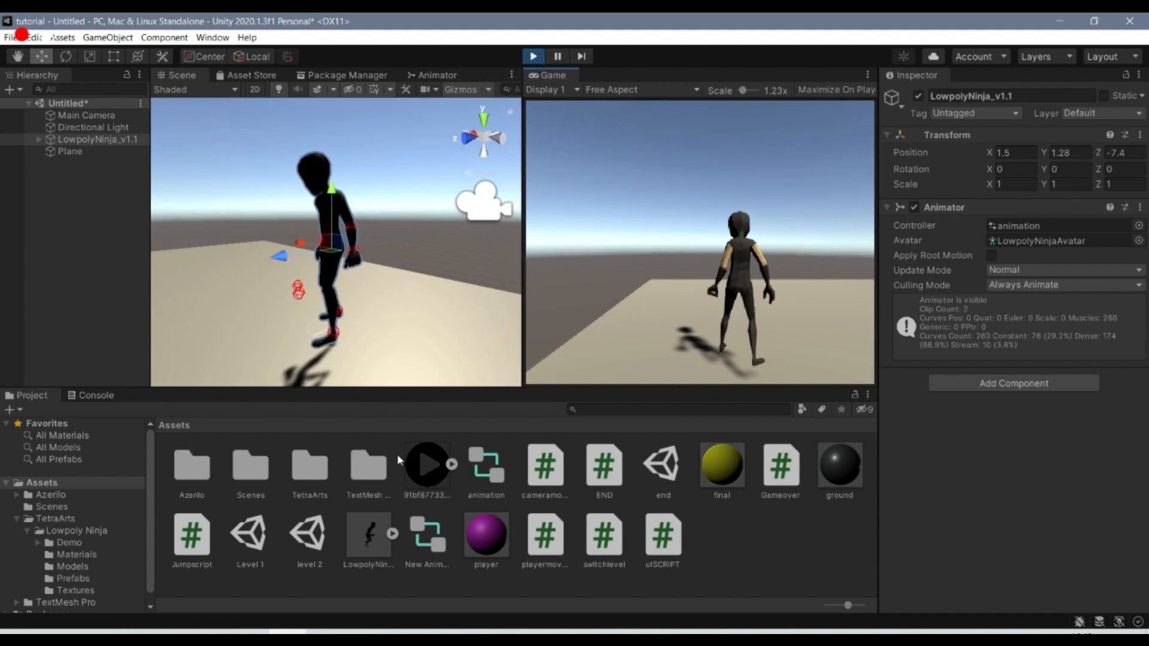
- Make the Run state the layer's default state in the animation controller while the scene plays
left_click(432, 76)
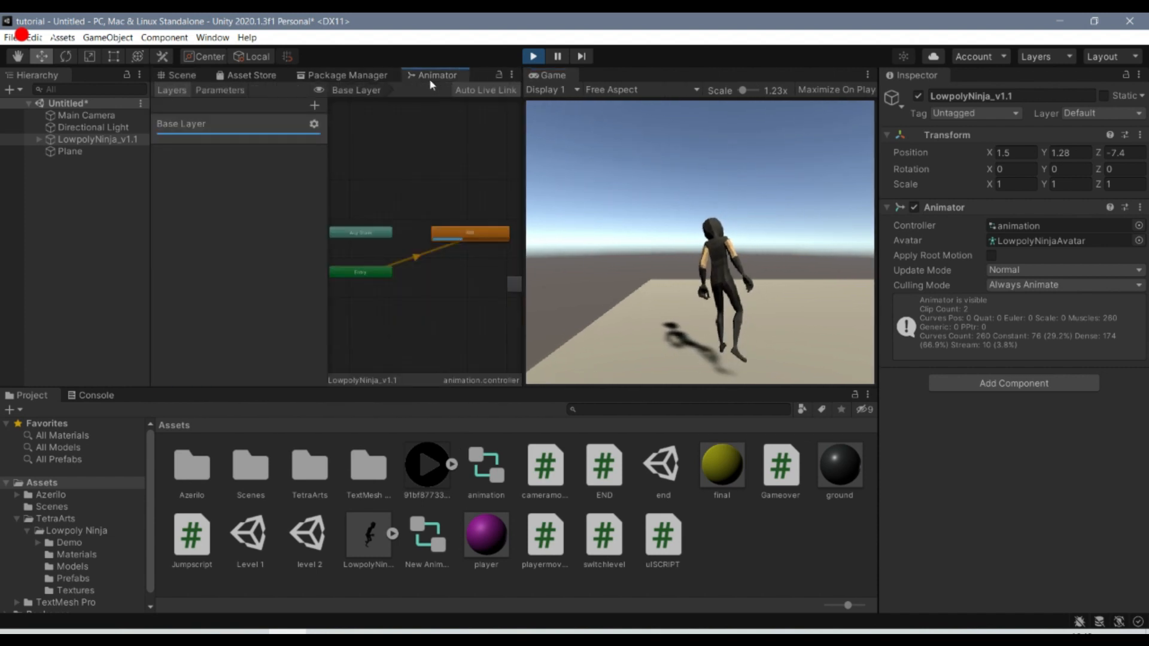
left_click(472, 268)
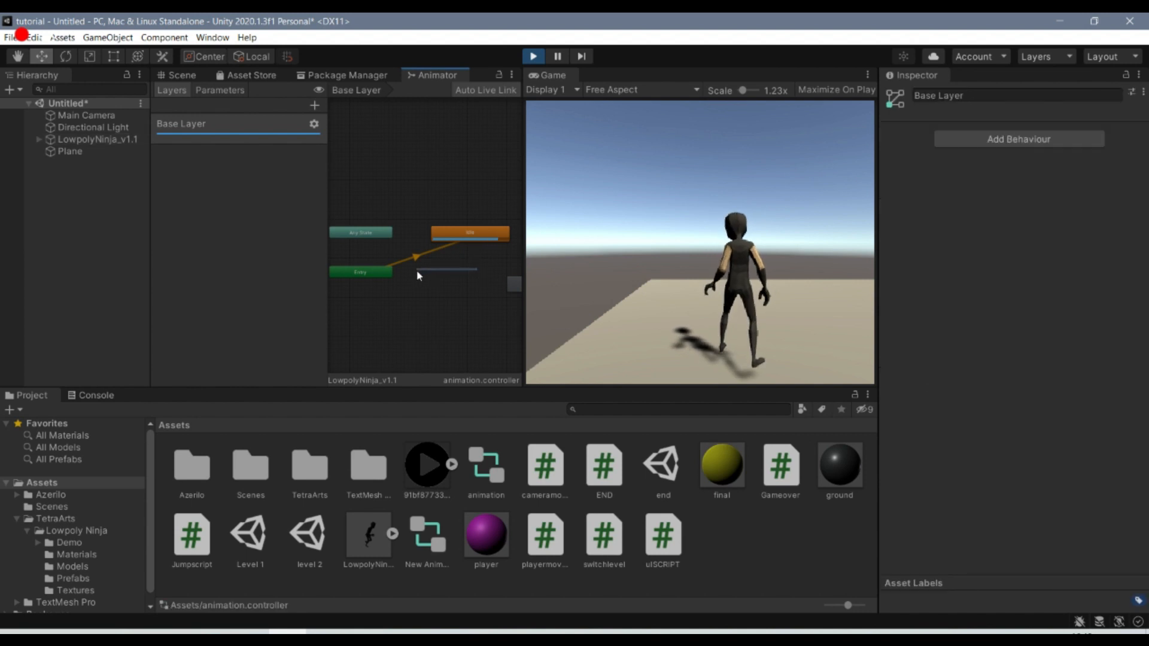
middle_click_drag(456, 290, 383, 289)
left_click(466, 283)
right_click(468, 285)
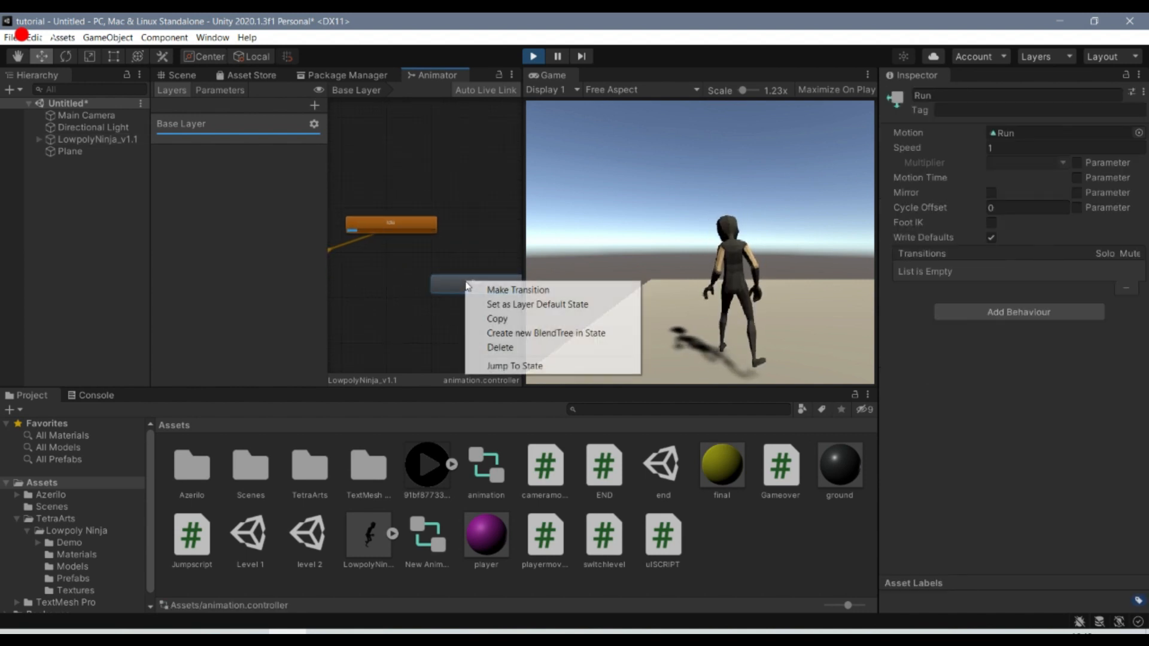
left_click(492, 305)
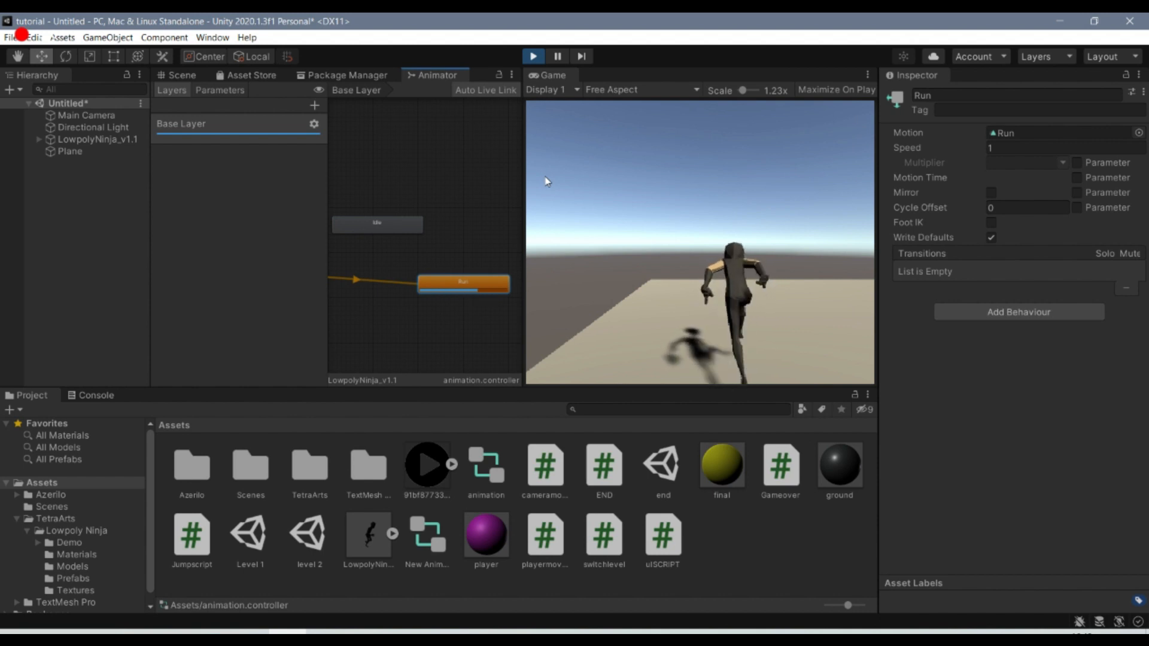
- Switch to the Mixamo page in the browser, look over its idle animations, and return to Unity
left_click(361, 631)
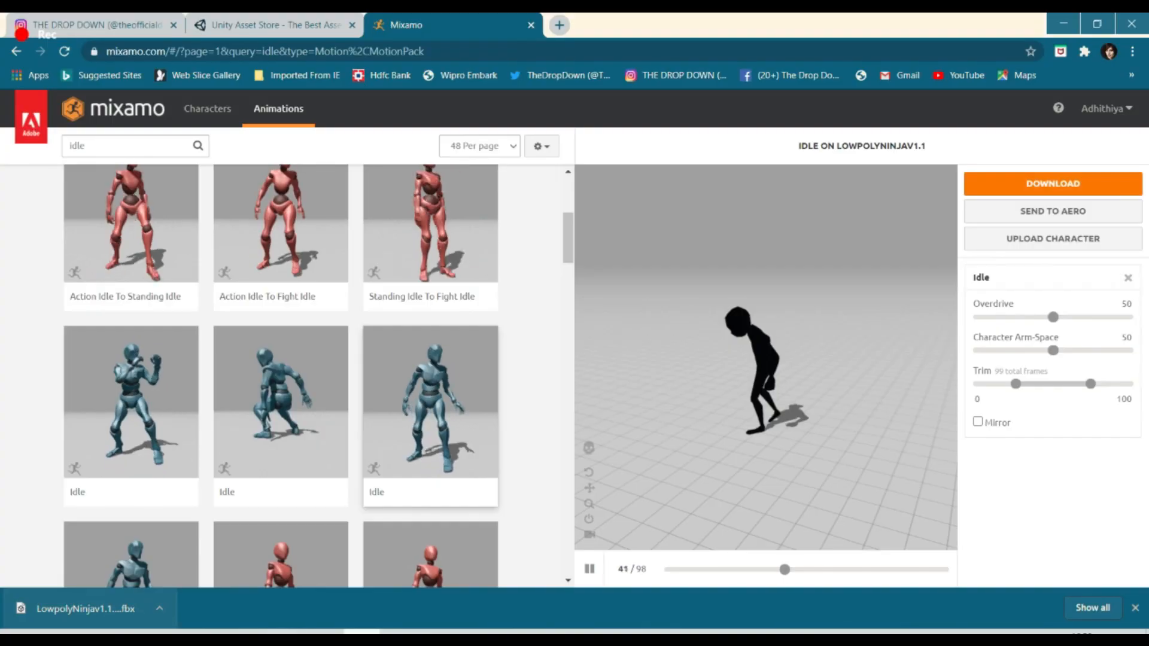
scroll(329, 352, "down", 5)
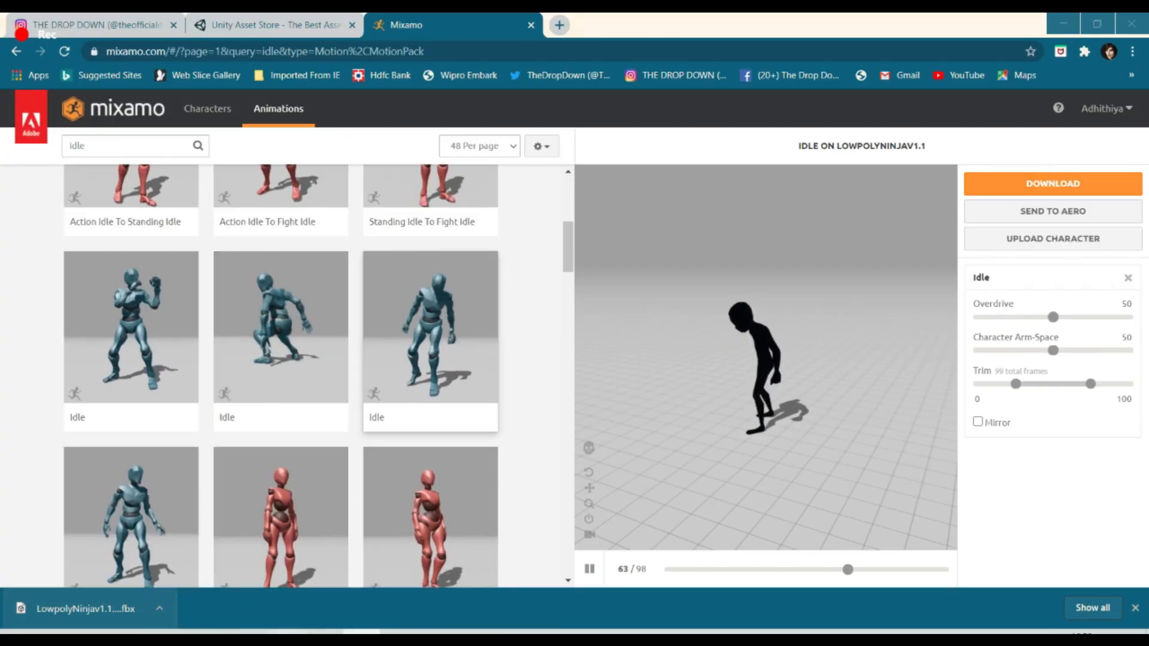
left_click(288, 631)
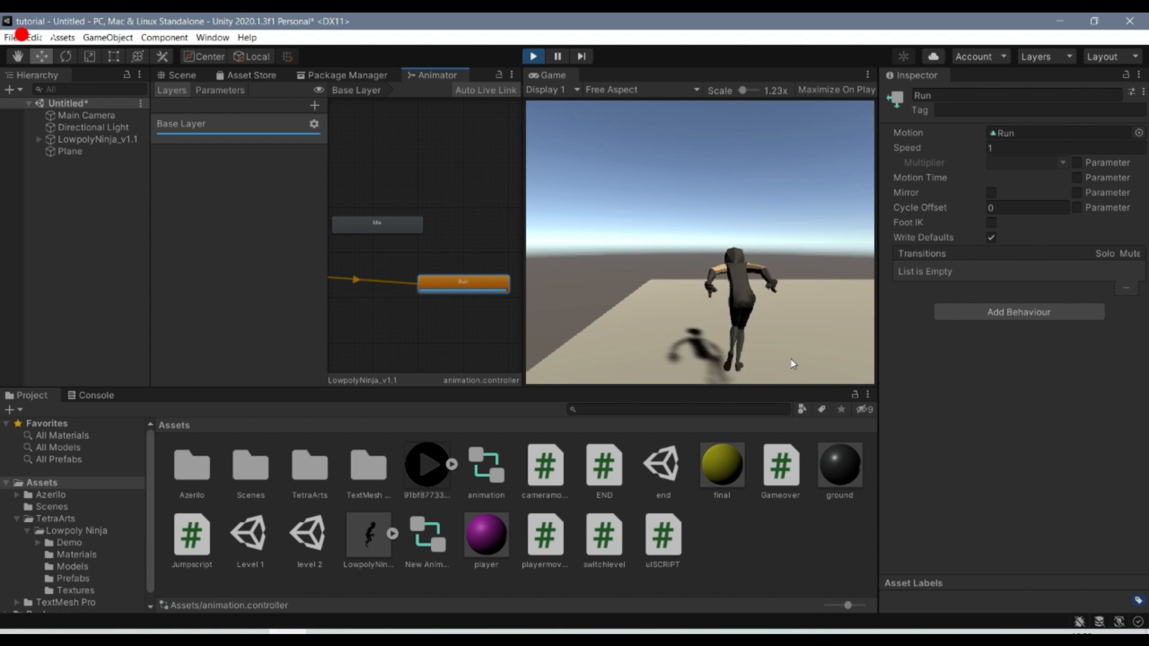